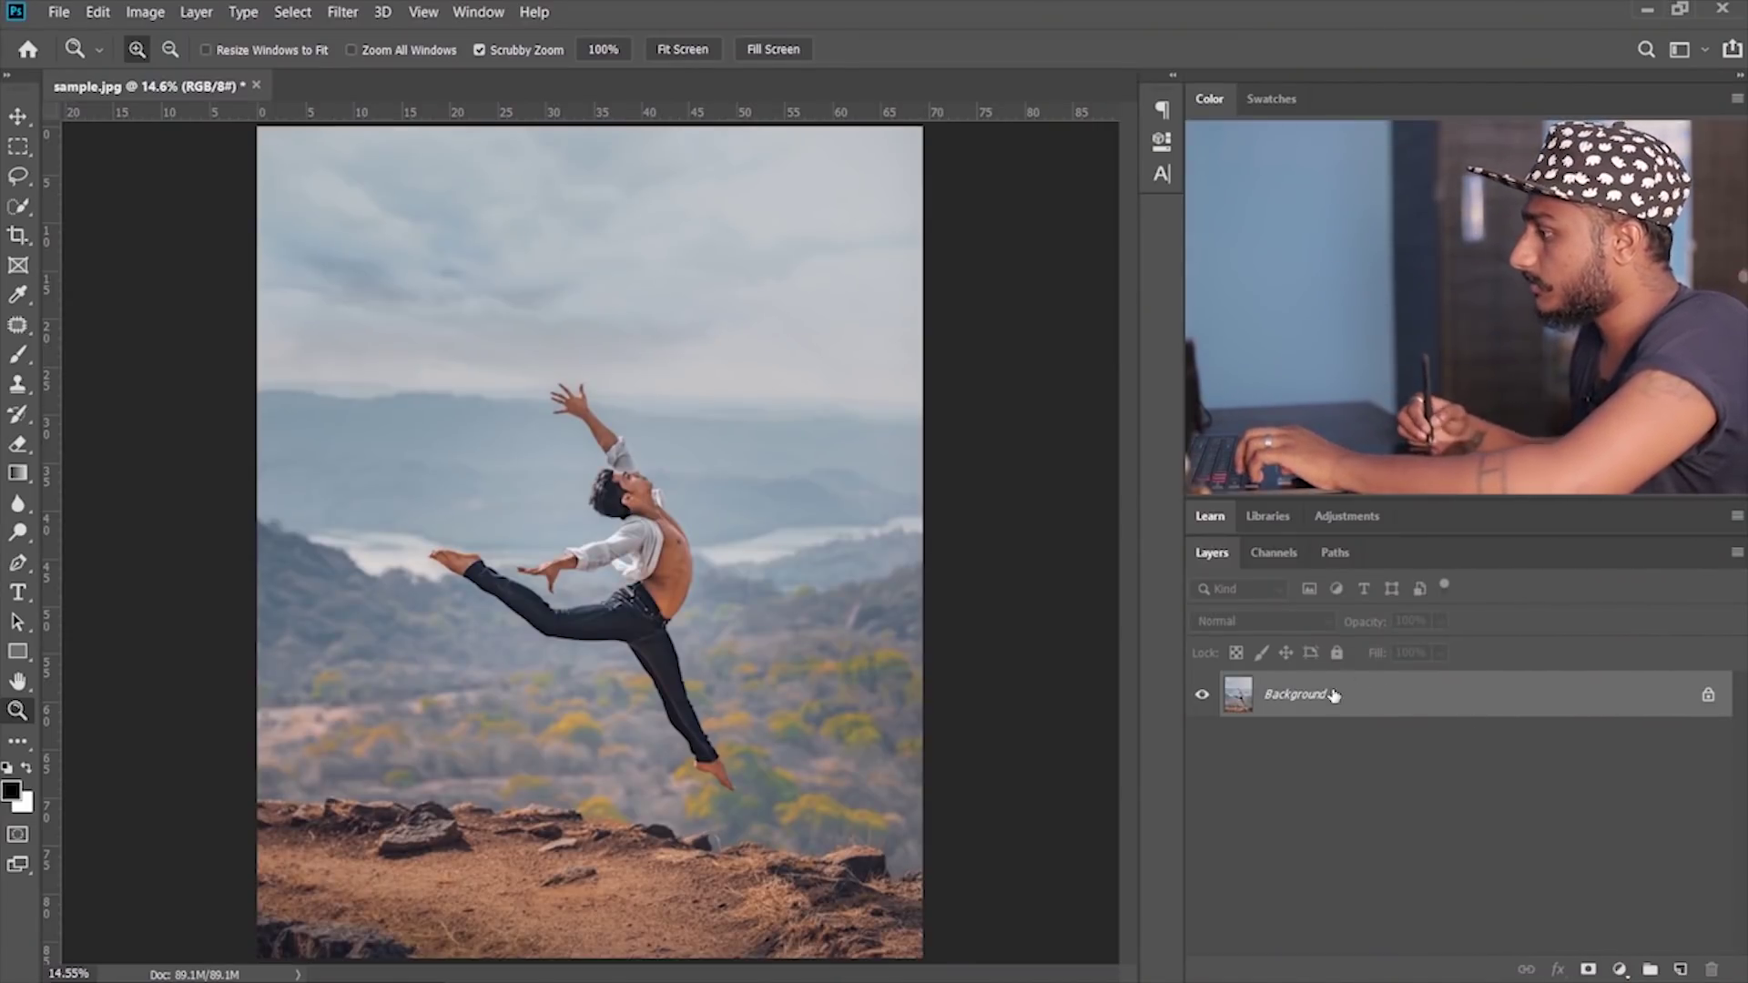
- Add Layer 1 and fill it with a vertical black-to-light-gray gradient from mid-canvas downward
key("b")
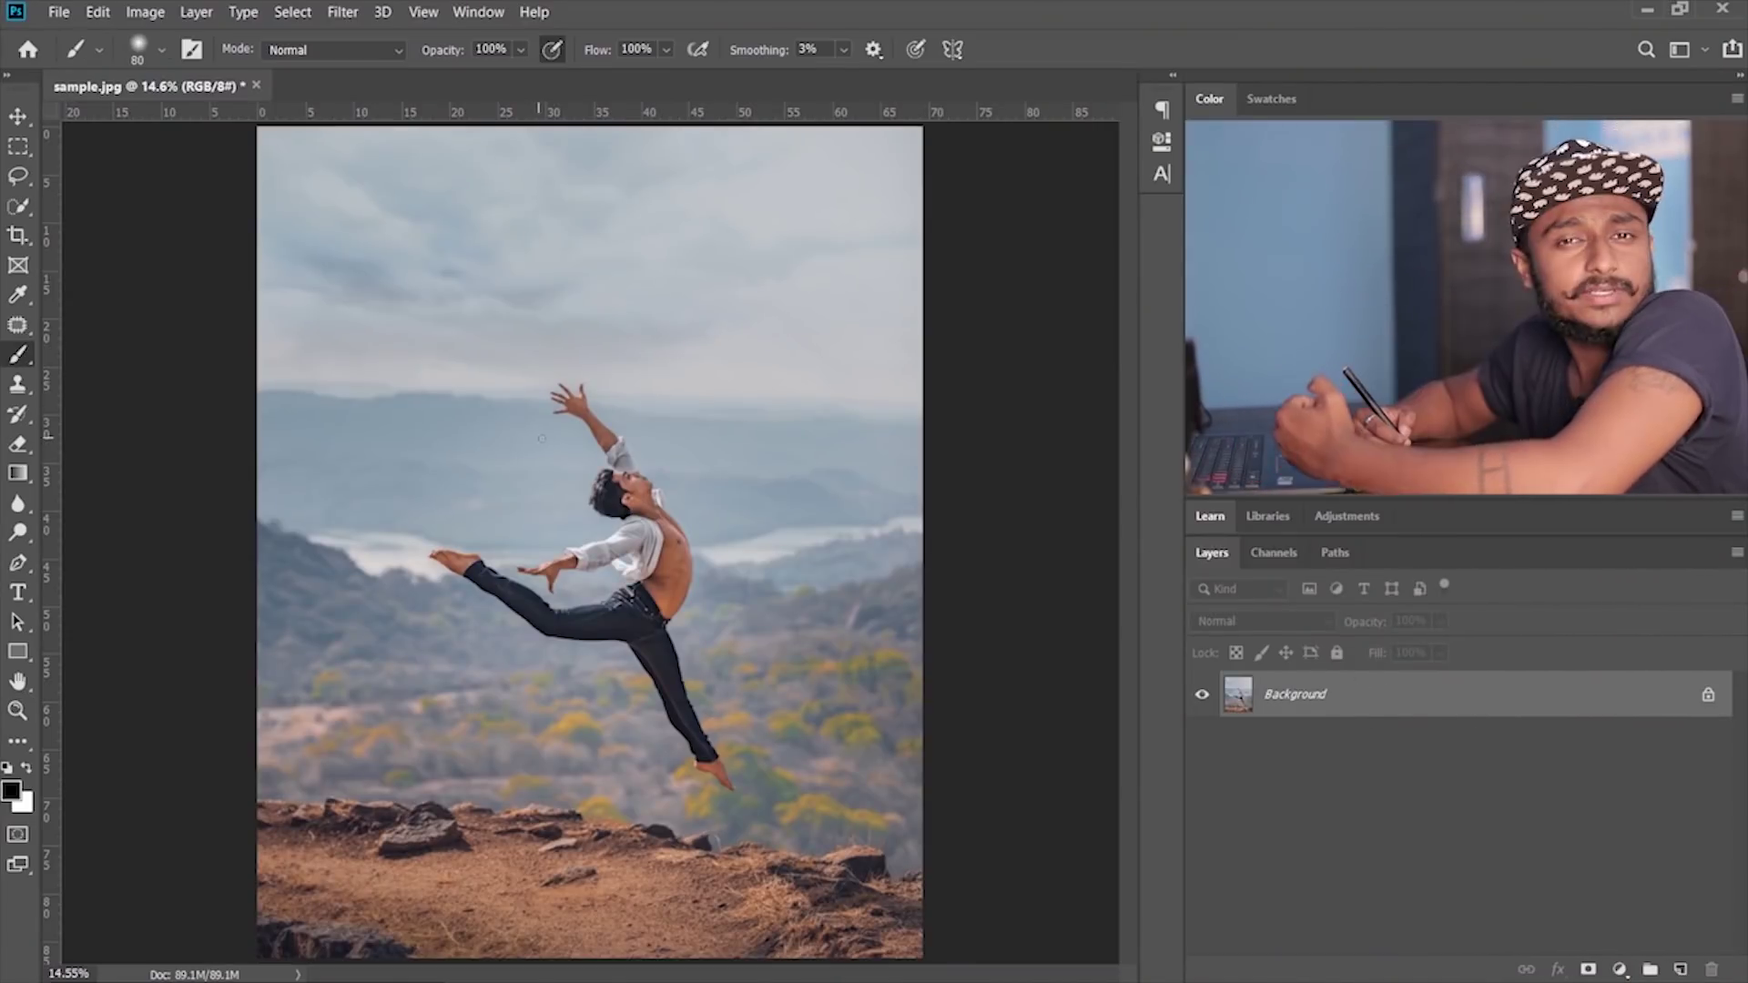
left_click(1680, 970)
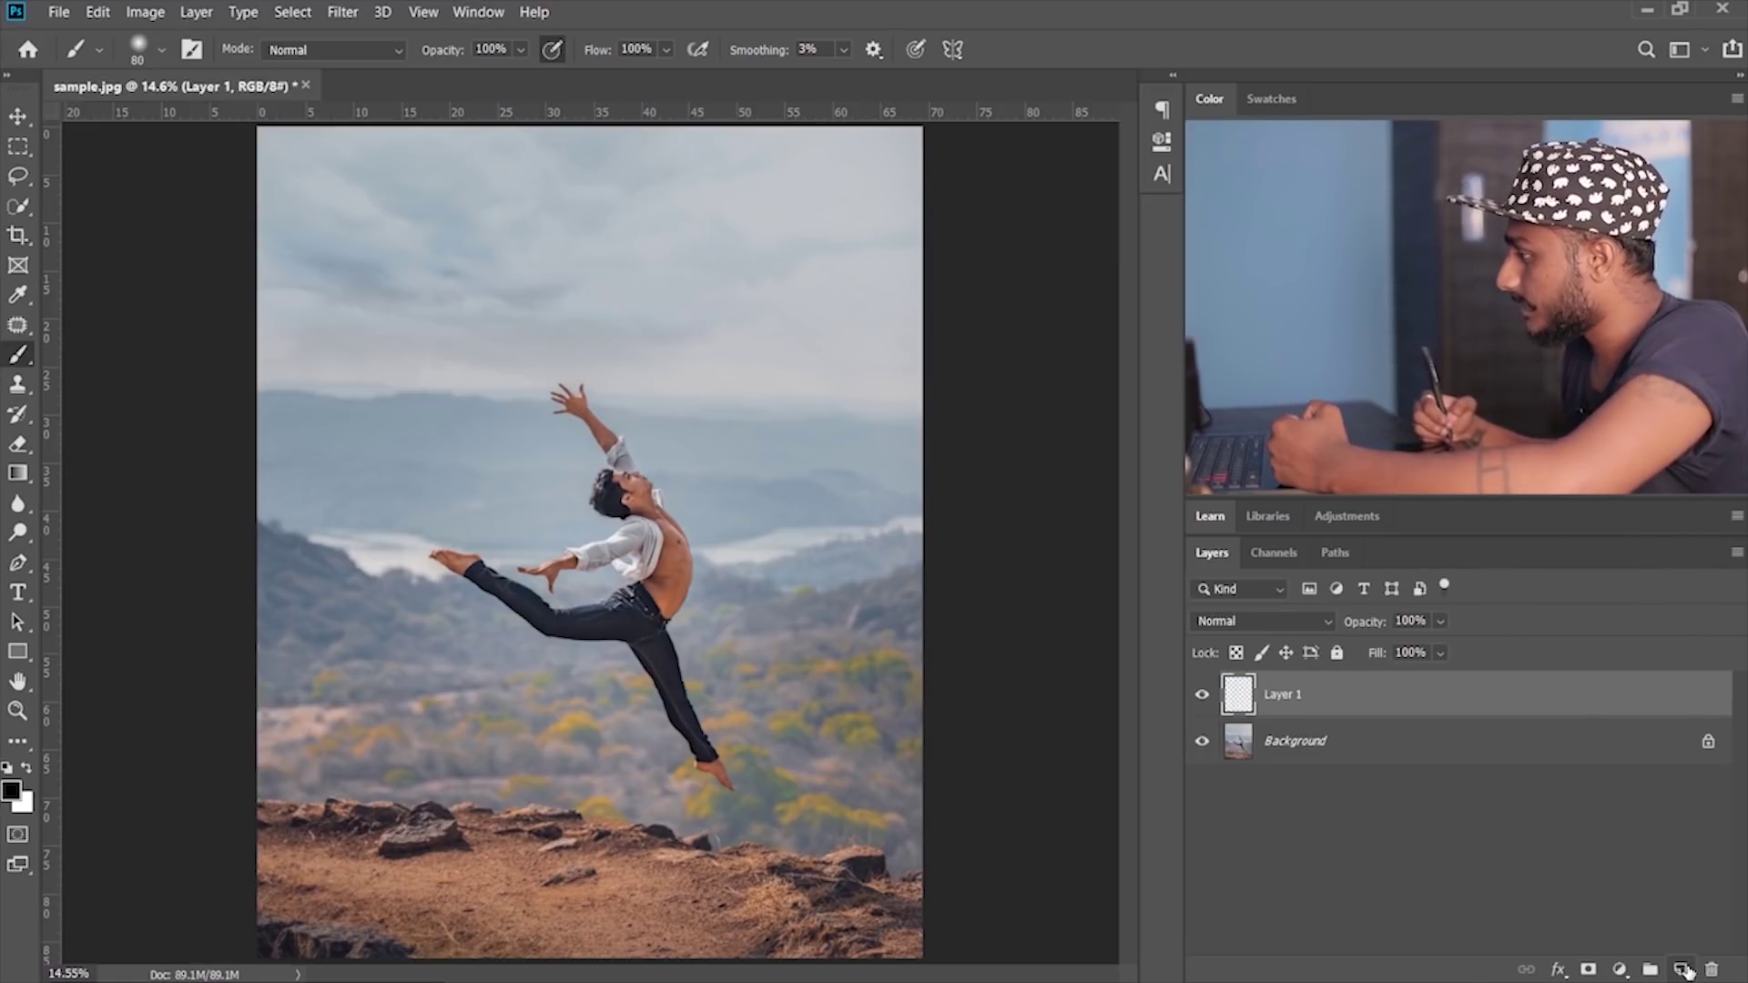
left_click(18, 474)
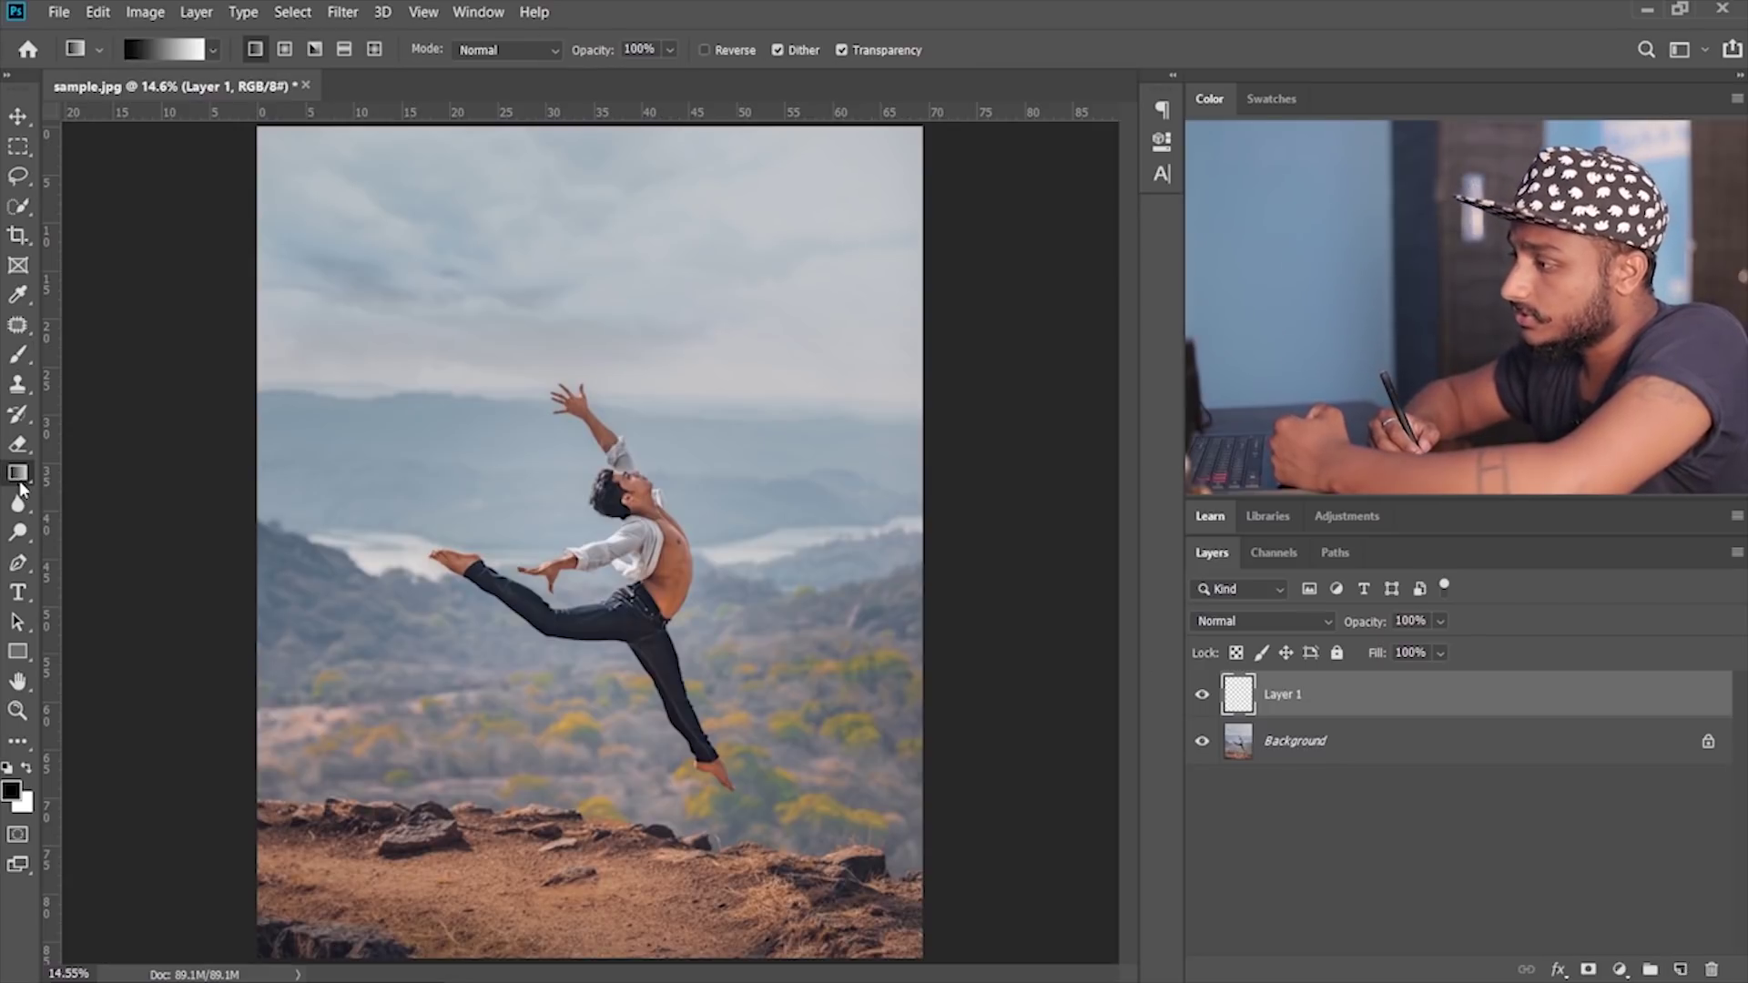
left_click(212, 51)
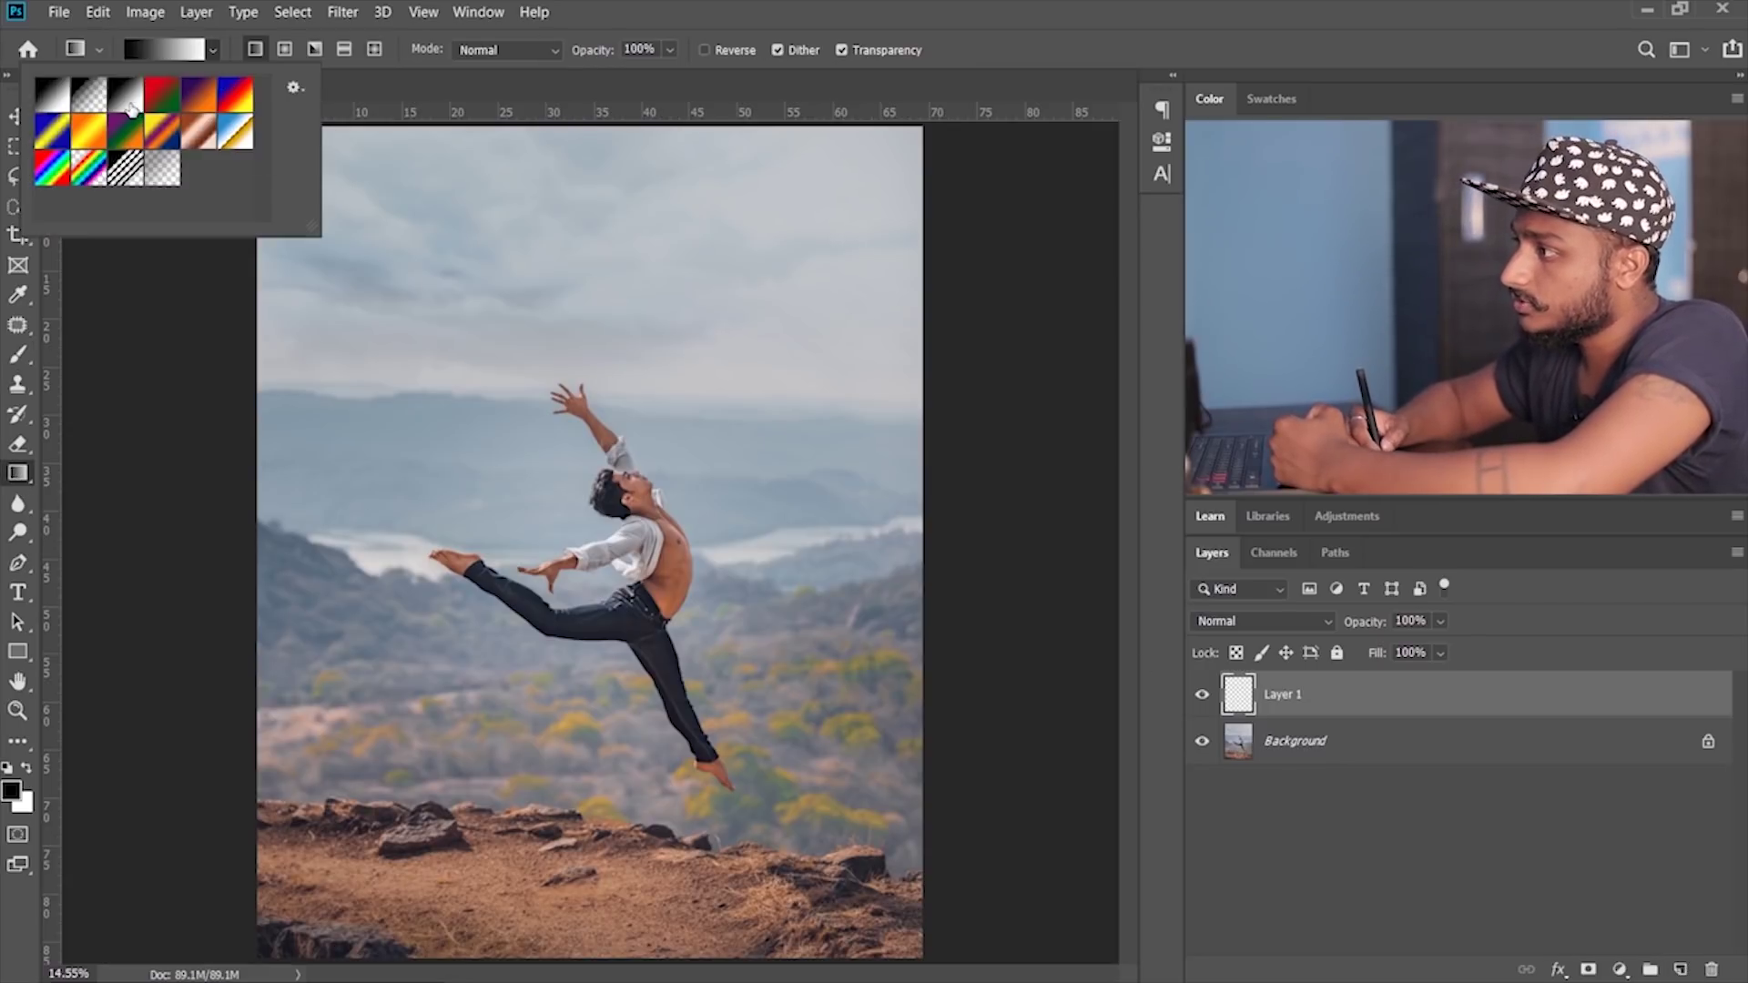
left_click(212, 52)
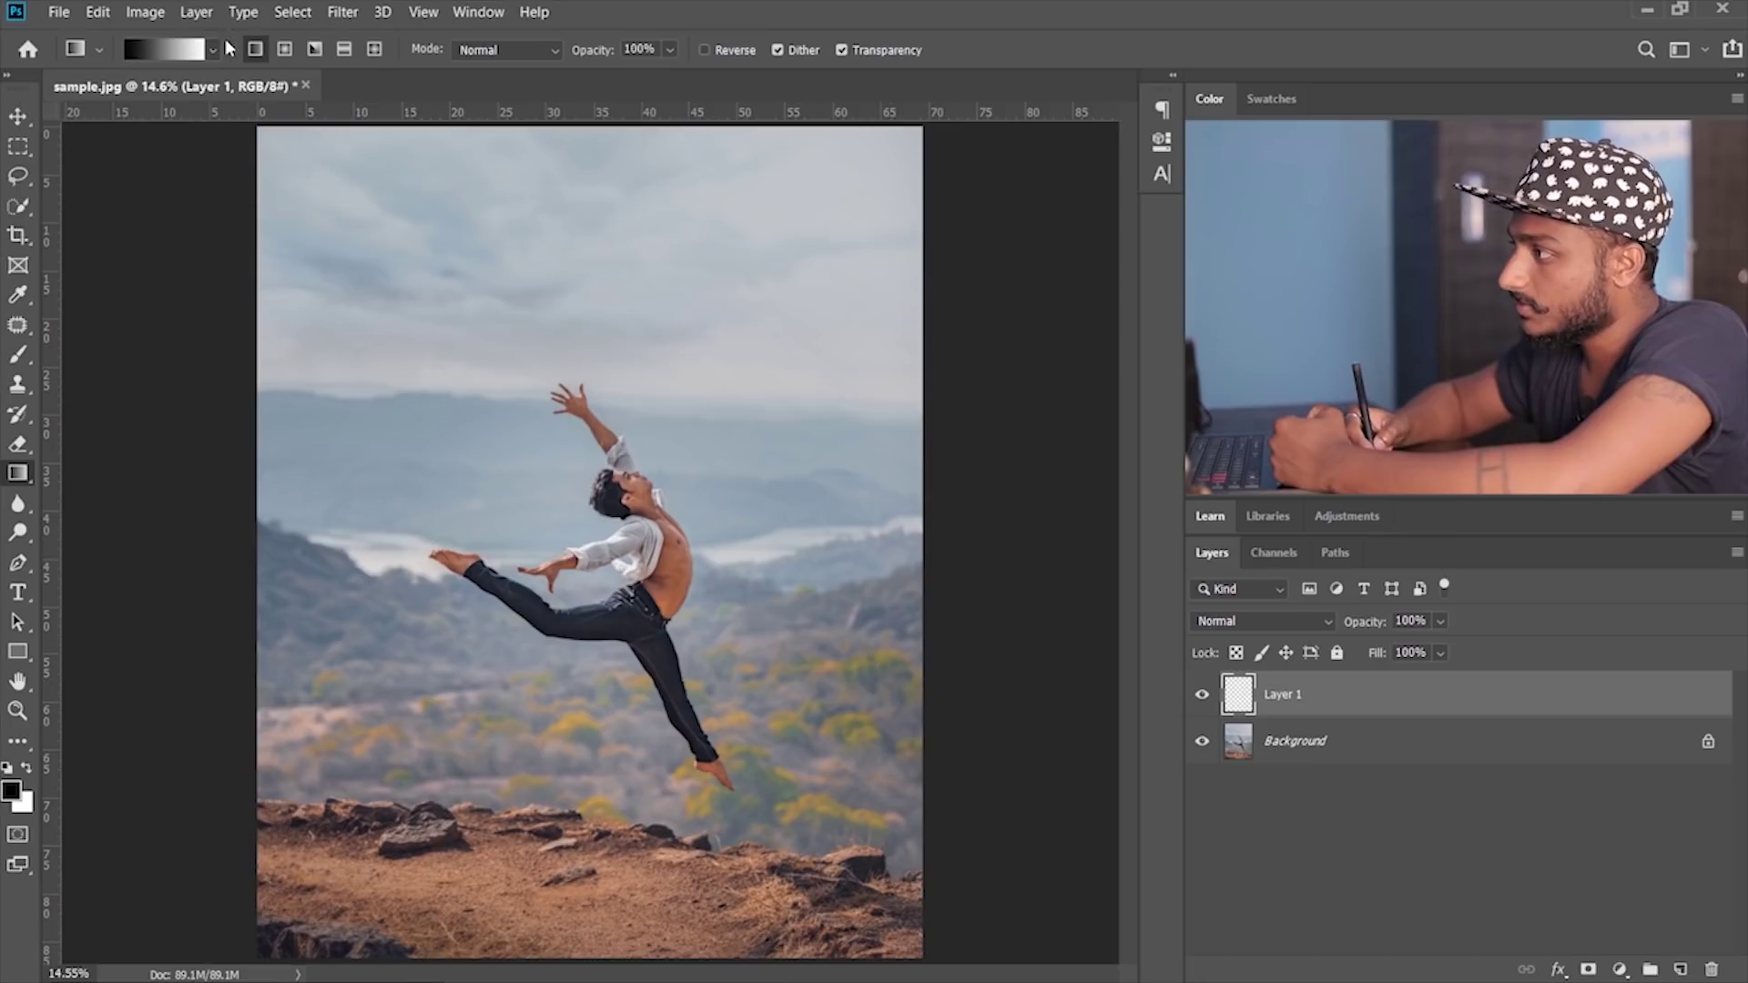
key("ctrl+minus")
key("ctrl+minus")
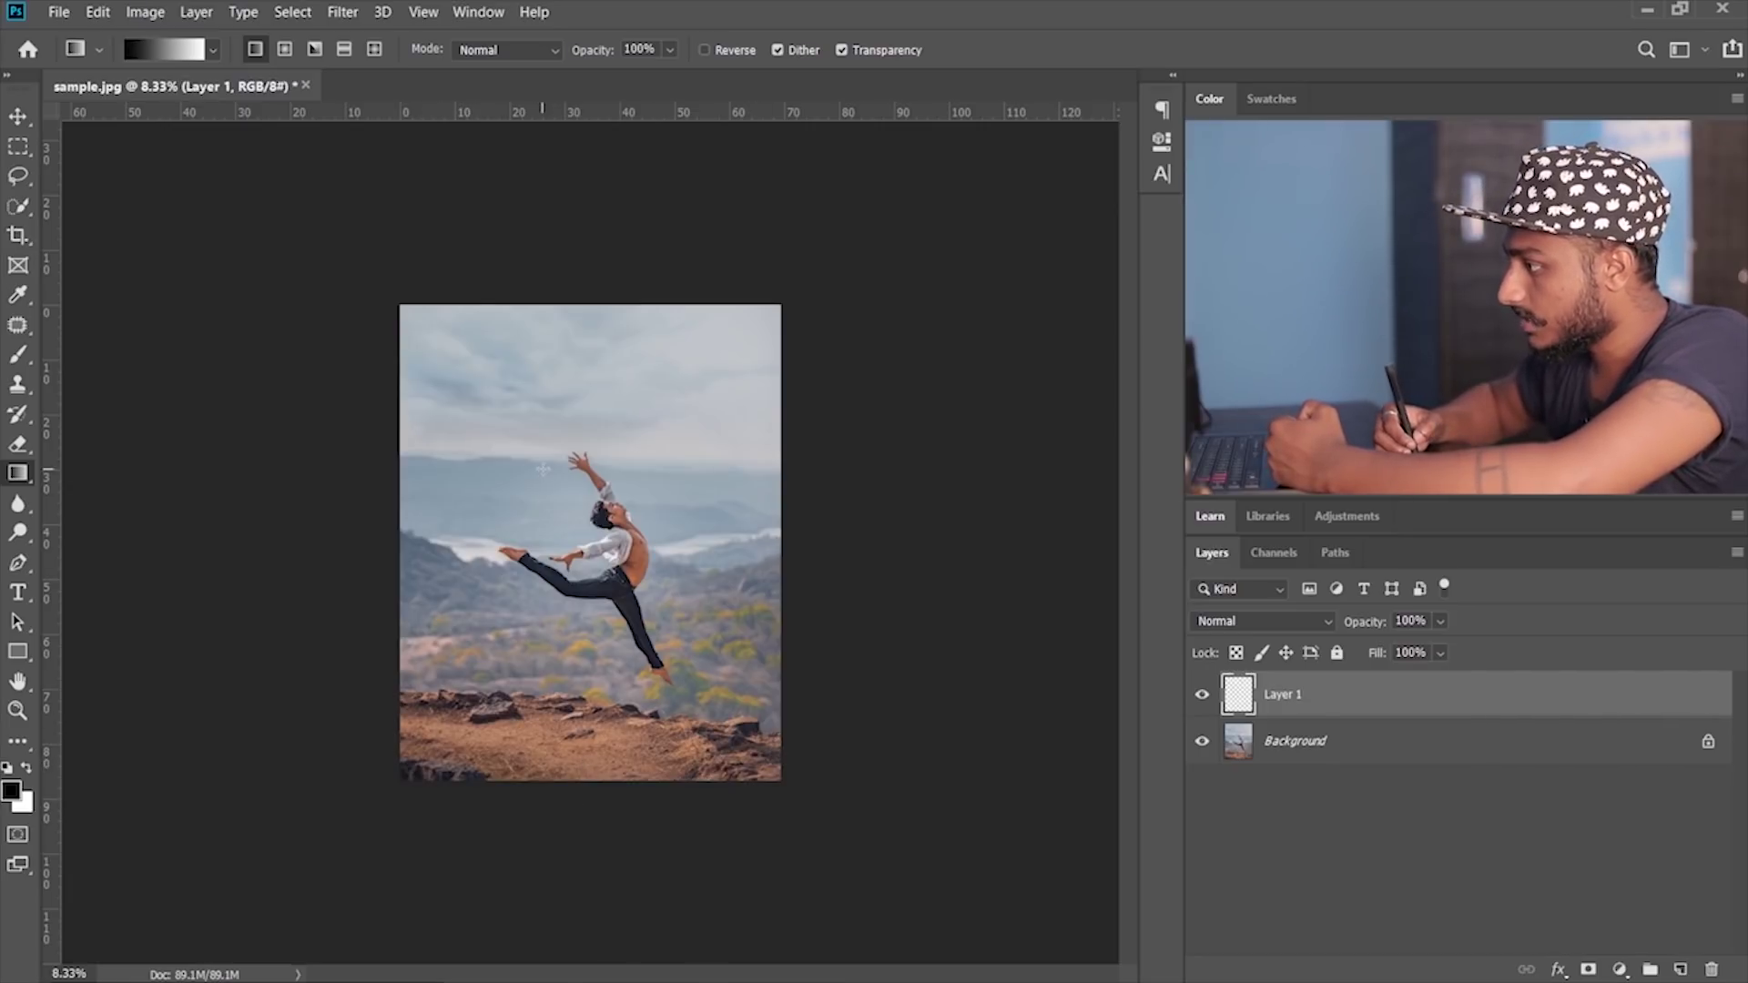
left_click_drag(562, 683, 546, 978)
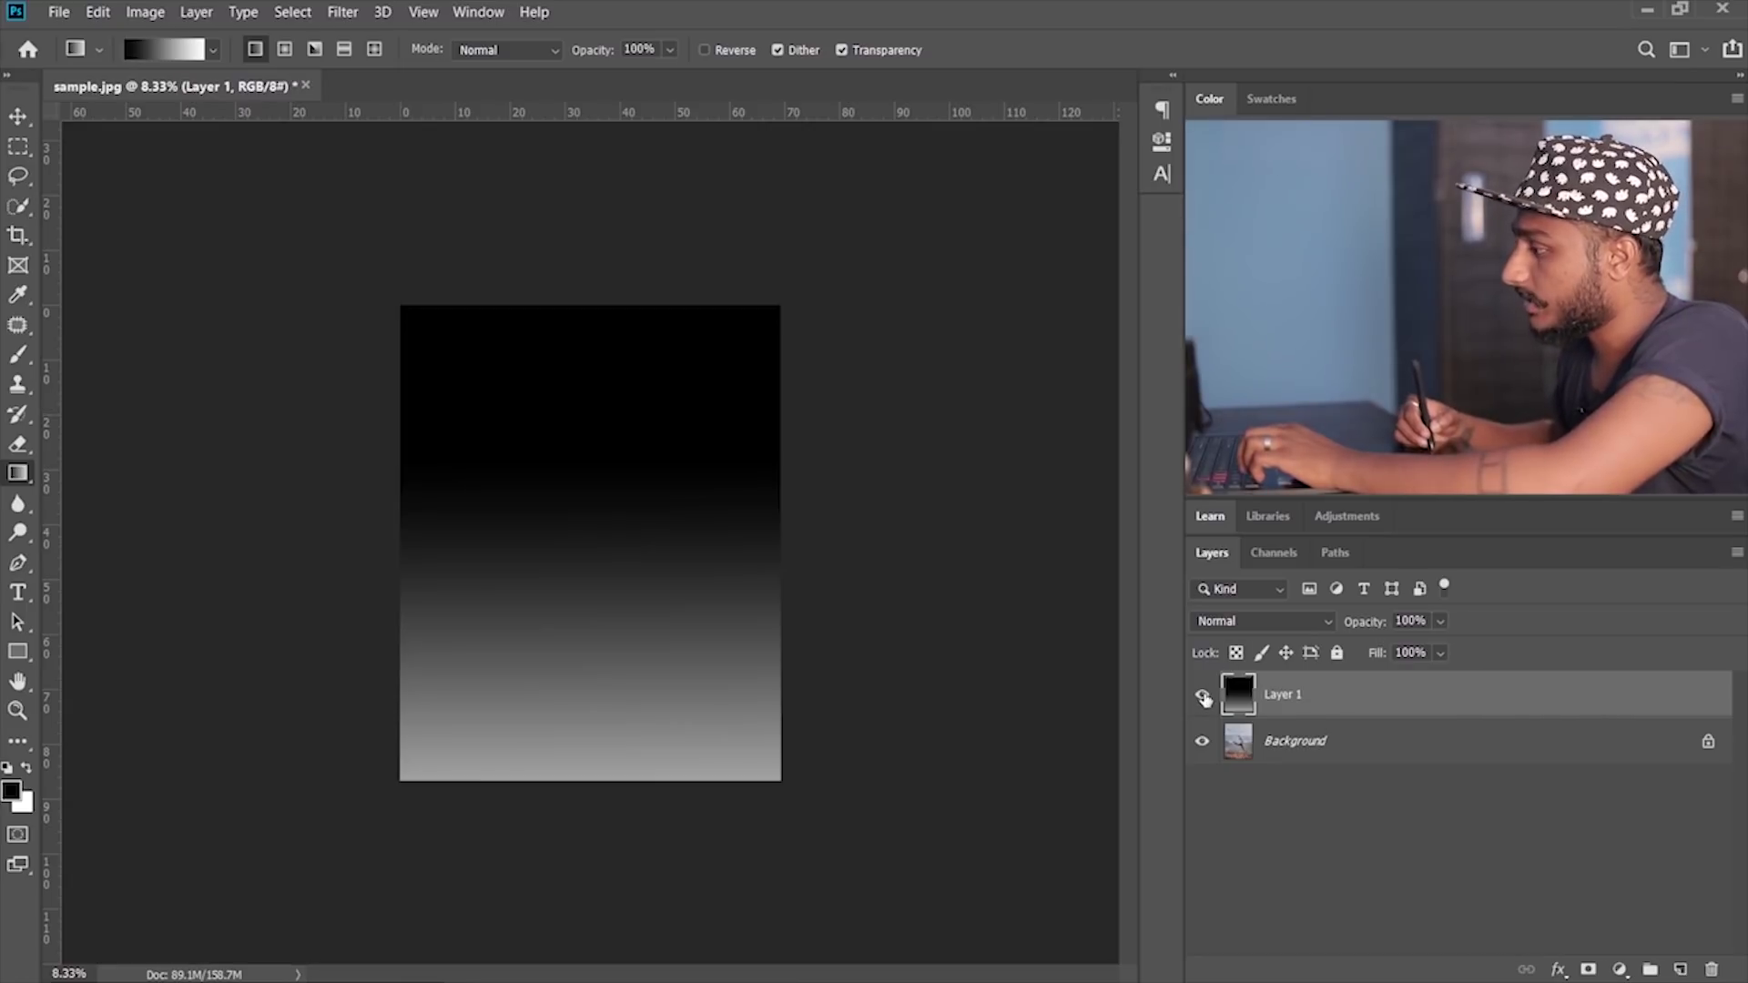
- Hide Layer 1 and fit the whole photo in the window
left_click(1202, 697)
left_click(22, 710)
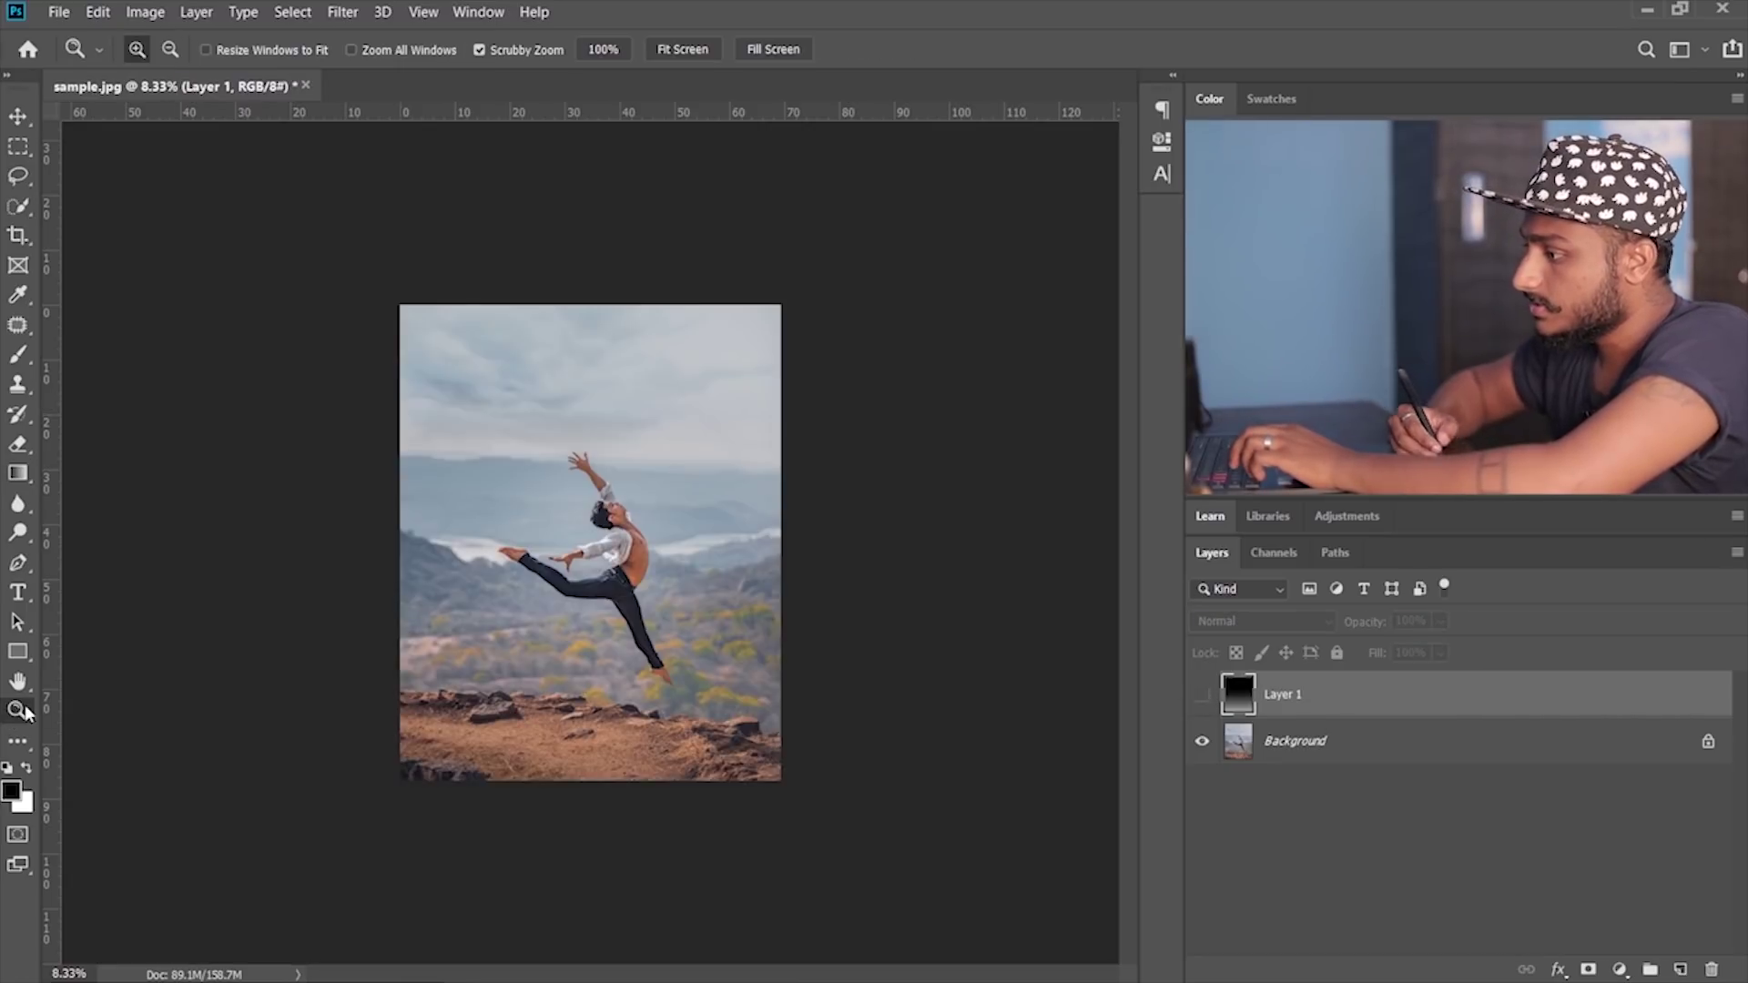
left_click(683, 49)
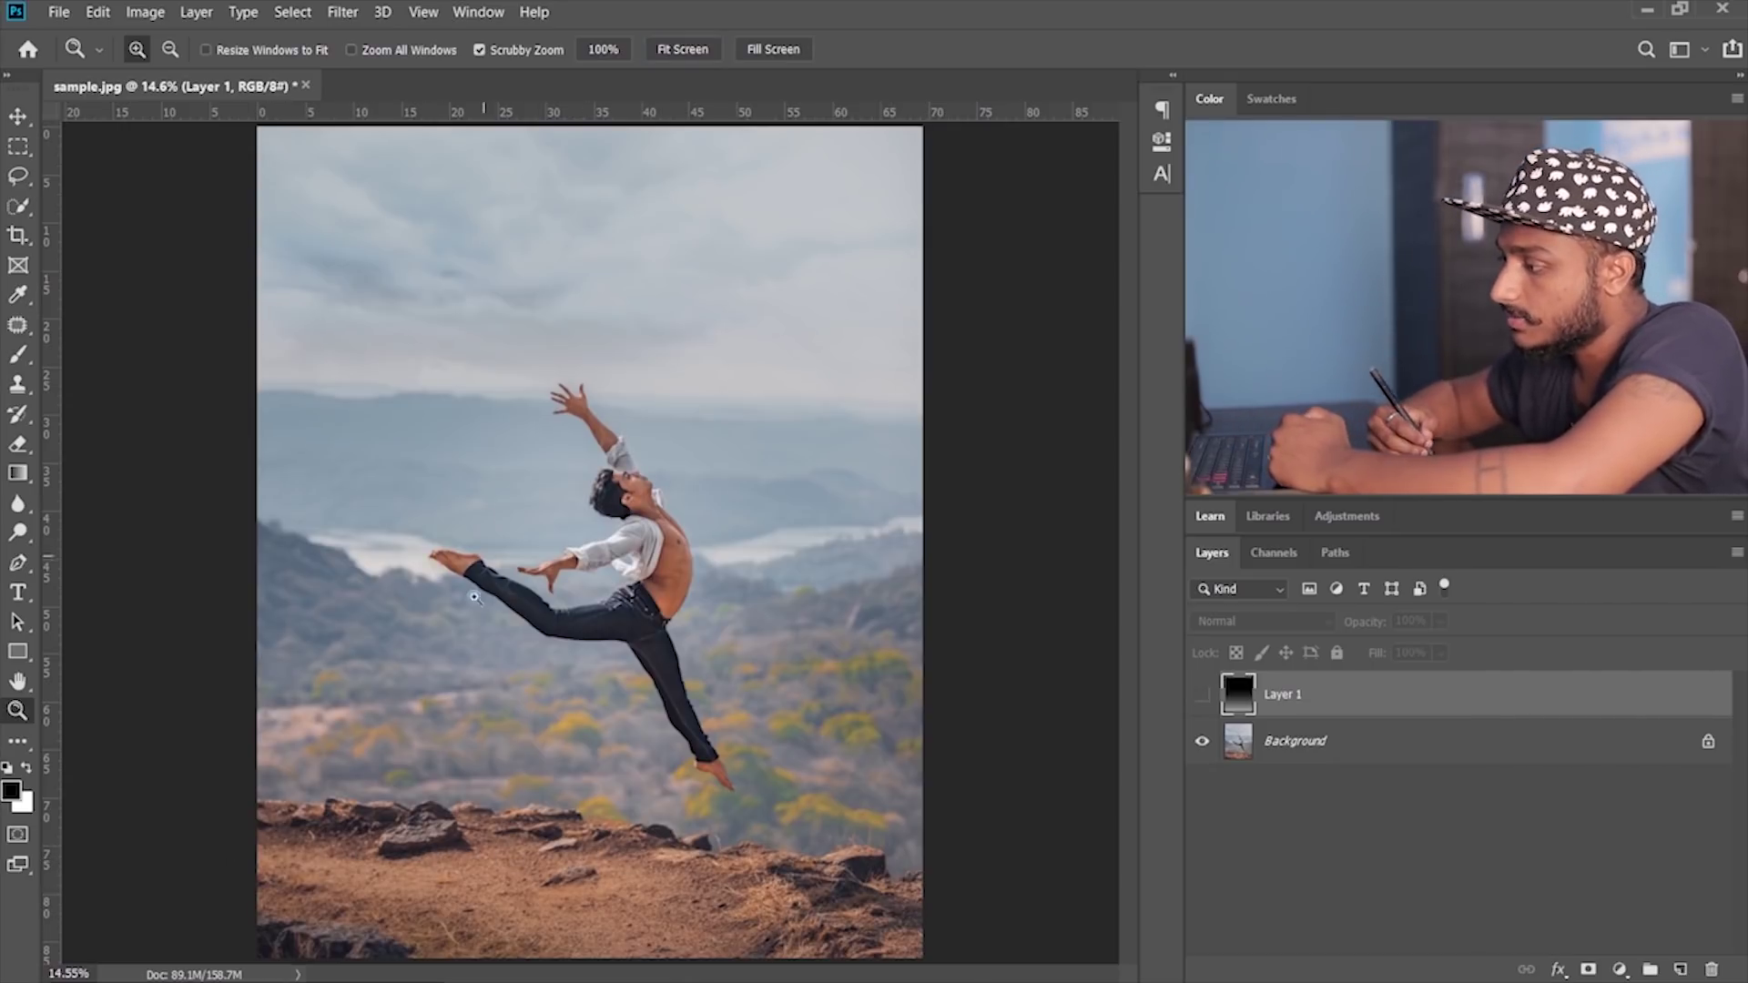
- Quick-select the rocky ground along the bottom on the Background, then make Layer 1 active
left_click(24, 207)
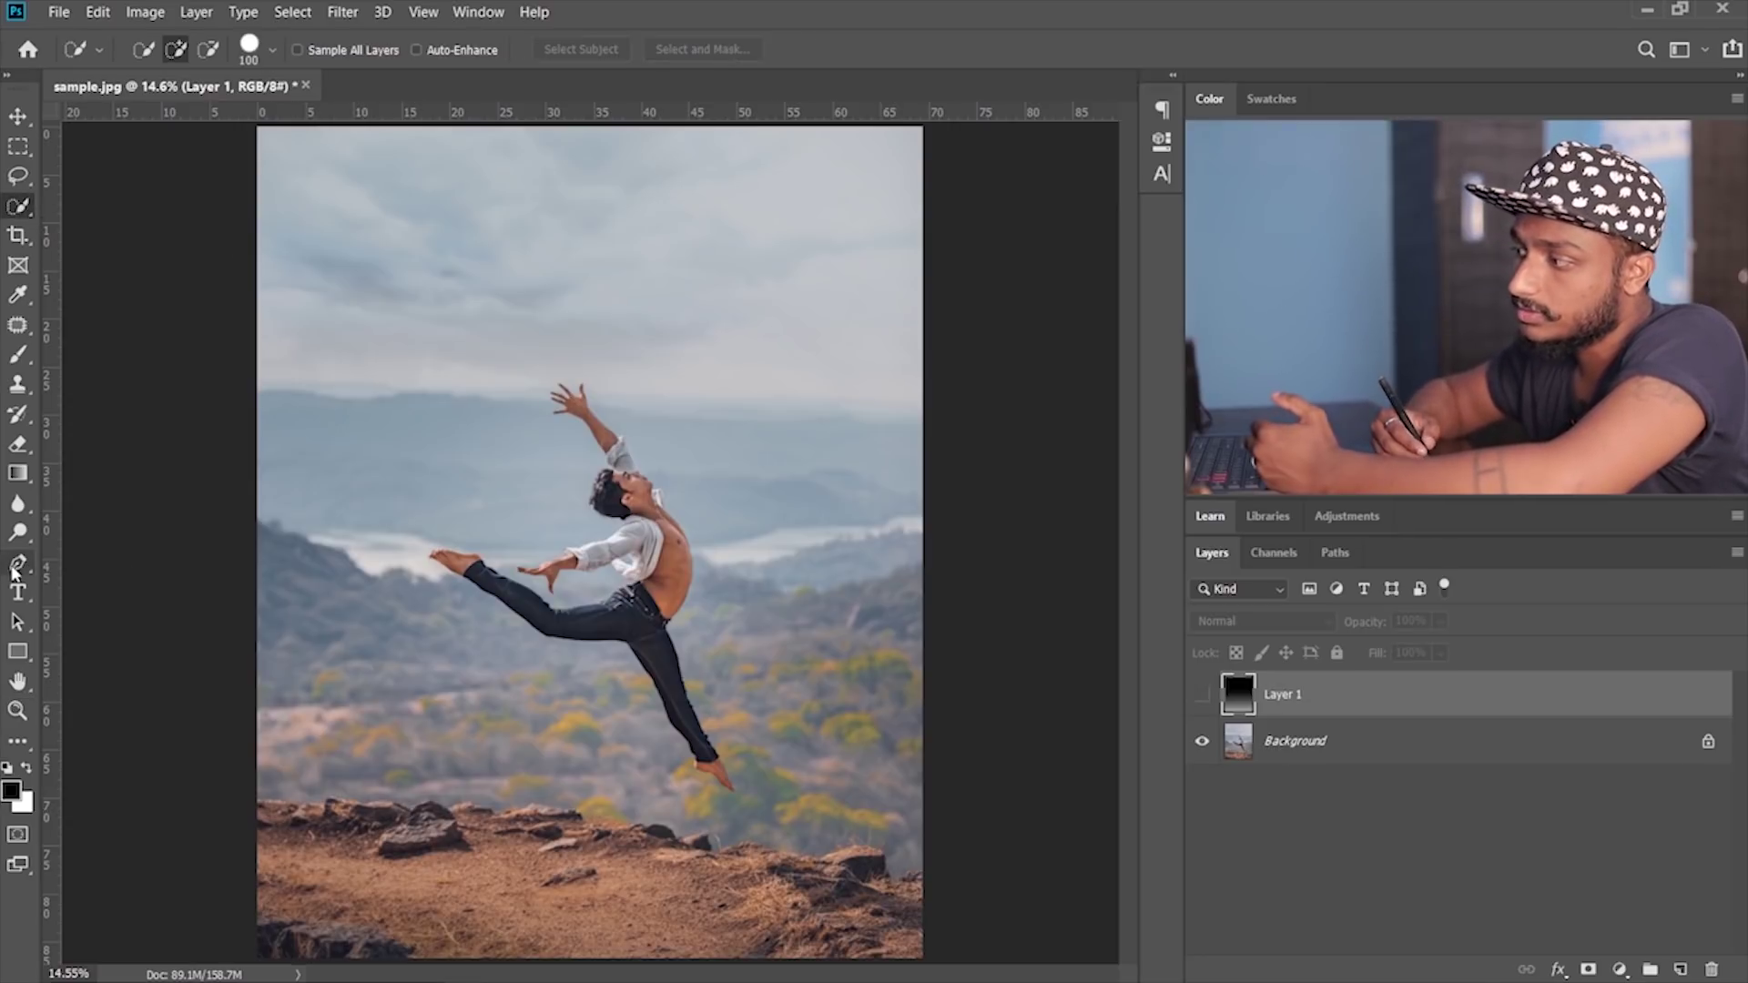
left_click(17, 566)
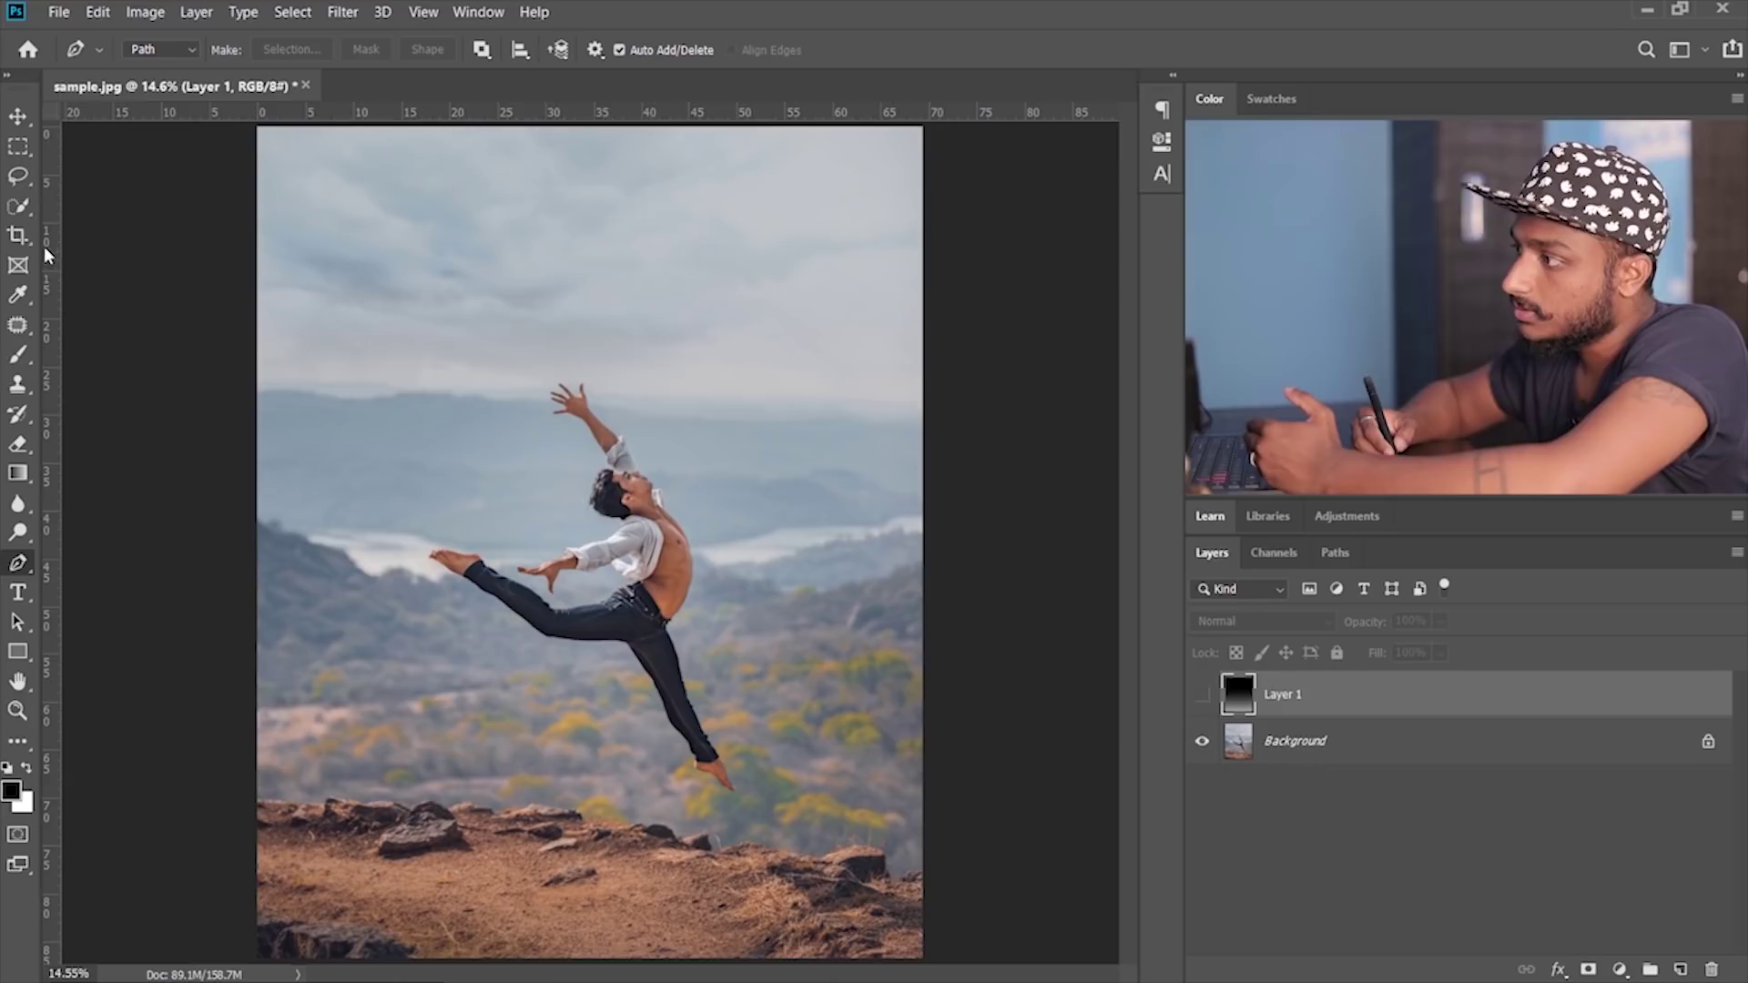
left_click(18, 210)
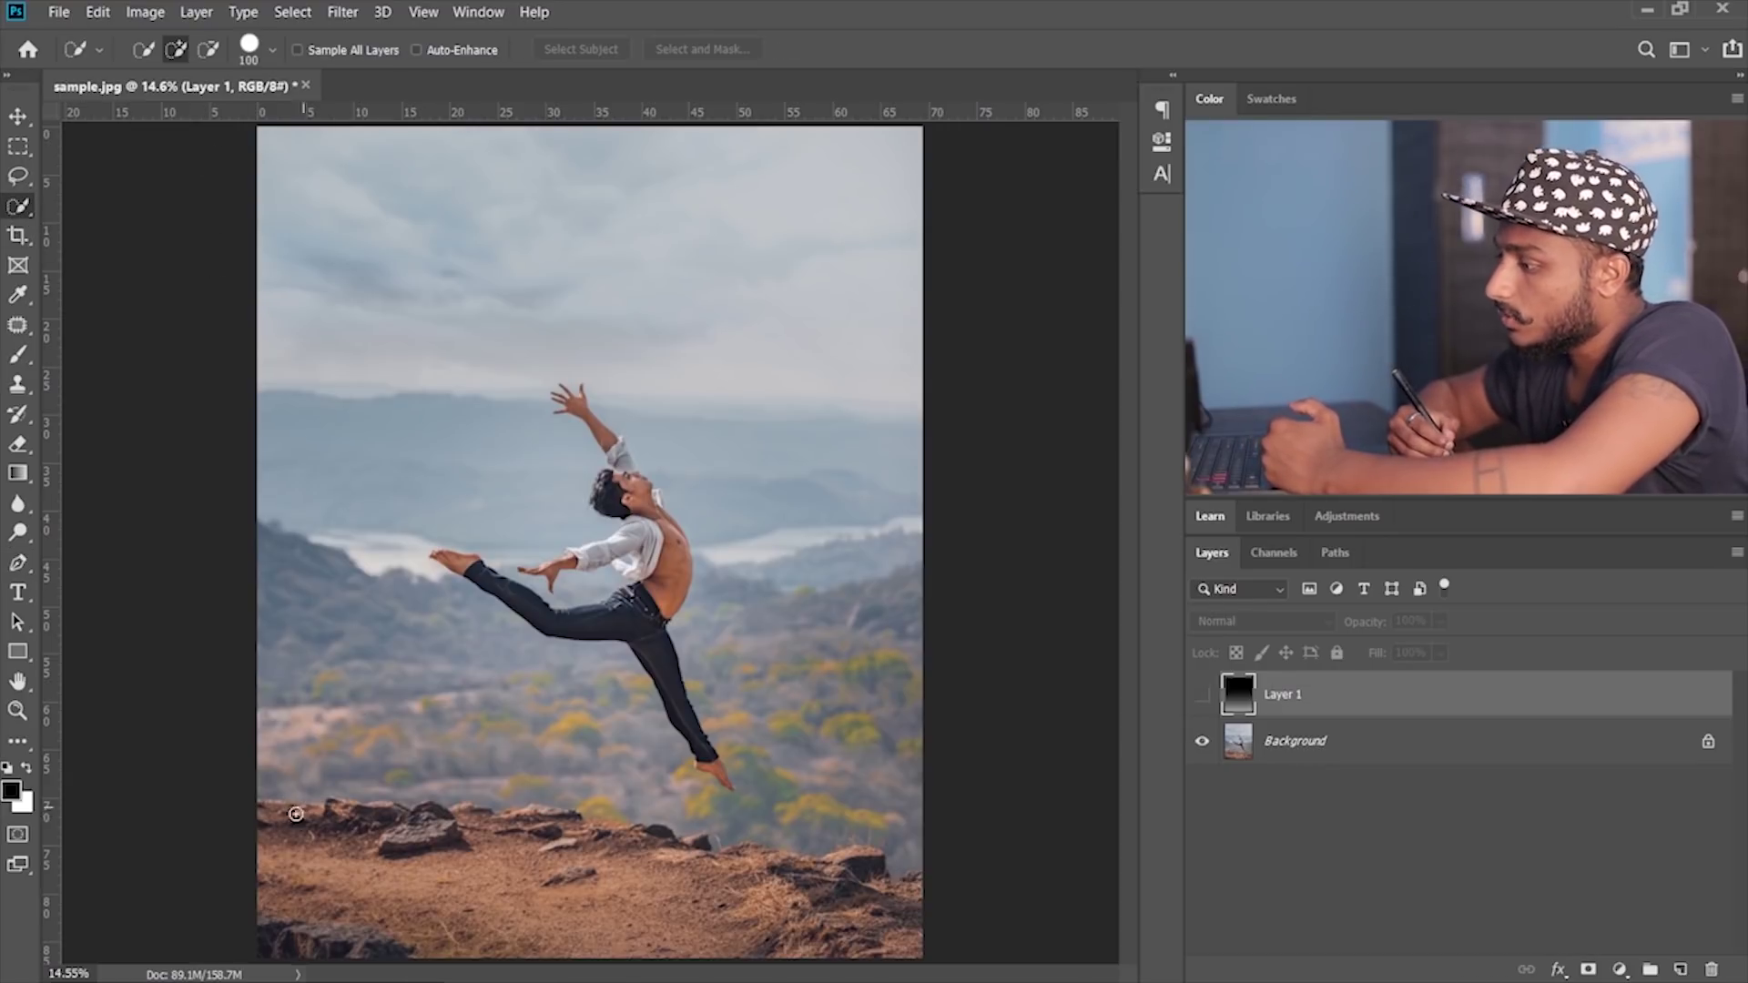
mouse_move(247, 830)
left_mouse_down()
mouse_move(410, 876)
mouse_move(402, 851)
mouse_move(516, 848)
left_mouse_up()
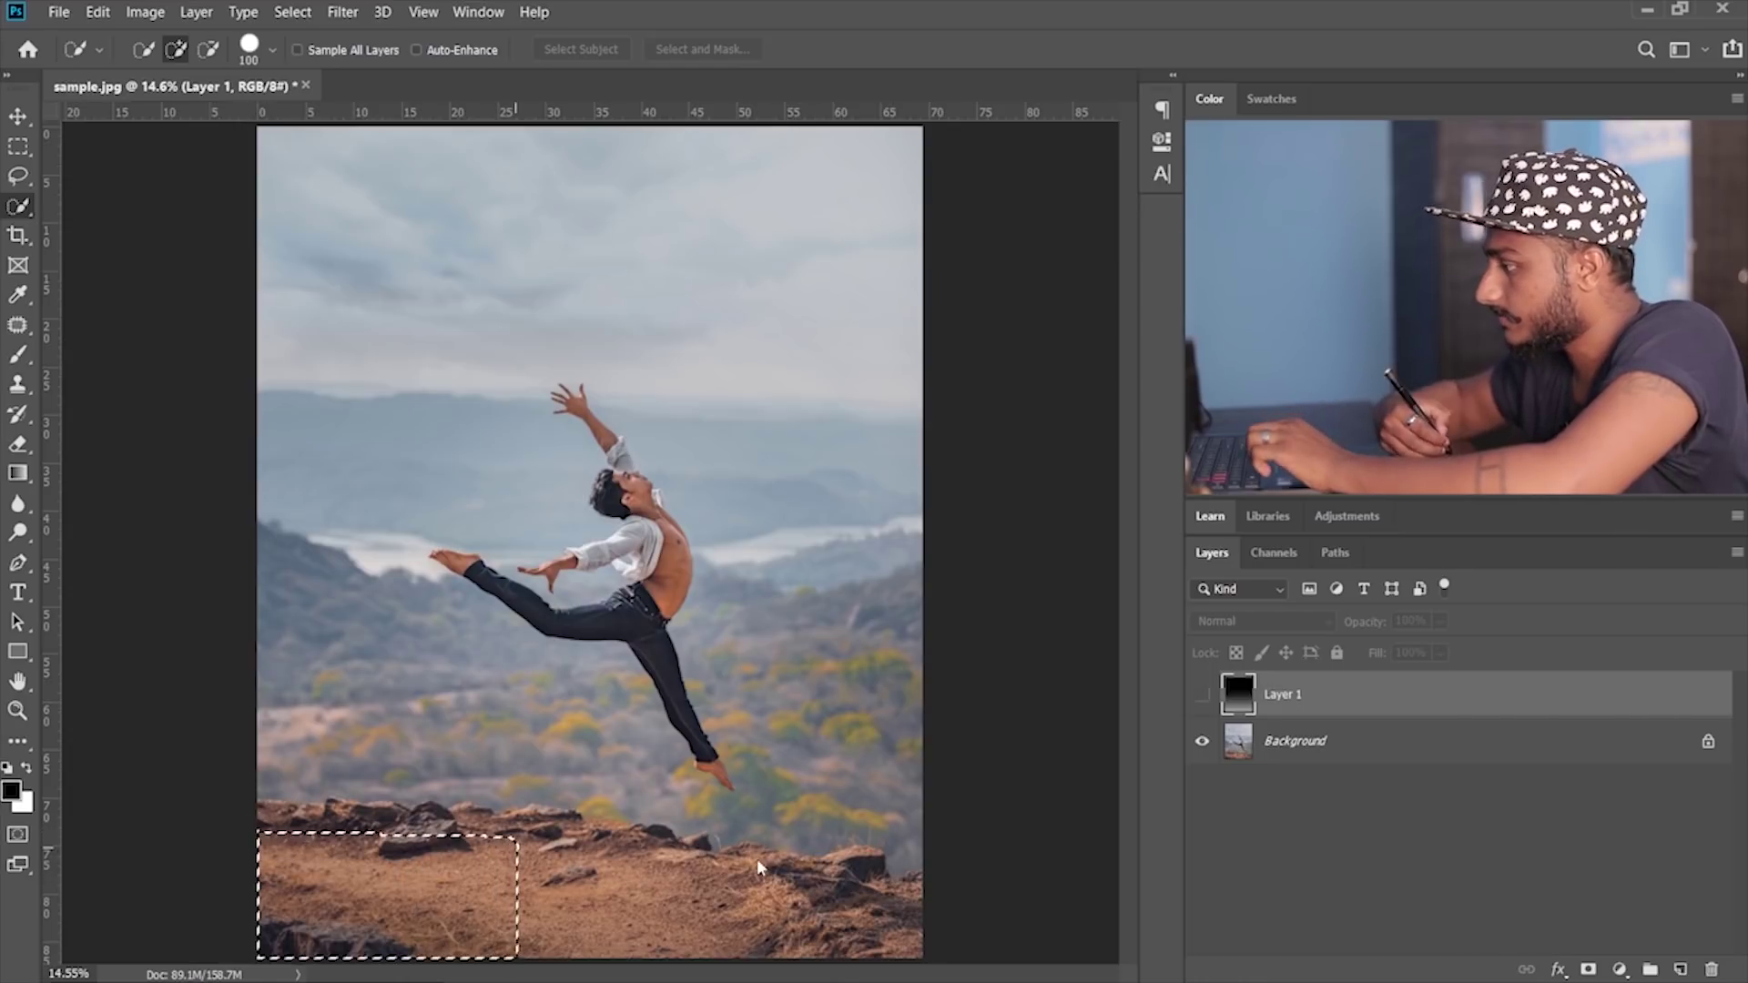
left_click(1400, 744)
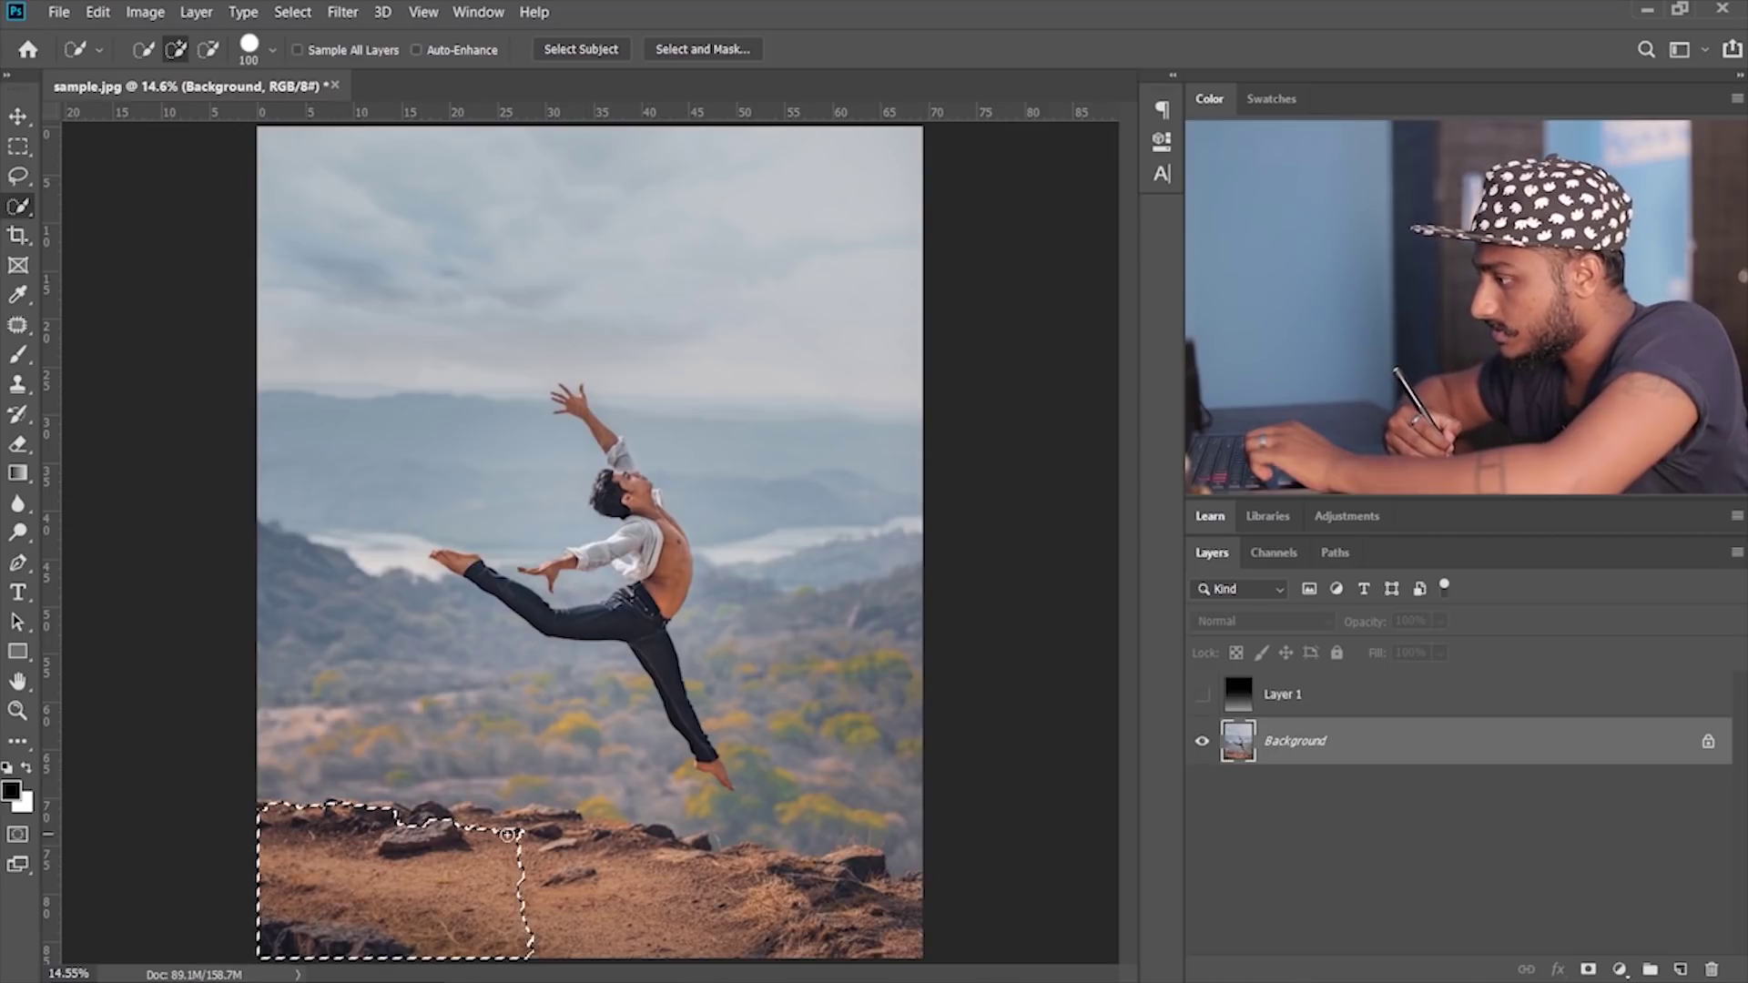
key("bracketleft")
key("bracketleft")
key("bracketleft")
key("bracketleft")
left_click_drag(514, 834, 661, 879)
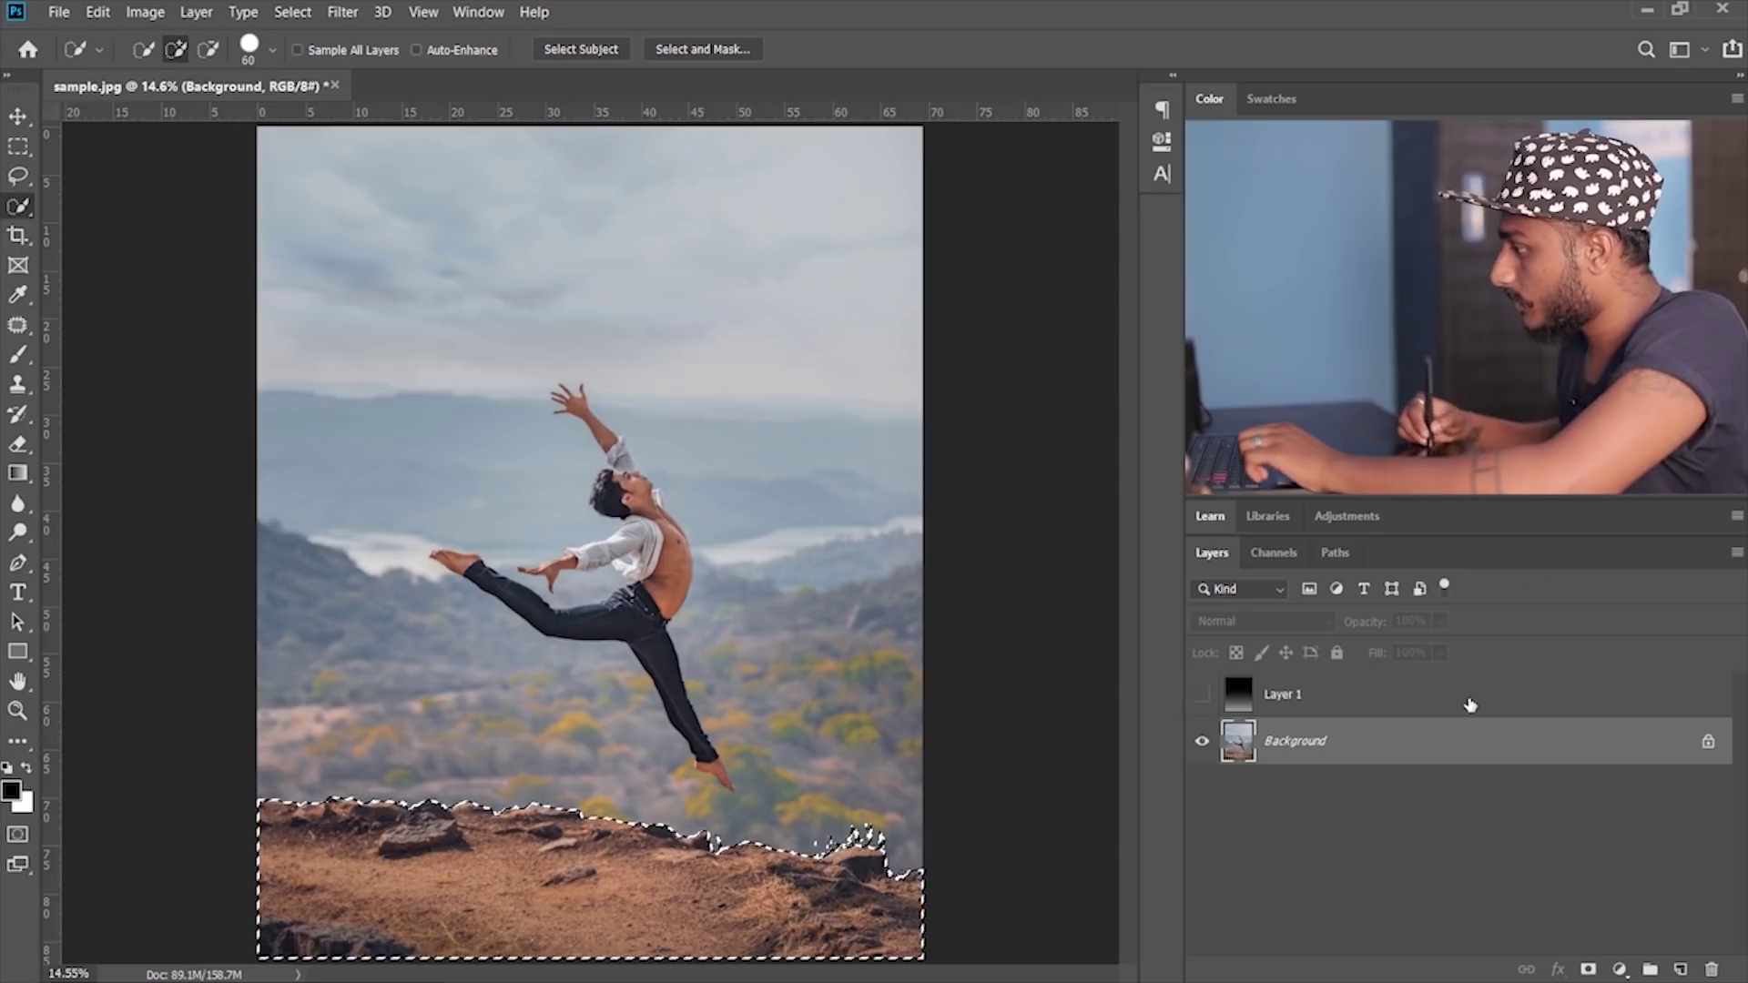
left_click(1471, 699)
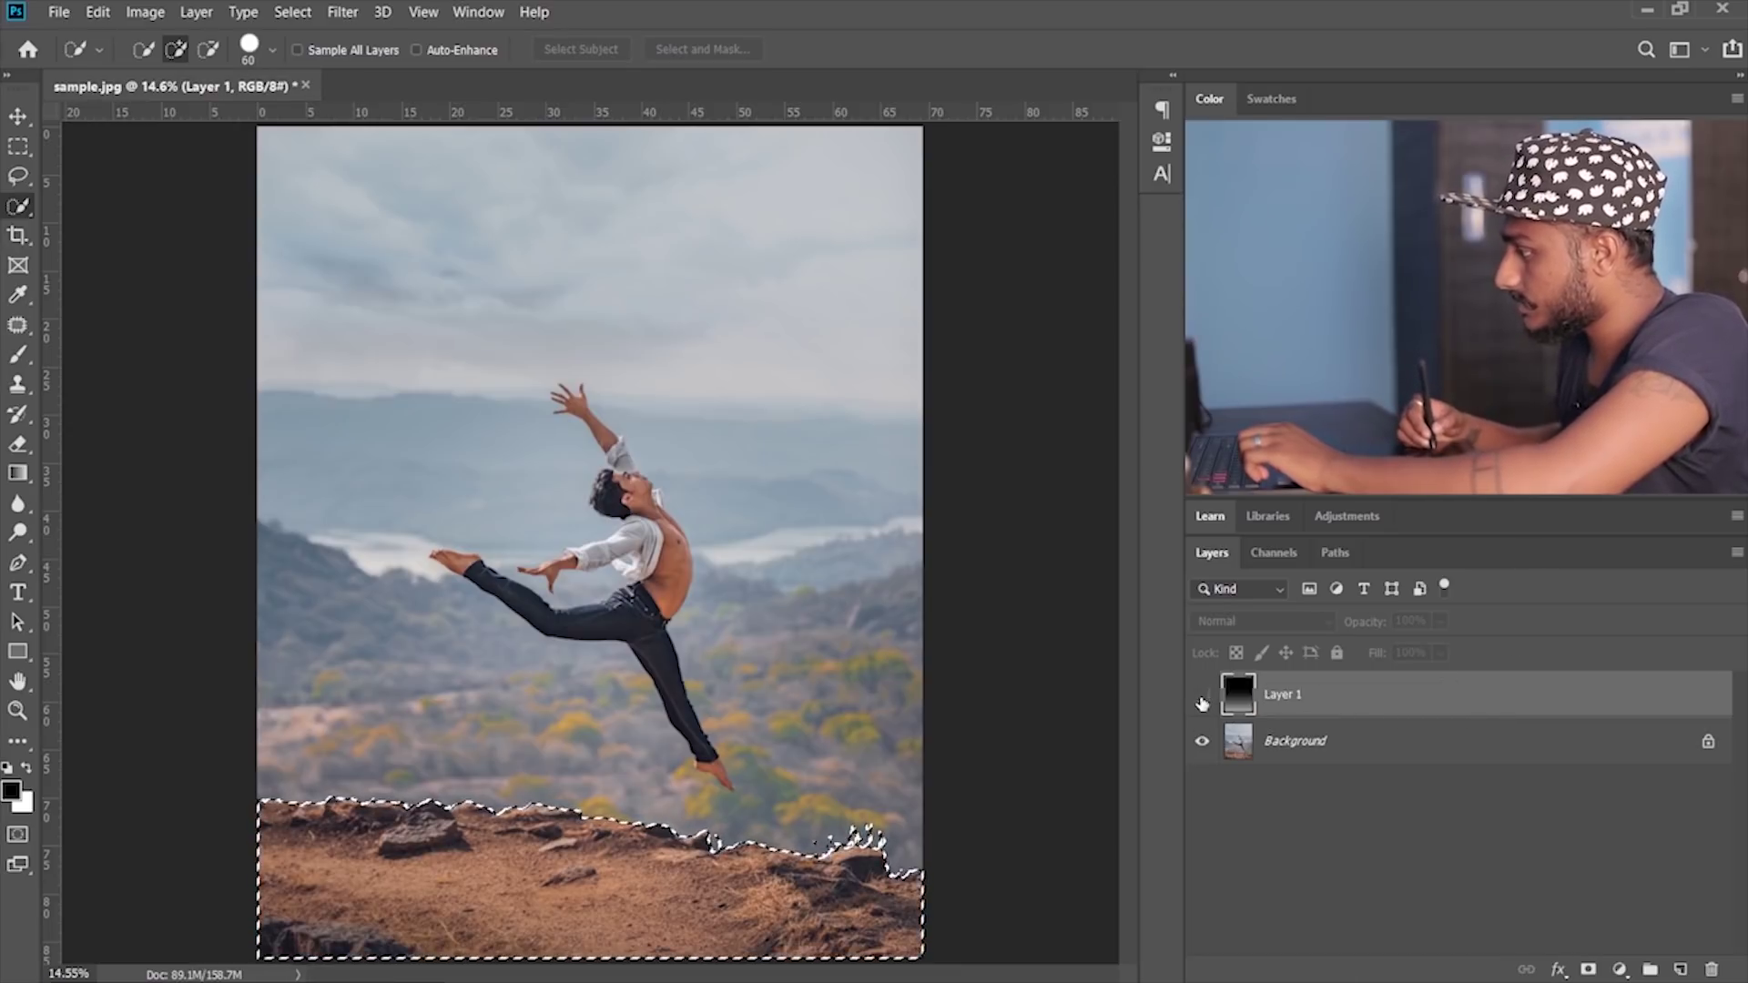
- Show Layer 1, add empty Layer 2, and change the gradient's black stop to gray #797979
left_click(1202, 699)
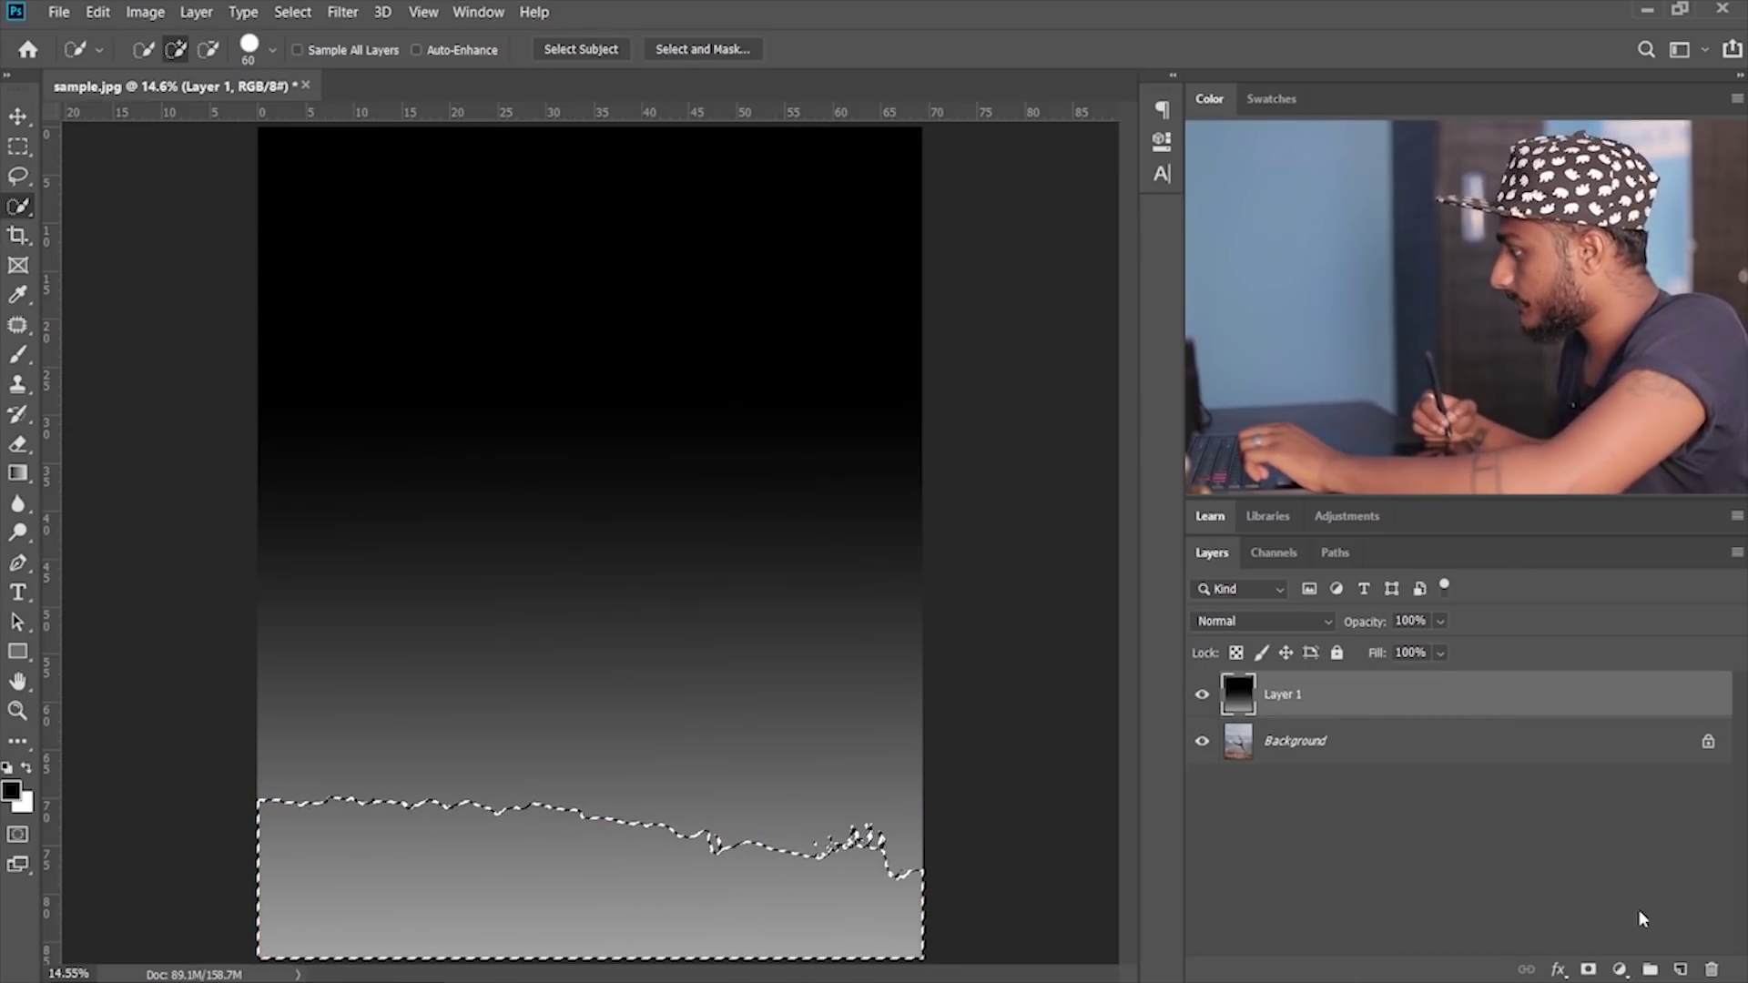
left_click(1679, 968)
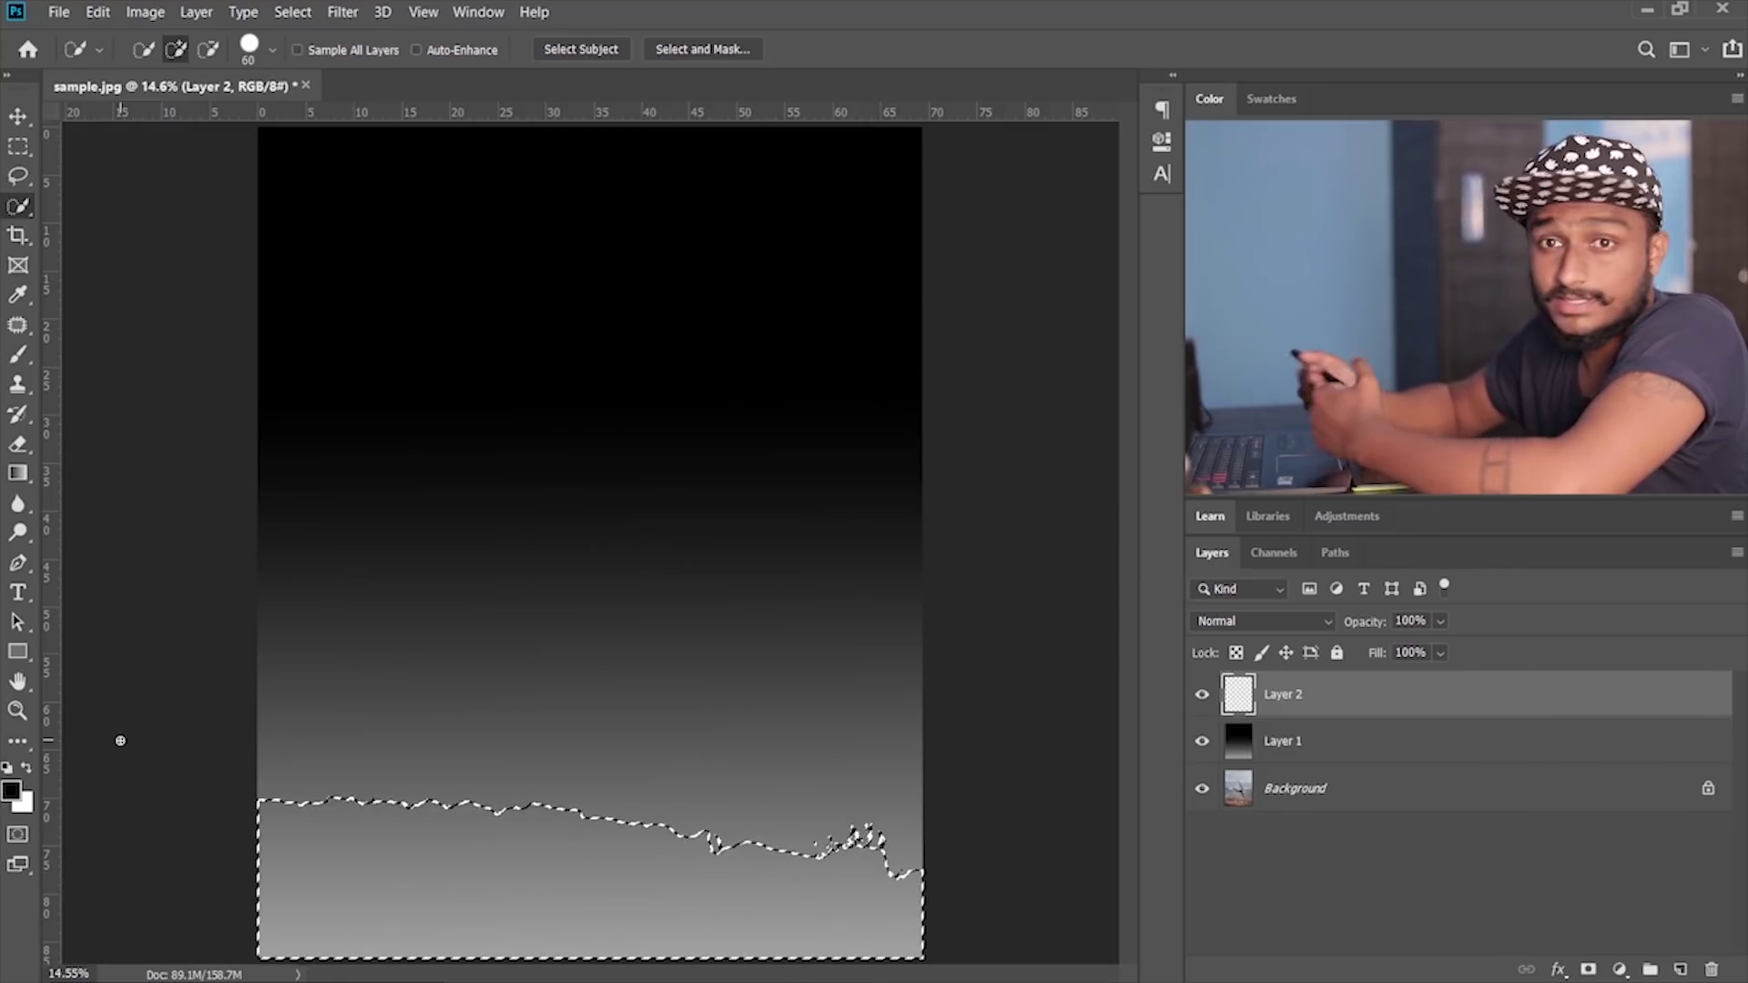
left_click(17, 475)
left_click(171, 49)
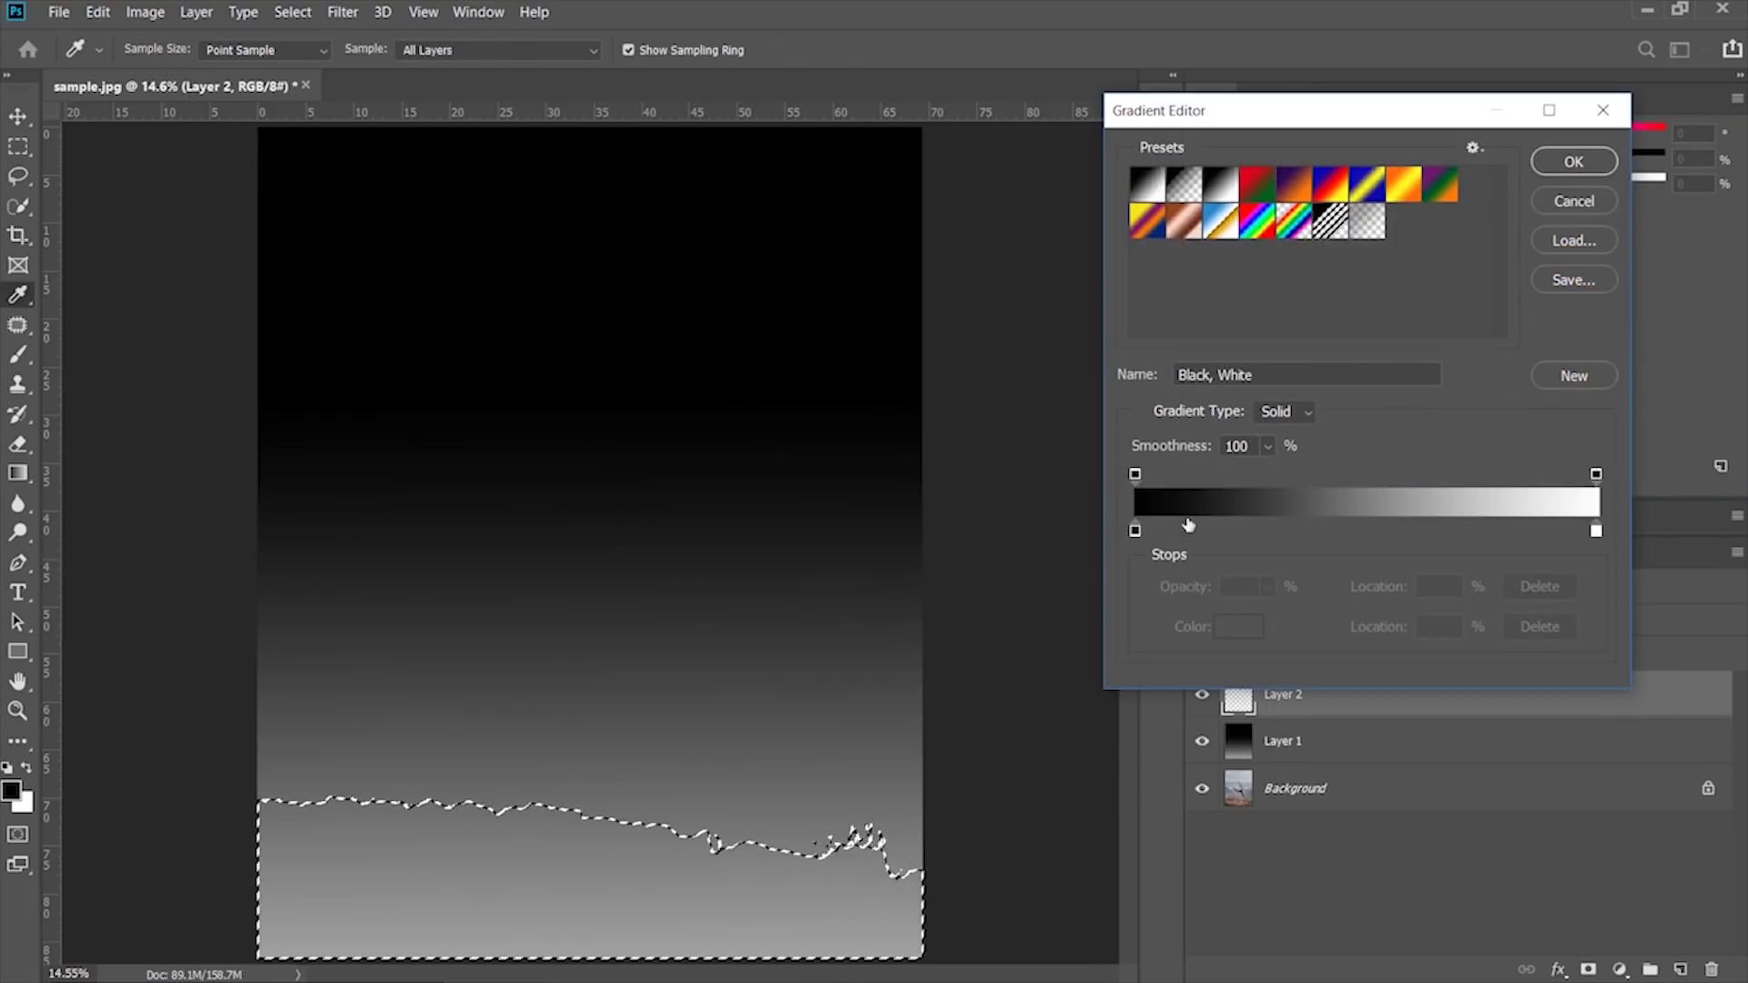
left_click(1135, 531)
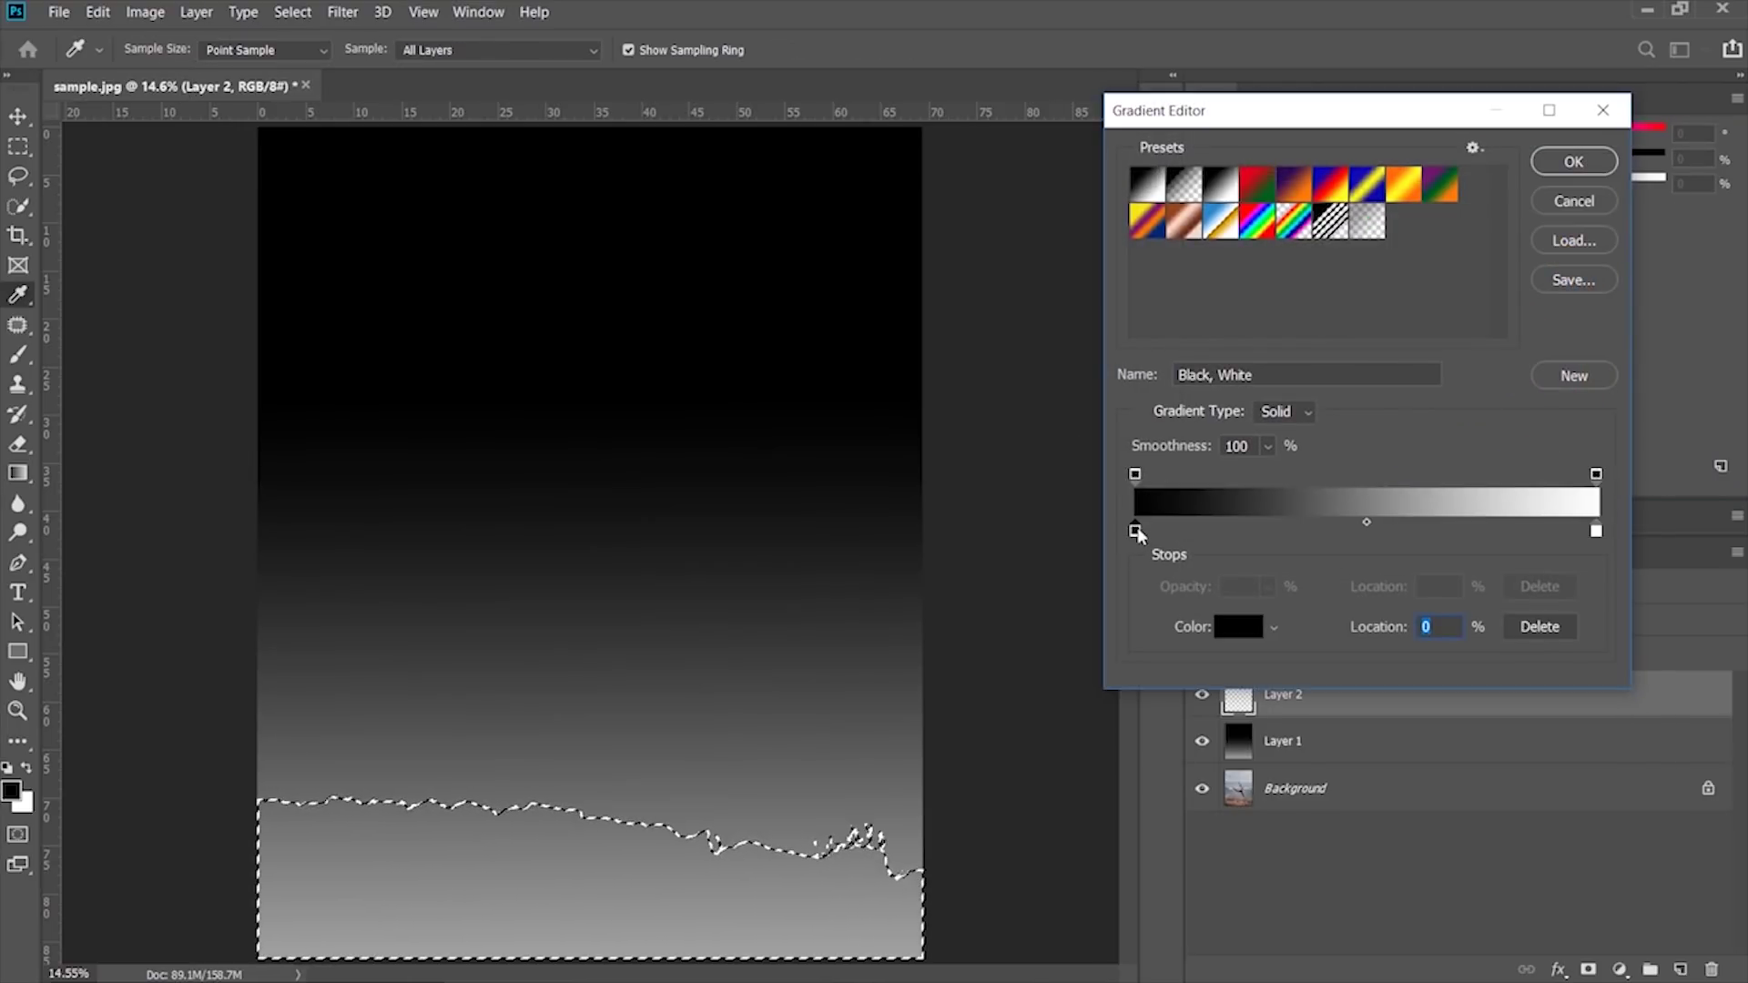
double_click(1134, 529)
mouse_move(1075, 300)
left_mouse_down()
mouse_move(993, 237)
mouse_move(970, 172)
mouse_move(968, 219)
left_mouse_up()
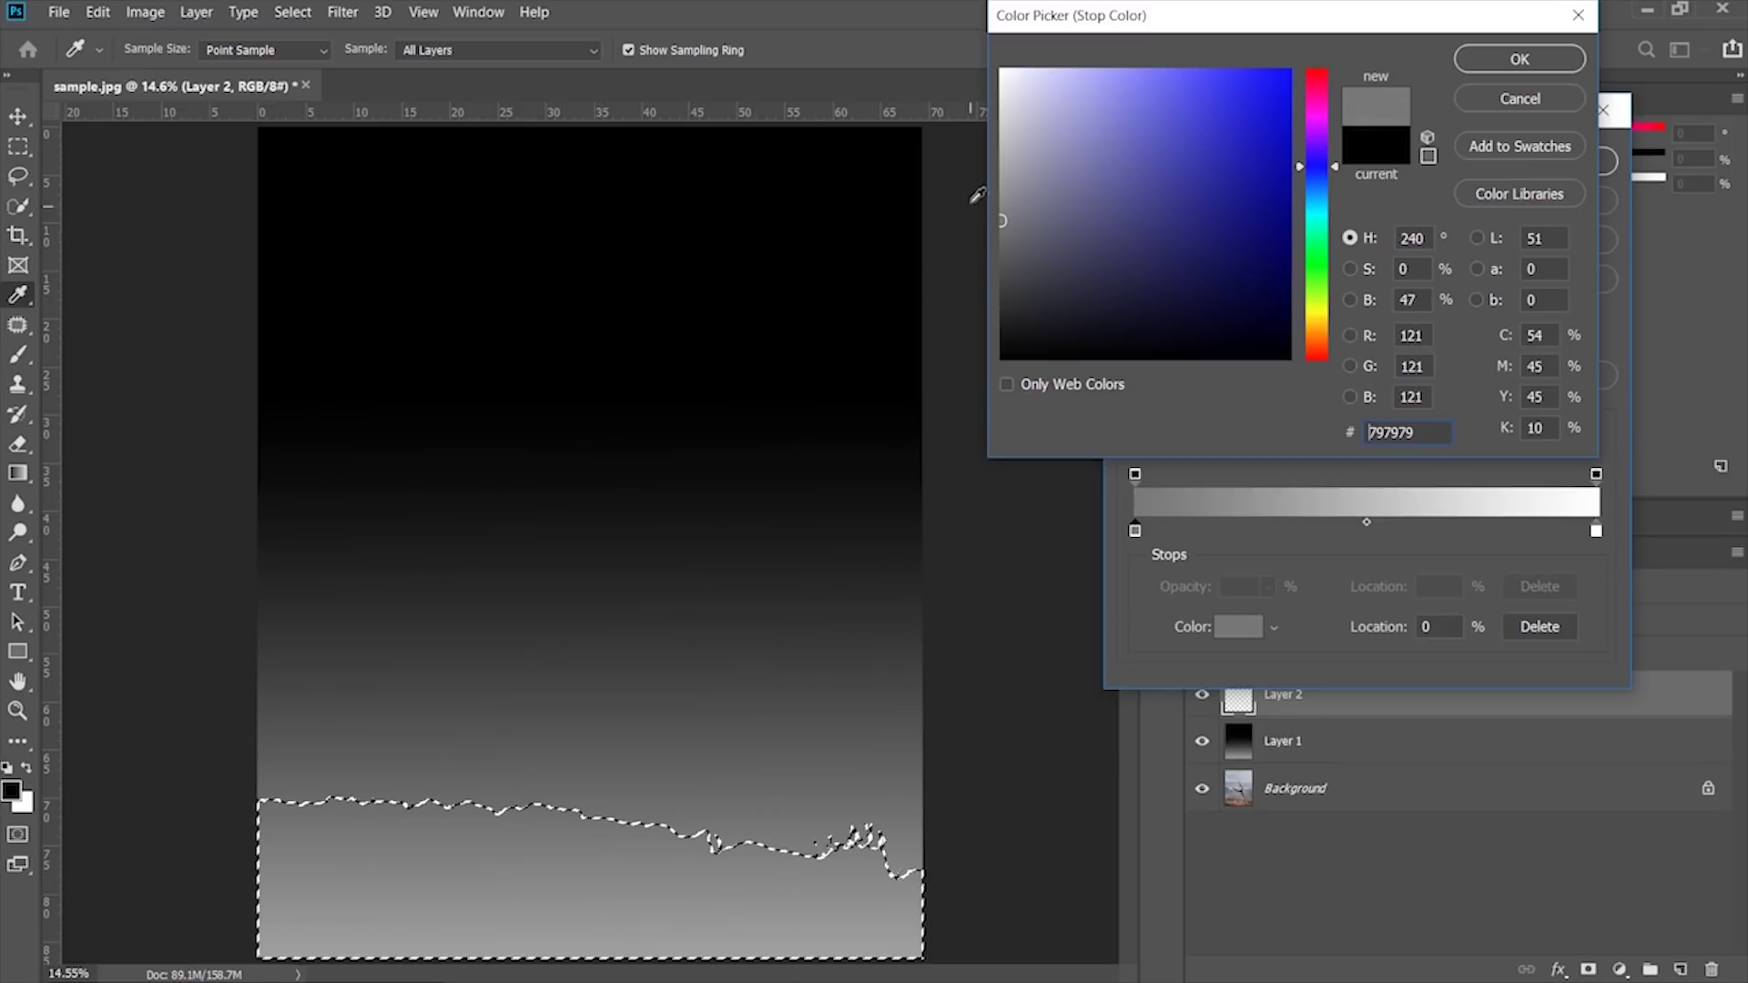
left_click(1520, 58)
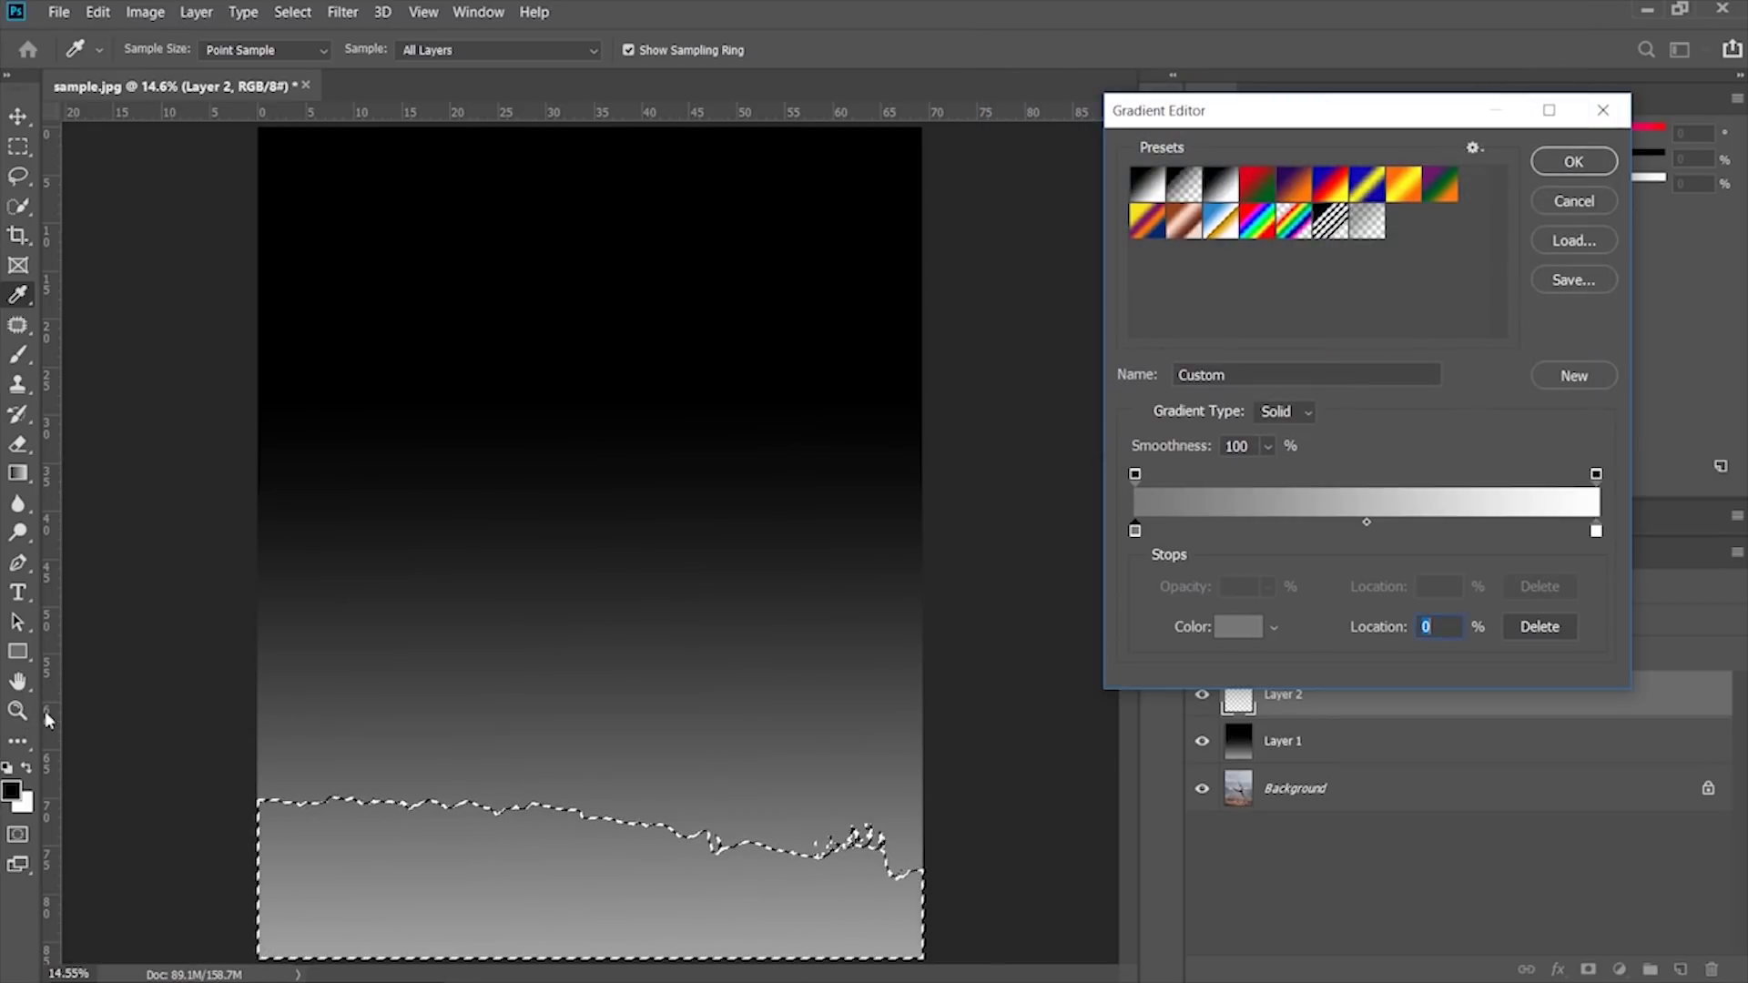
left_click(1576, 164)
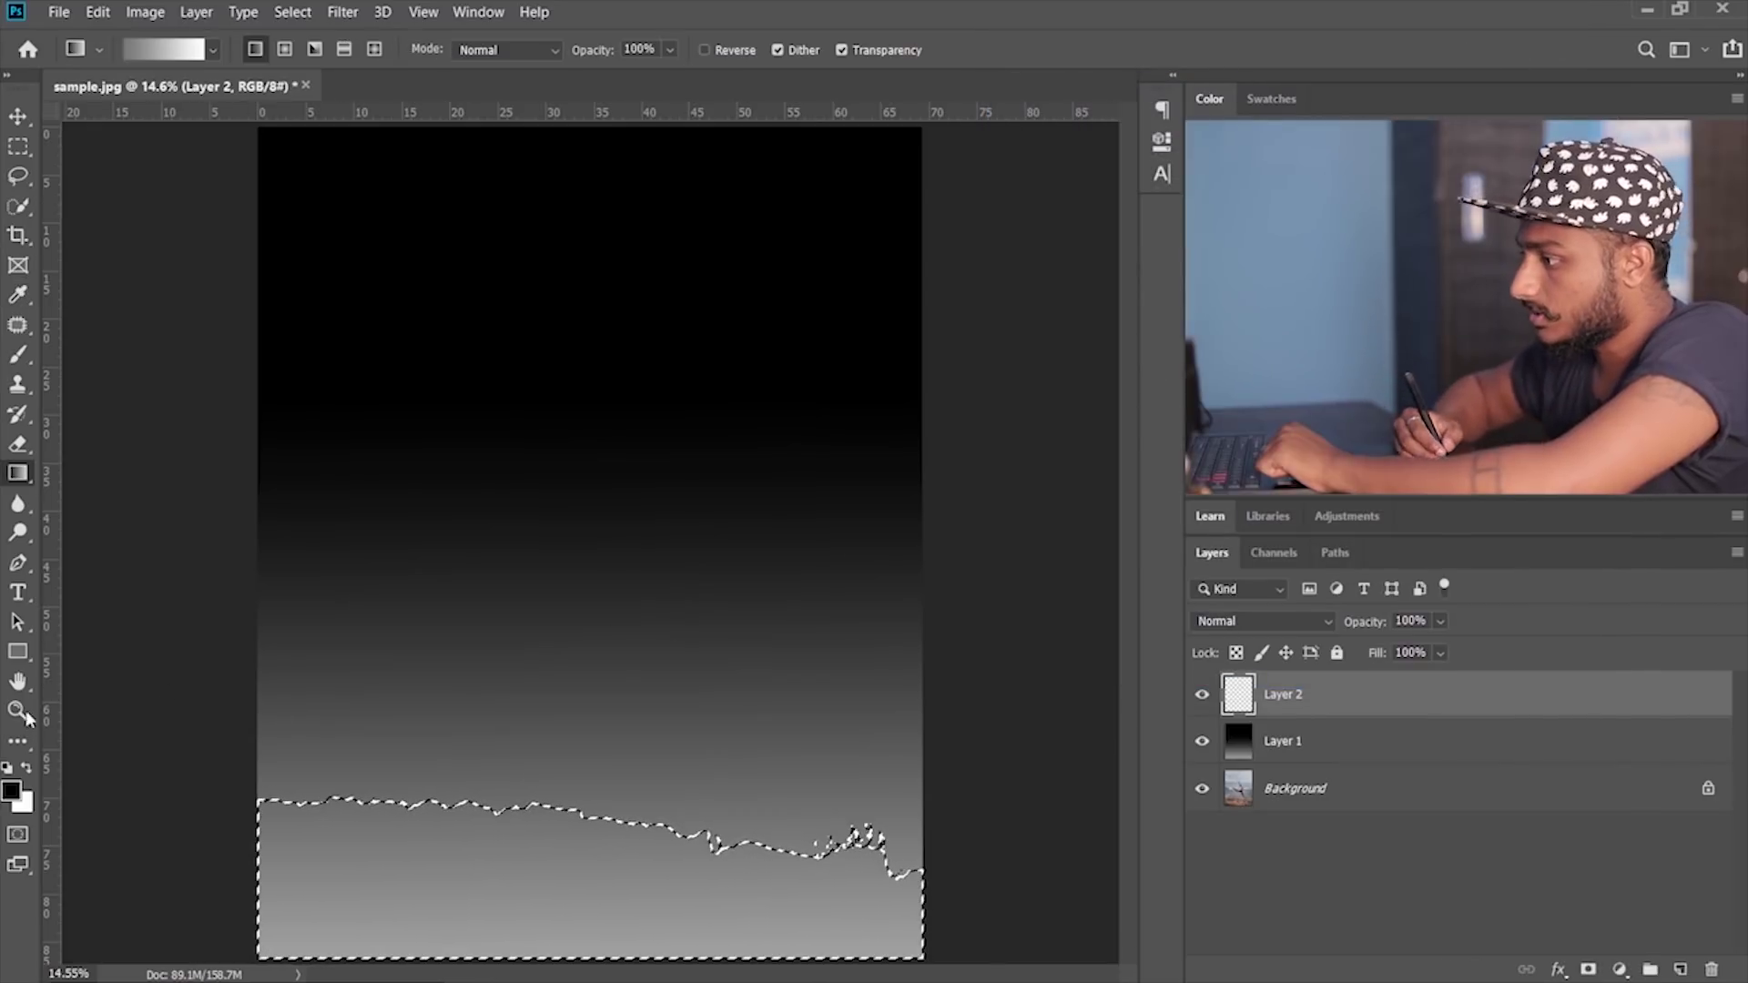
- Draw the gray-to-white gradient down across the ground selection on Layer 2, then deselect and fit the view
key("z")
left_click_drag(879, 725, 834, 729)
left_click(17, 472)
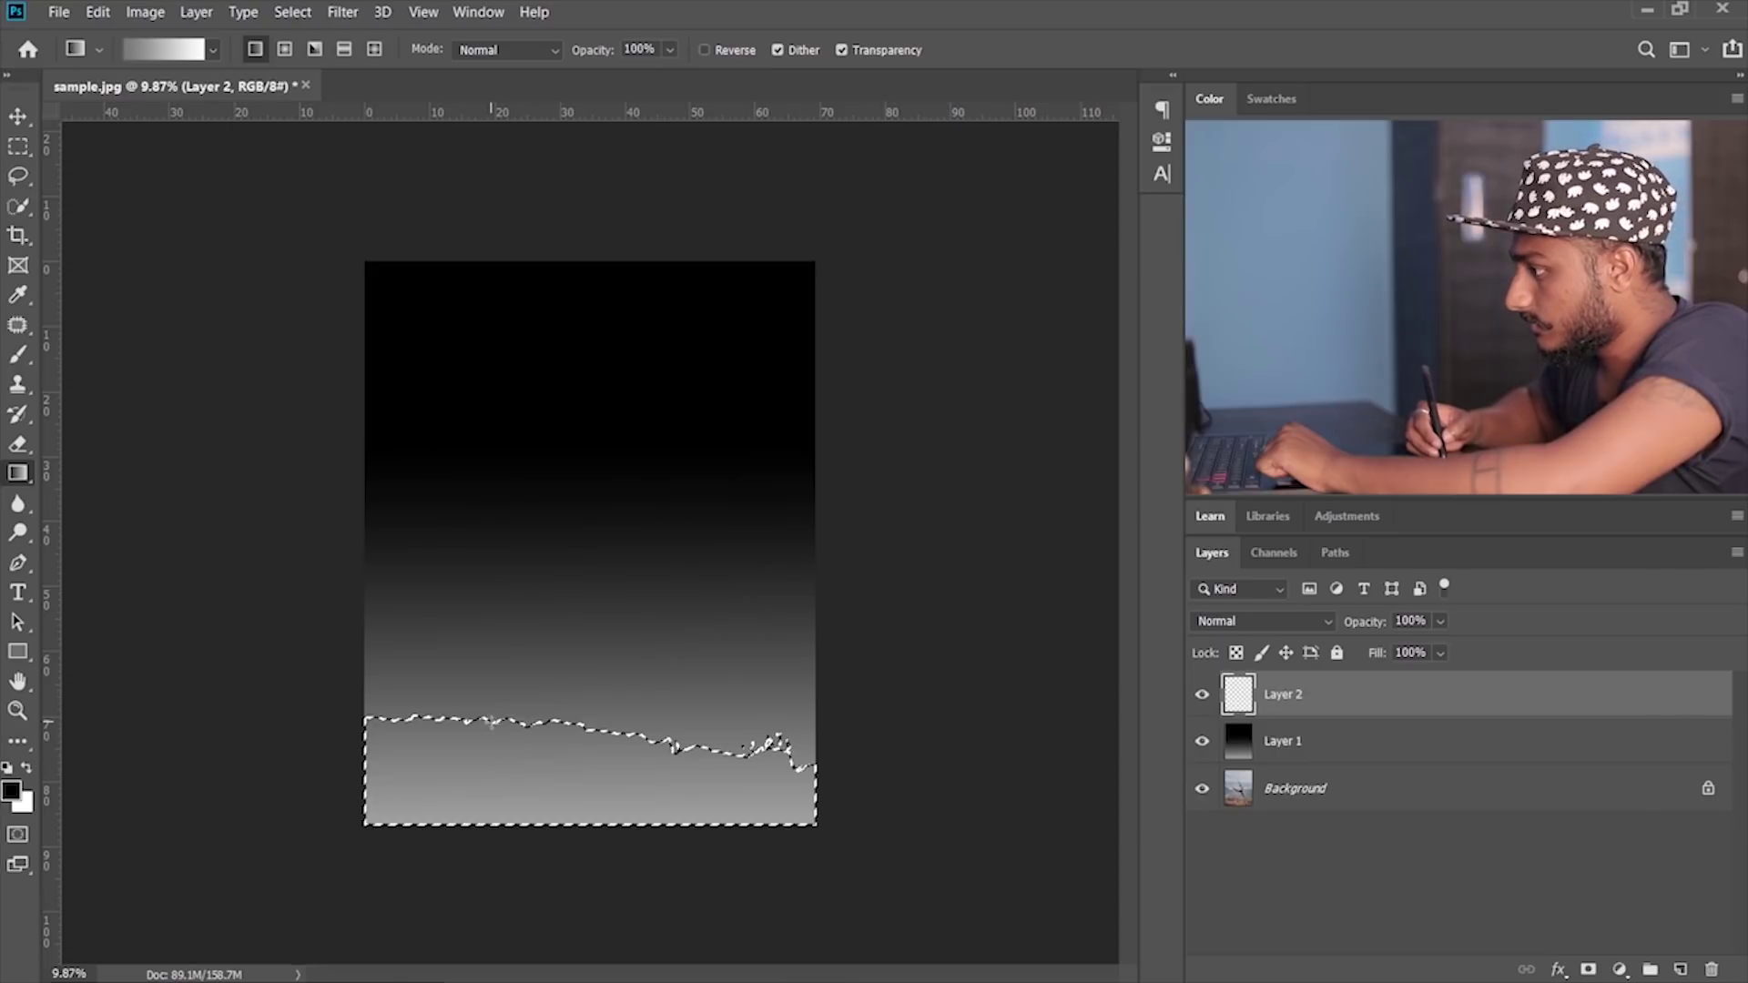
left_click_drag(496, 721, 502, 831)
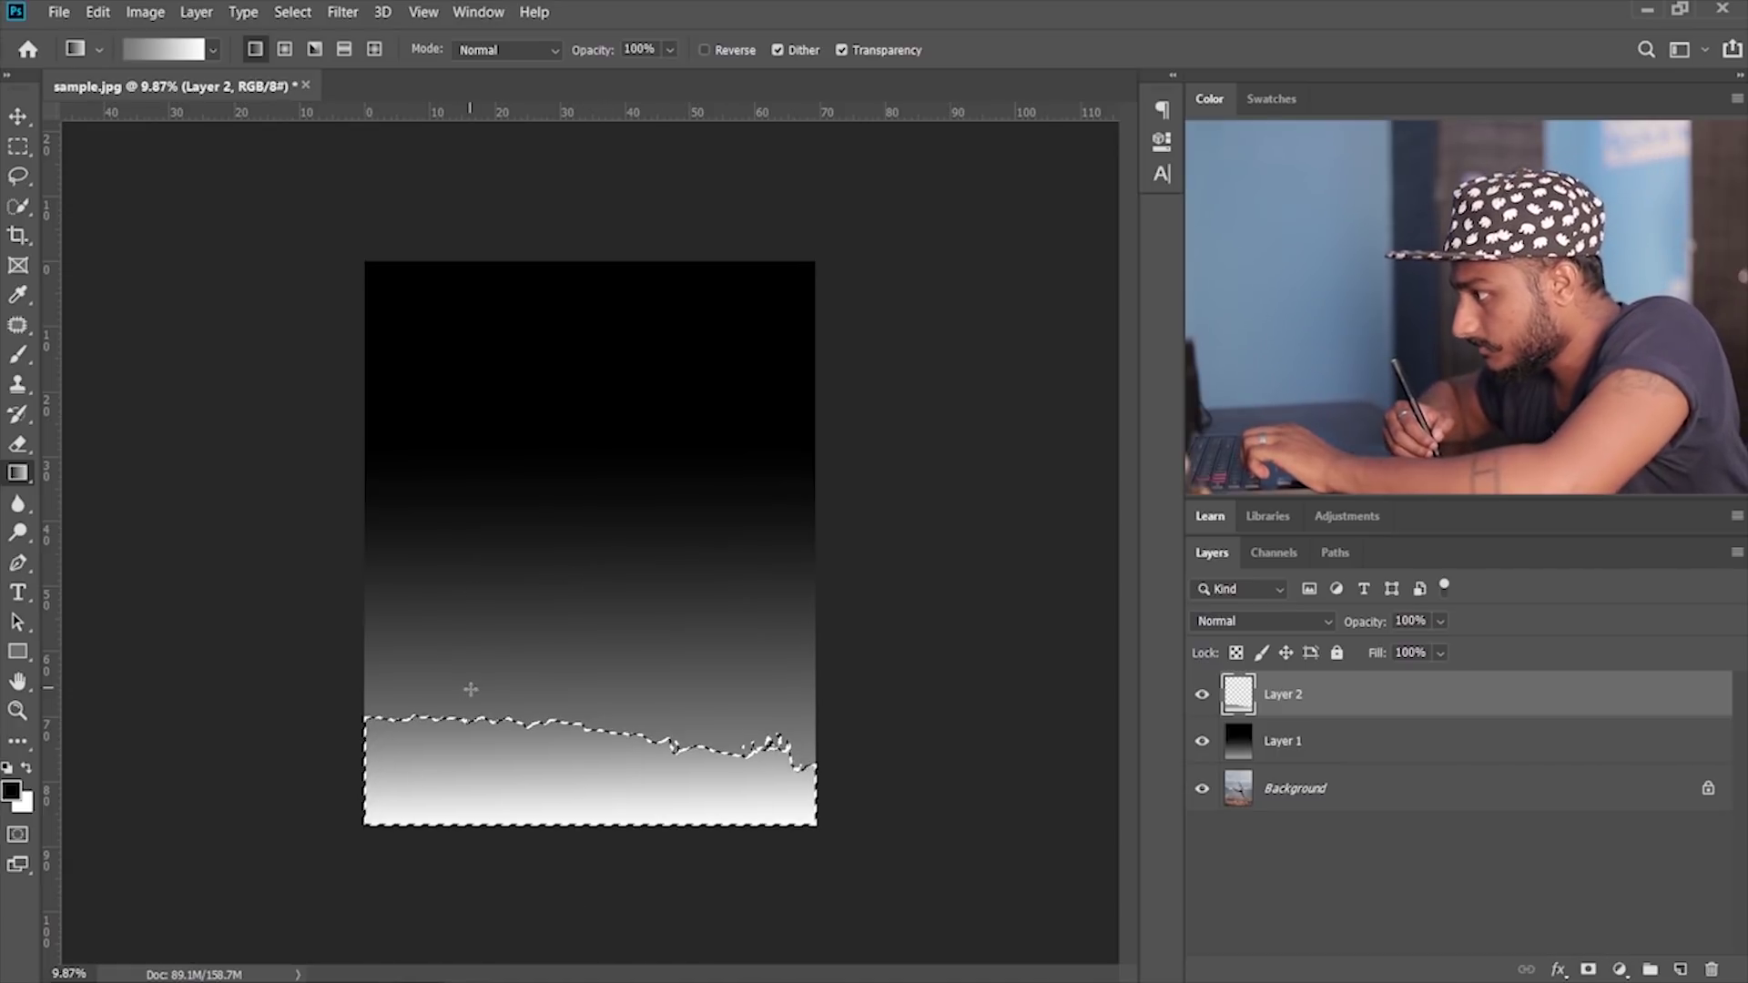
left_click_drag(477, 642, 476, 851)
key("ctrl+d")
left_click(22, 711)
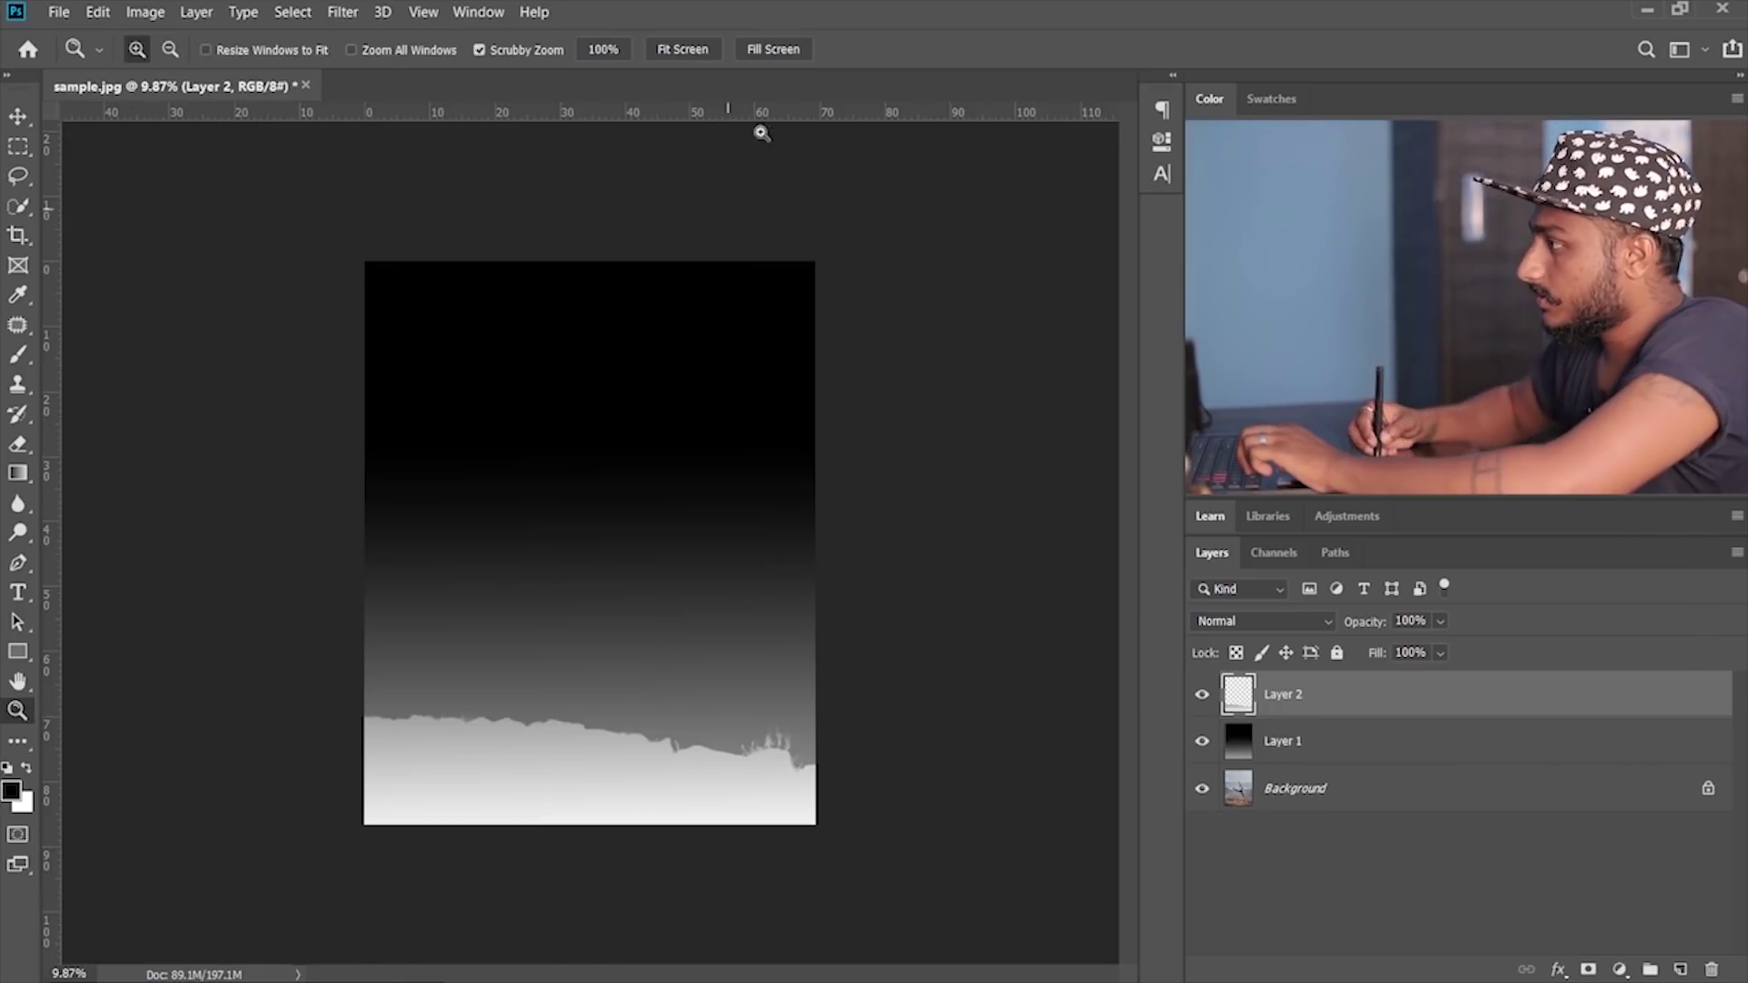
left_click(682, 49)
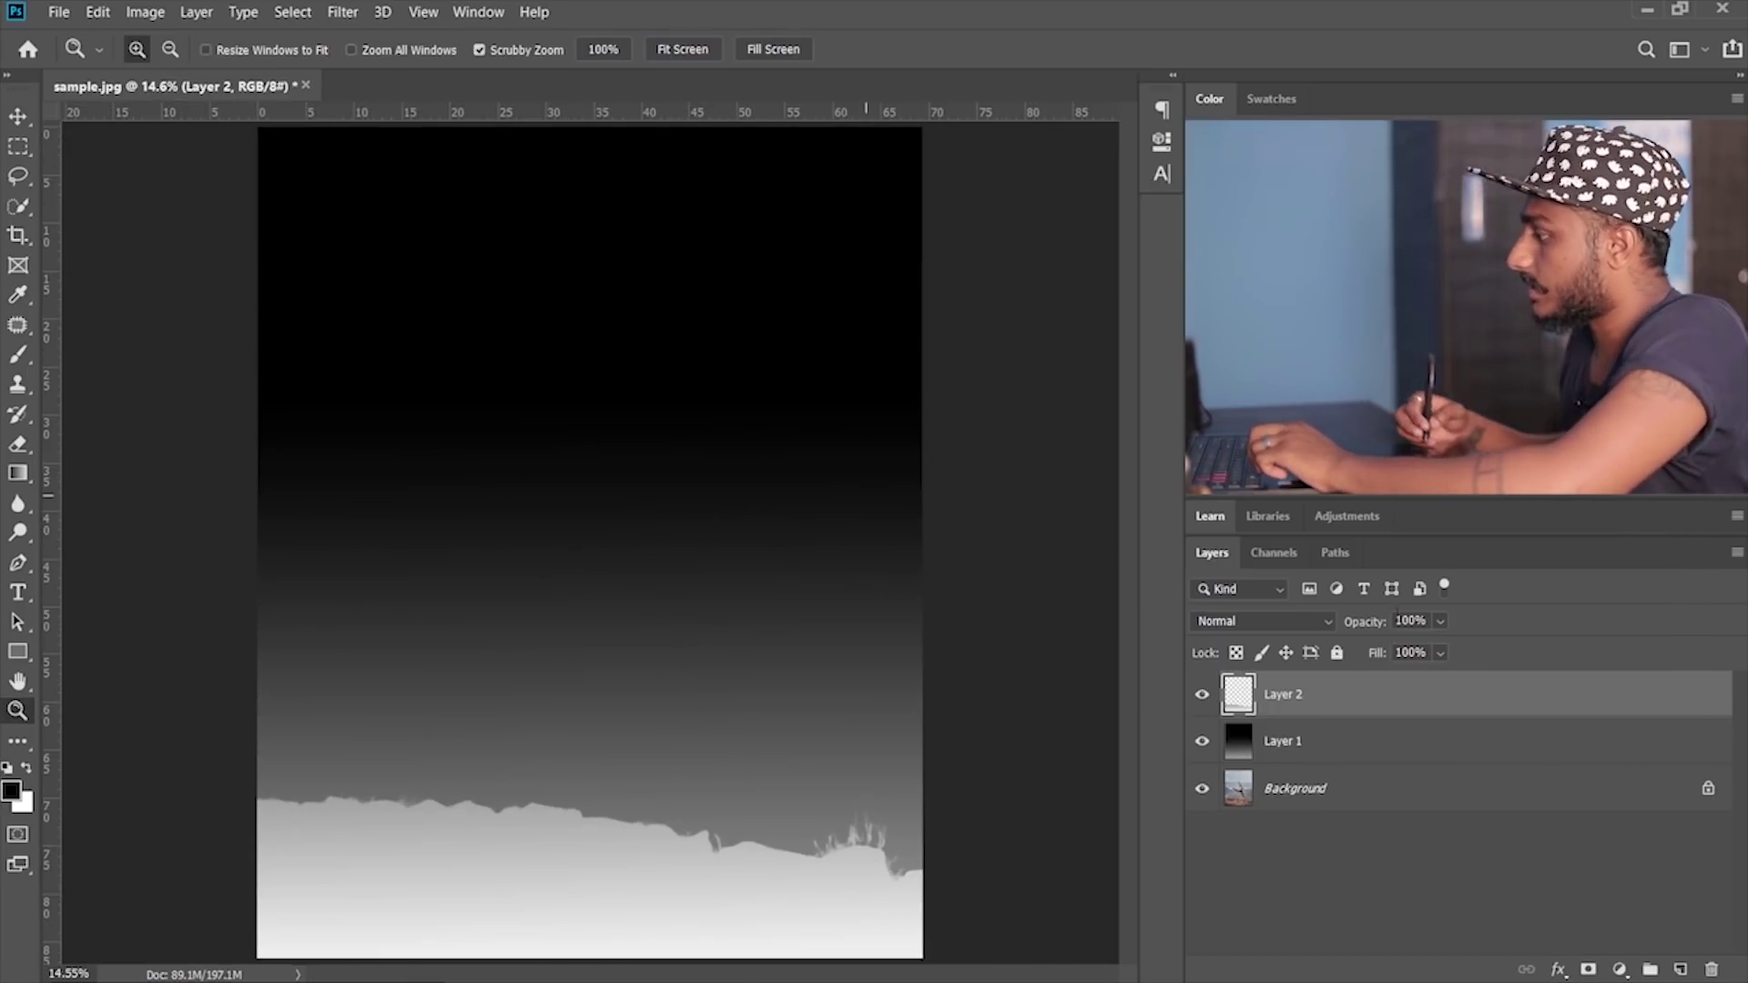
- Hide Layers 1 and 2 and quick-select the dancer's torso and raised arm on the Background
left_click(1202, 740)
left_click(1203, 694)
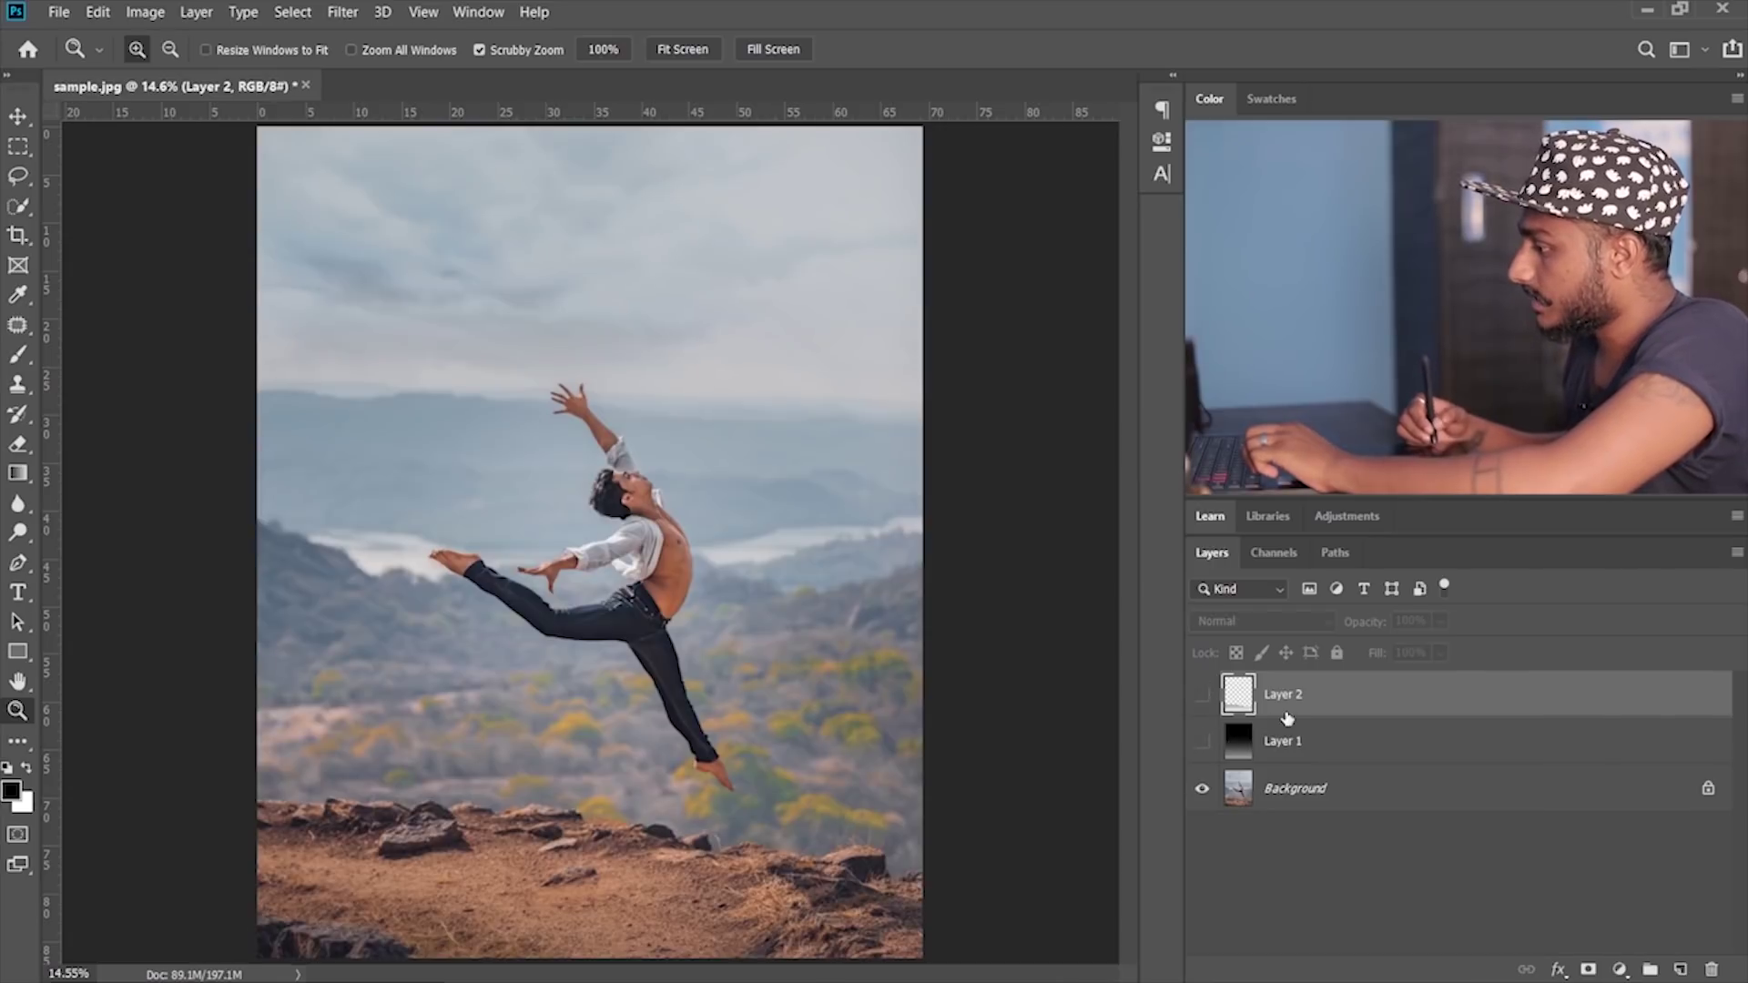
left_click(1370, 740)
left_click(1408, 813)
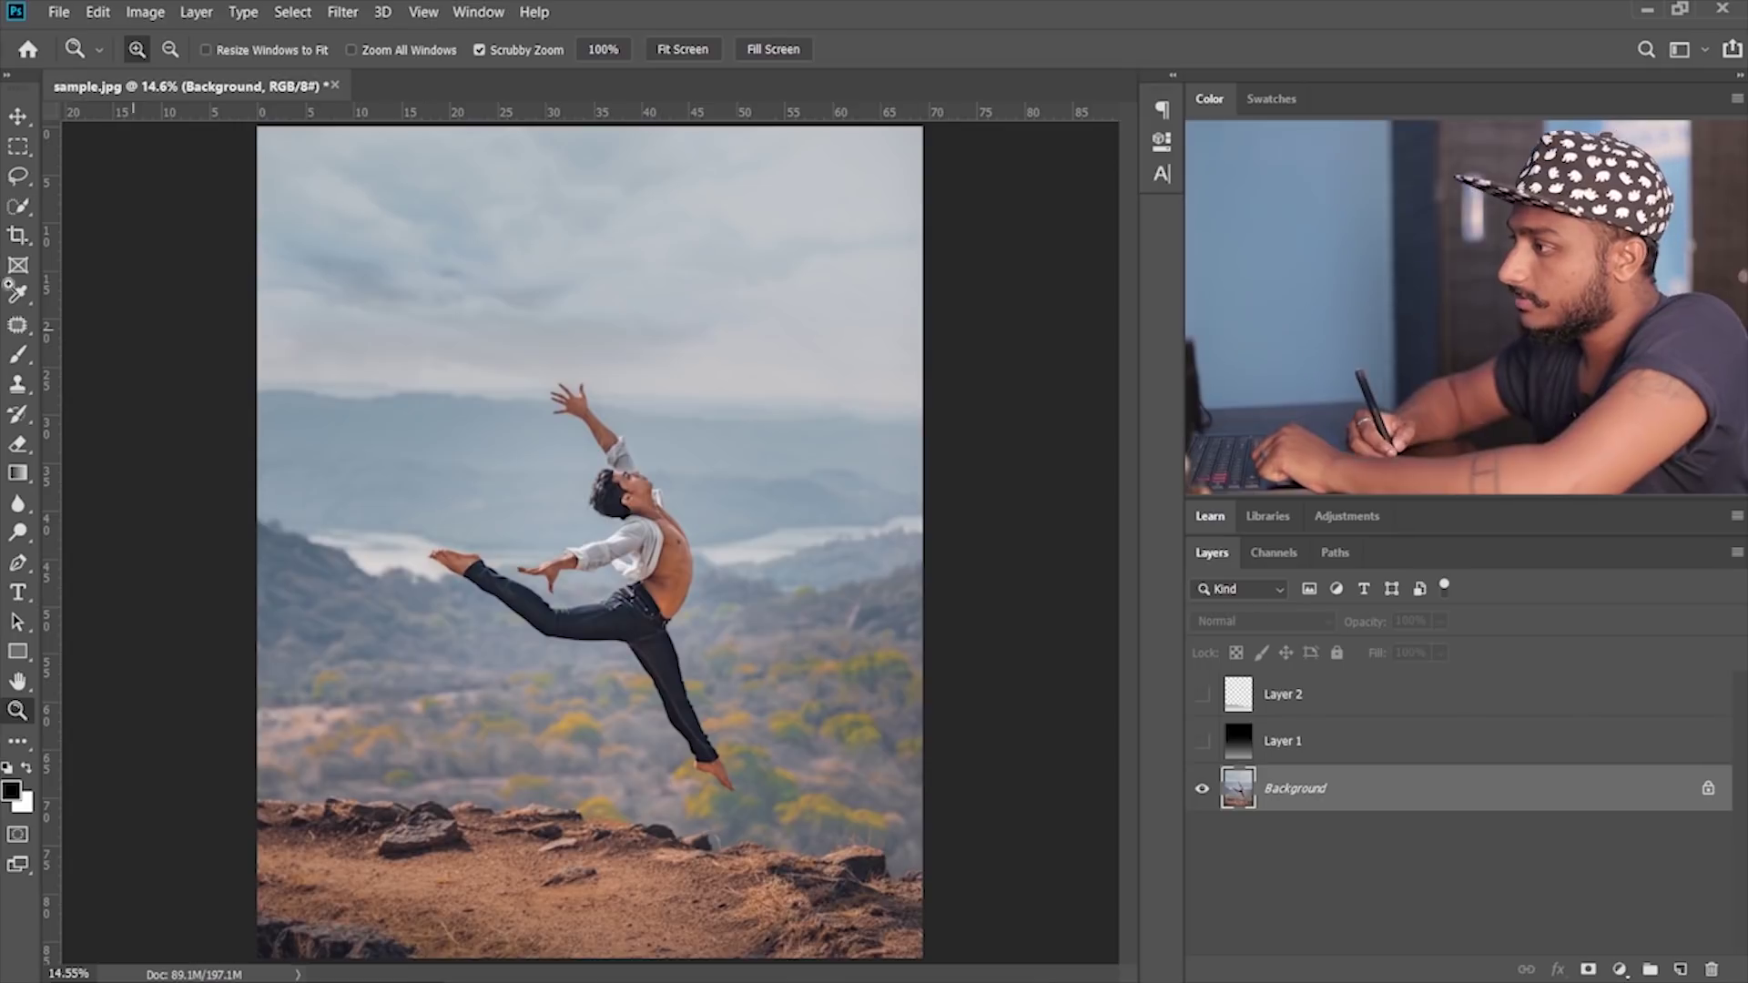
left_click(19, 206)
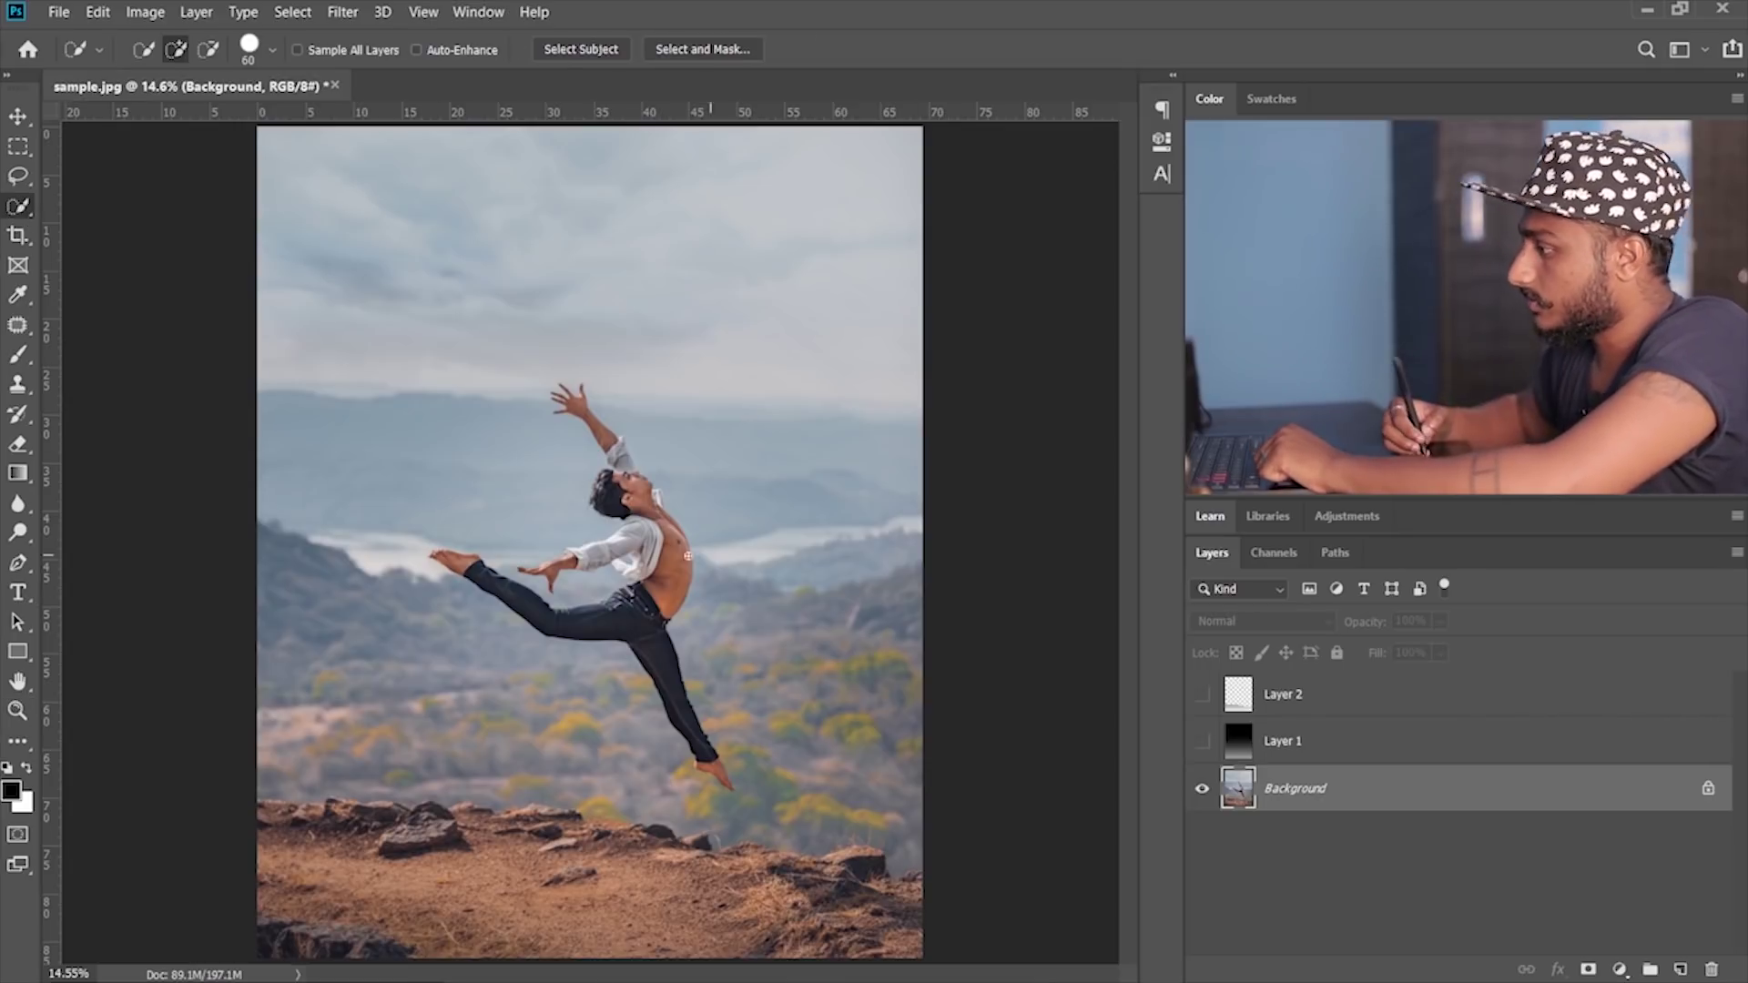
left_click_drag(666, 580, 662, 517)
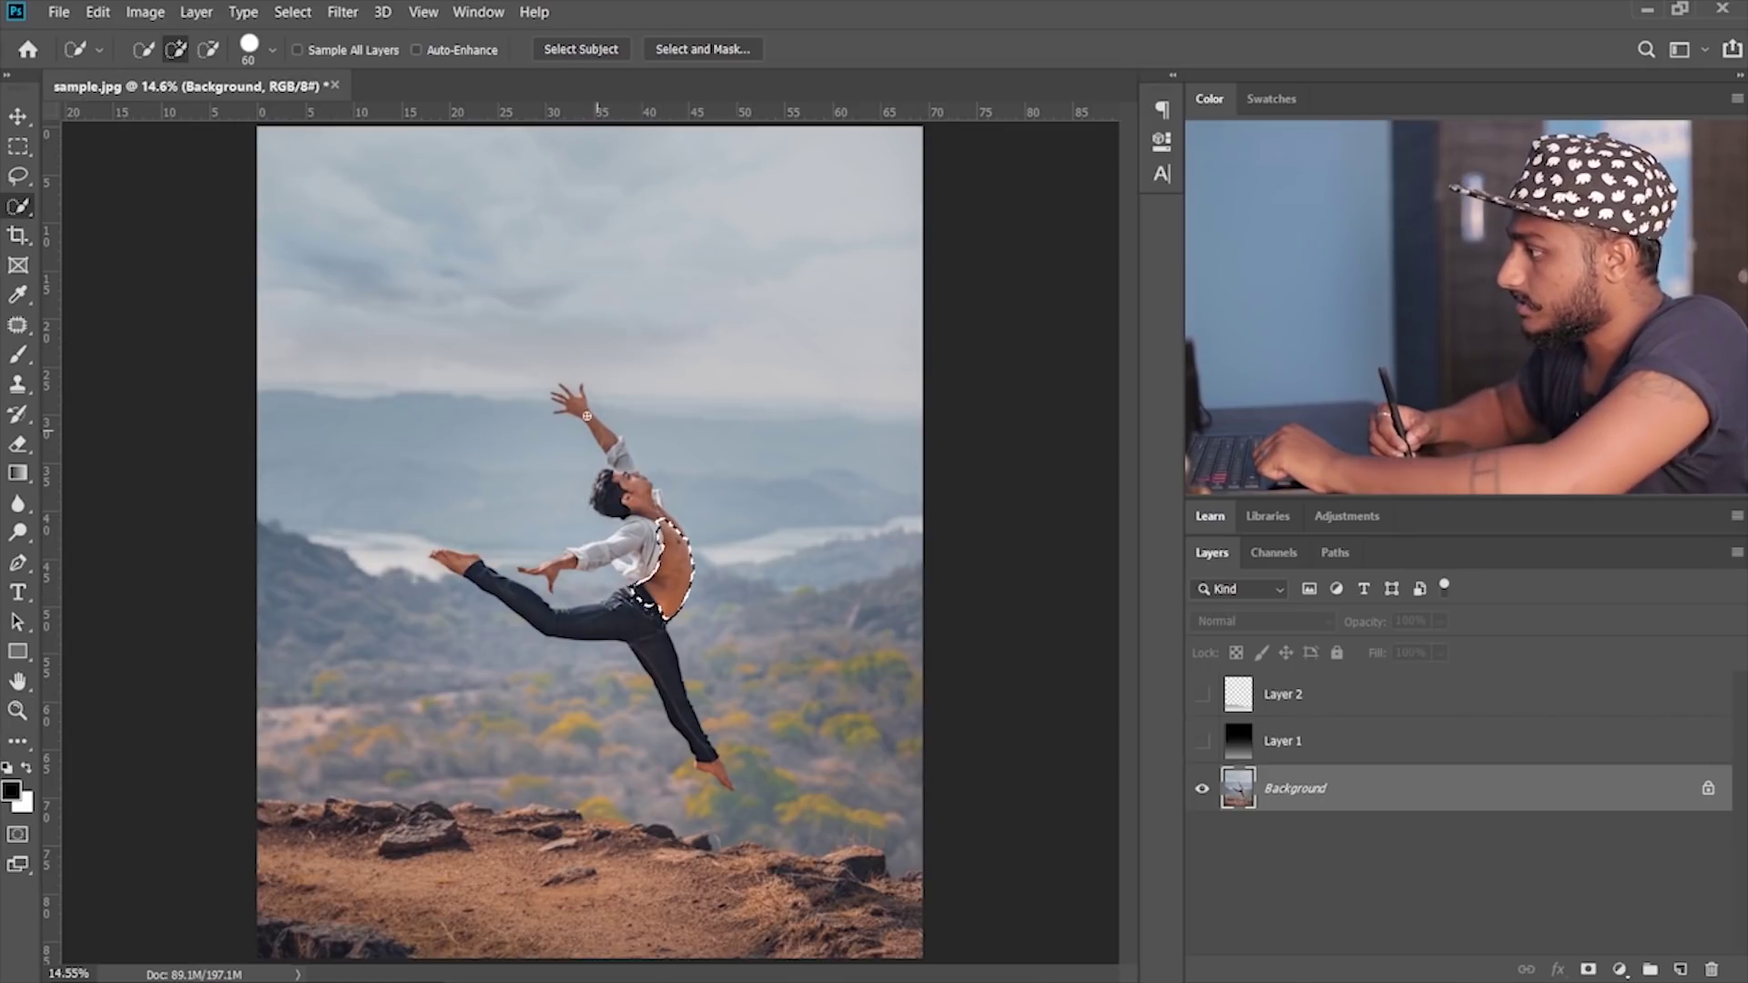
left_click_drag(581, 408, 642, 494)
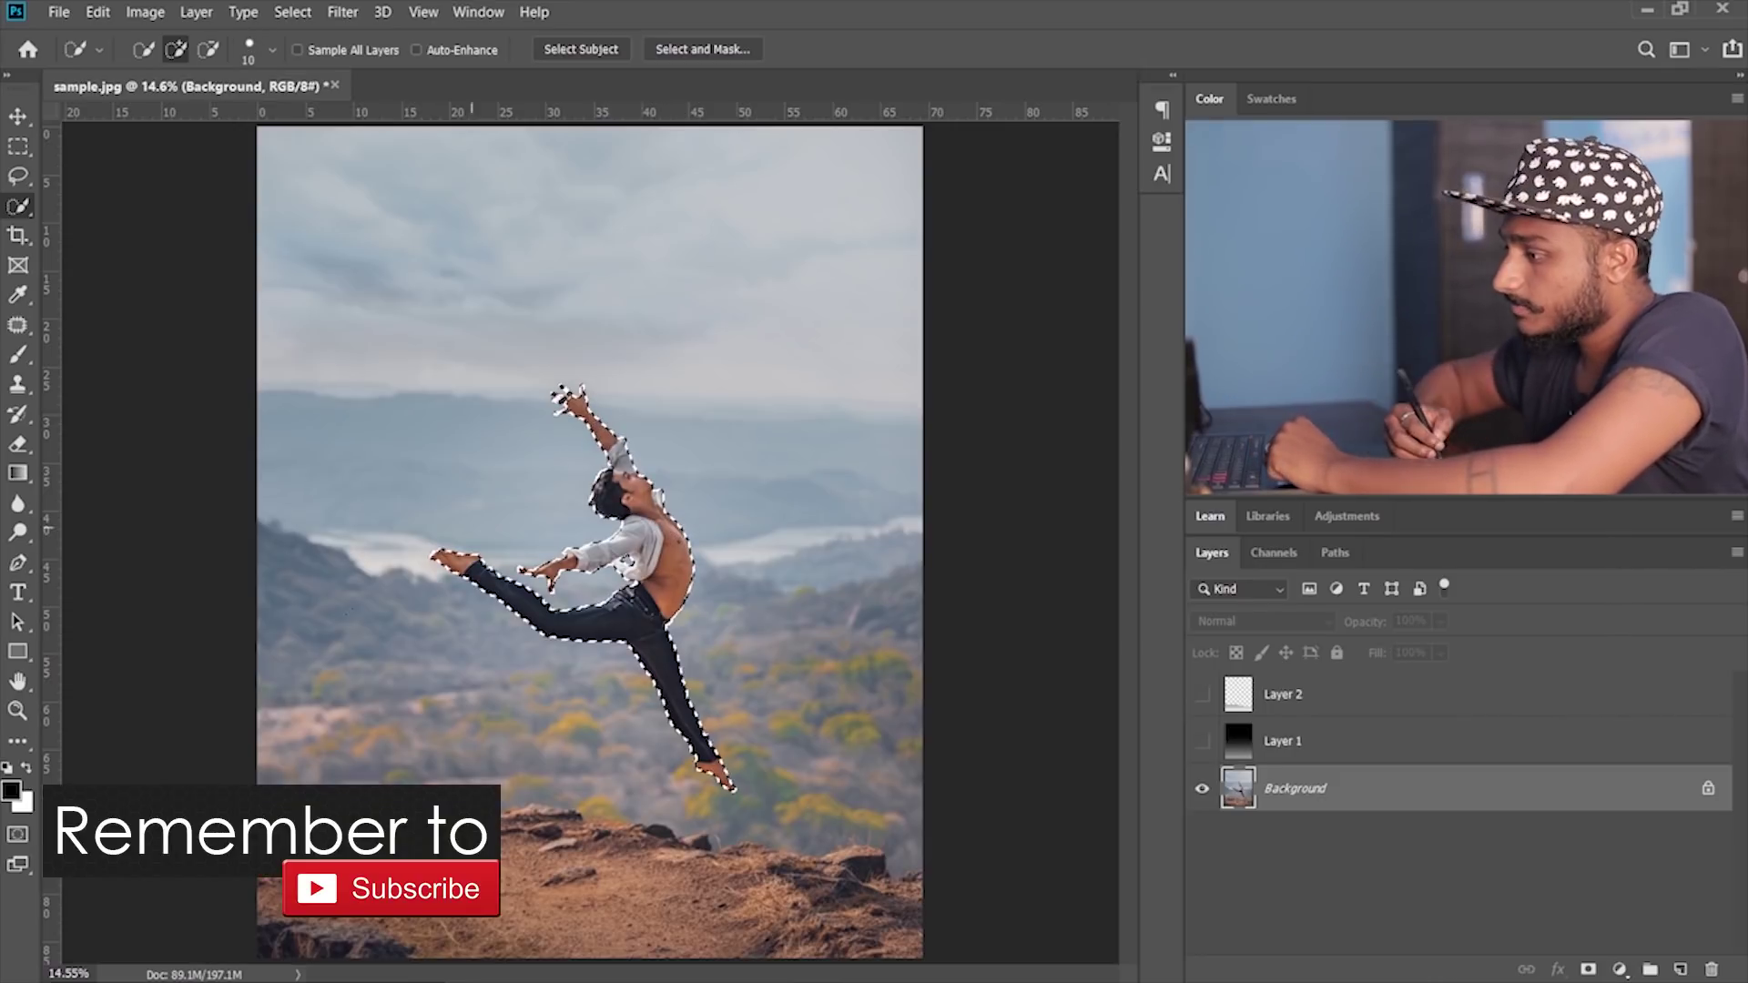
- Zoom in on the dancer and turn Layers 1 and 2 back on
key("z")
left_click_drag(586, 495, 715, 477)
left_click(1201, 740)
left_click(1202, 694)
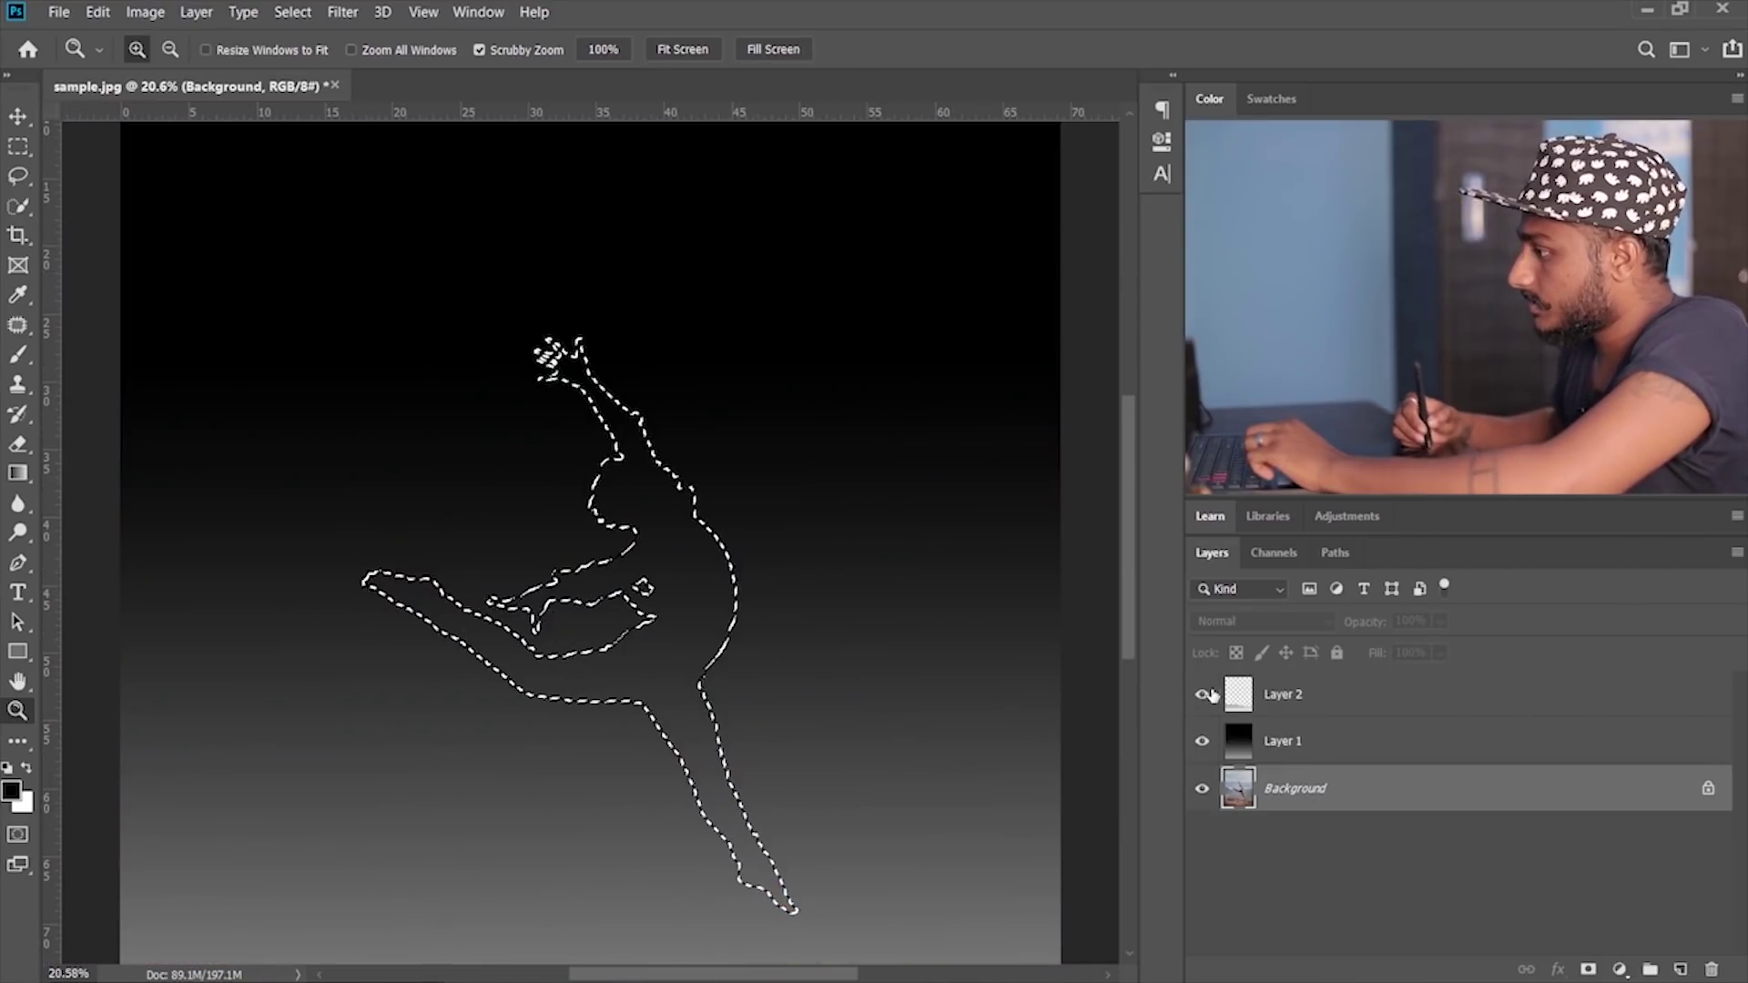
- Make Layer 2 active and Alt-sample the ground's light gray as the brush colour
left_click(1415, 694)
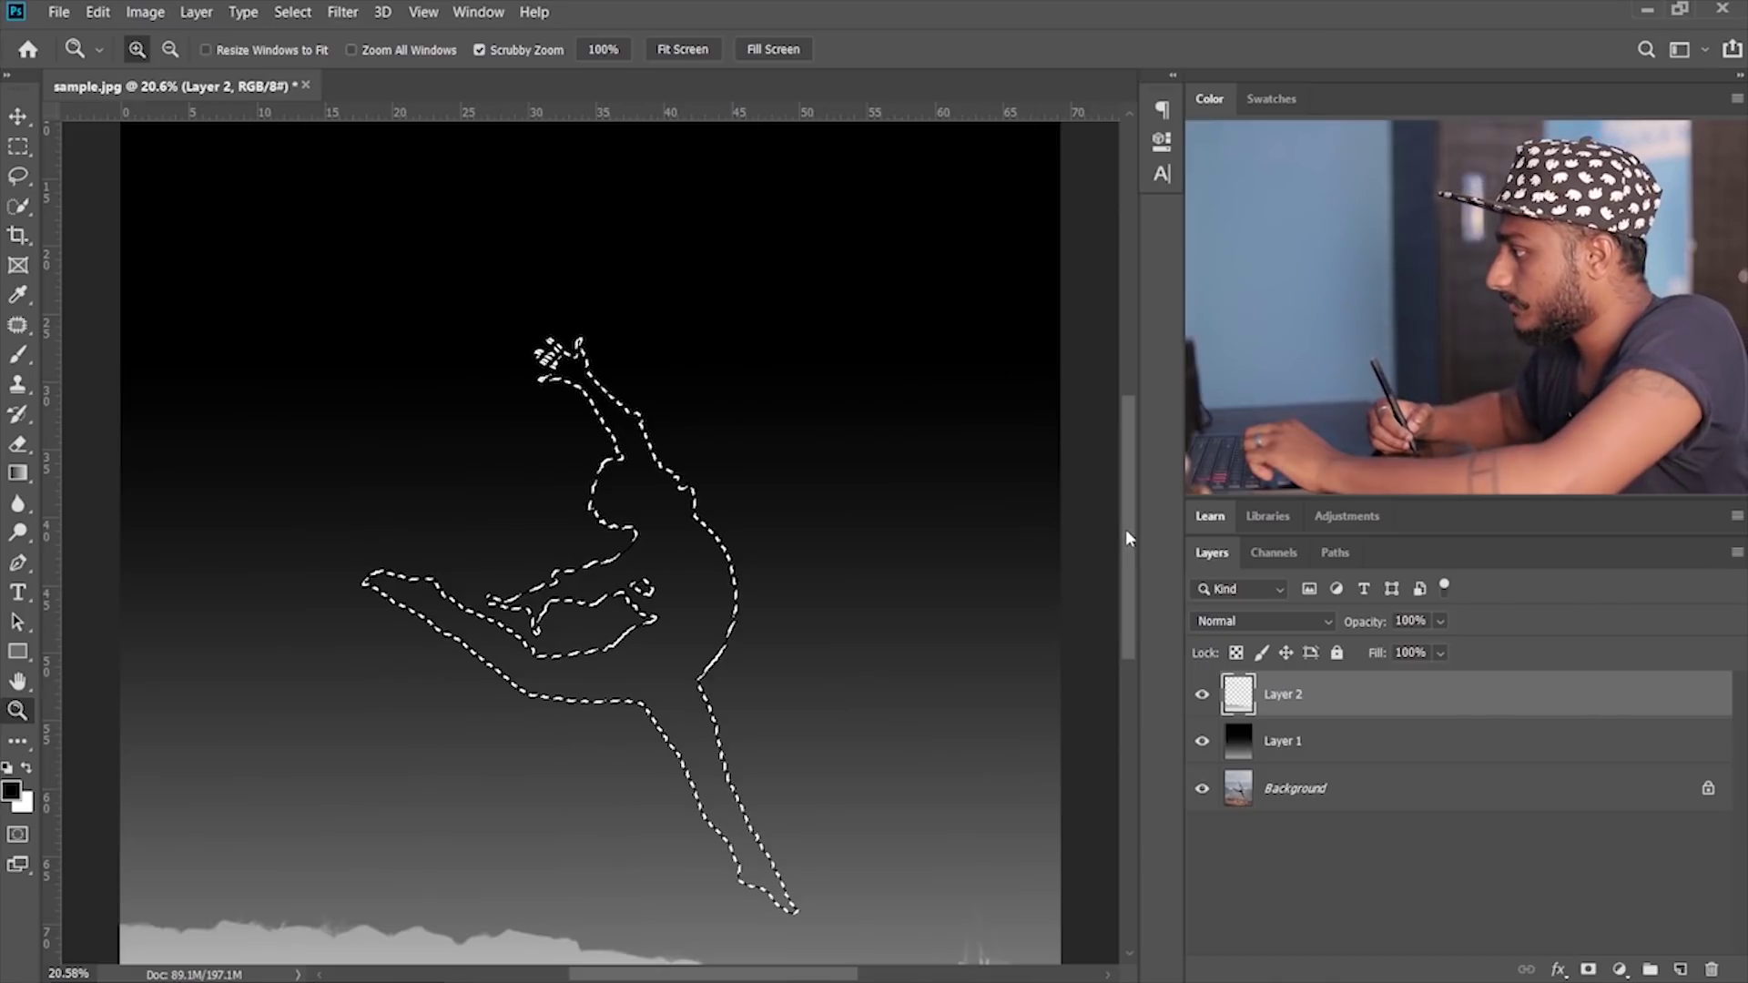
left_click_drag(1127, 530, 1127, 578)
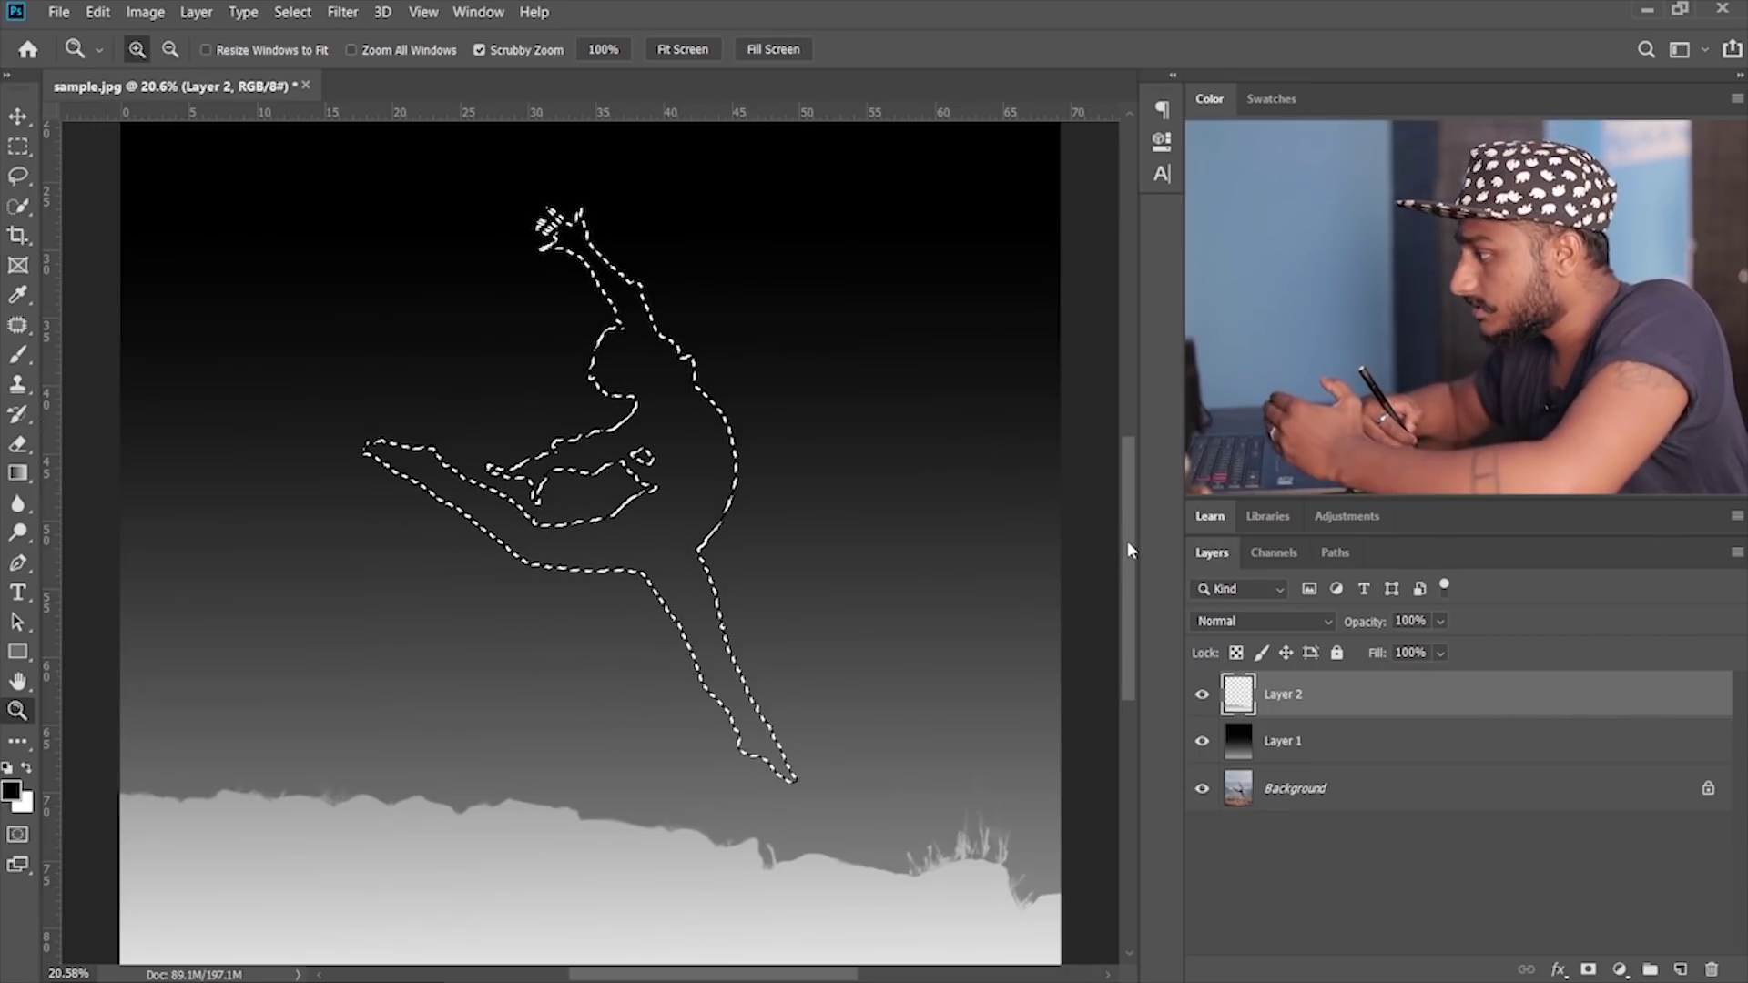
left_click_drag(1127, 549, 1136, 593)
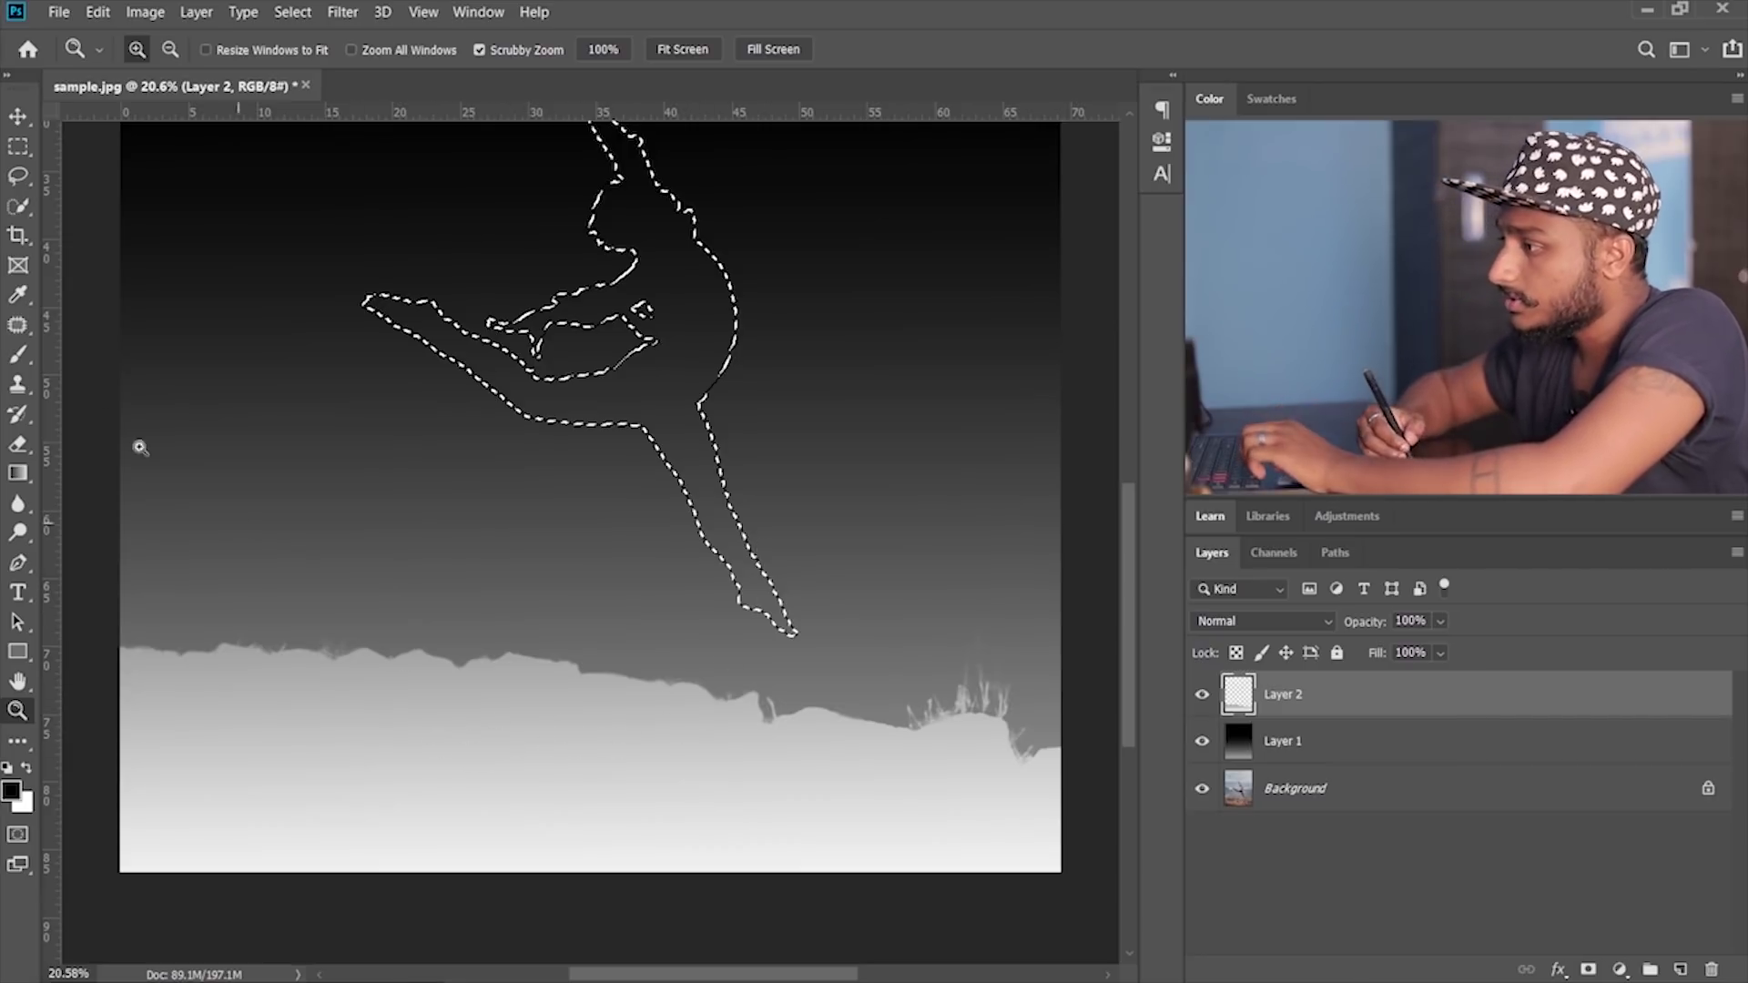
left_click(19, 357)
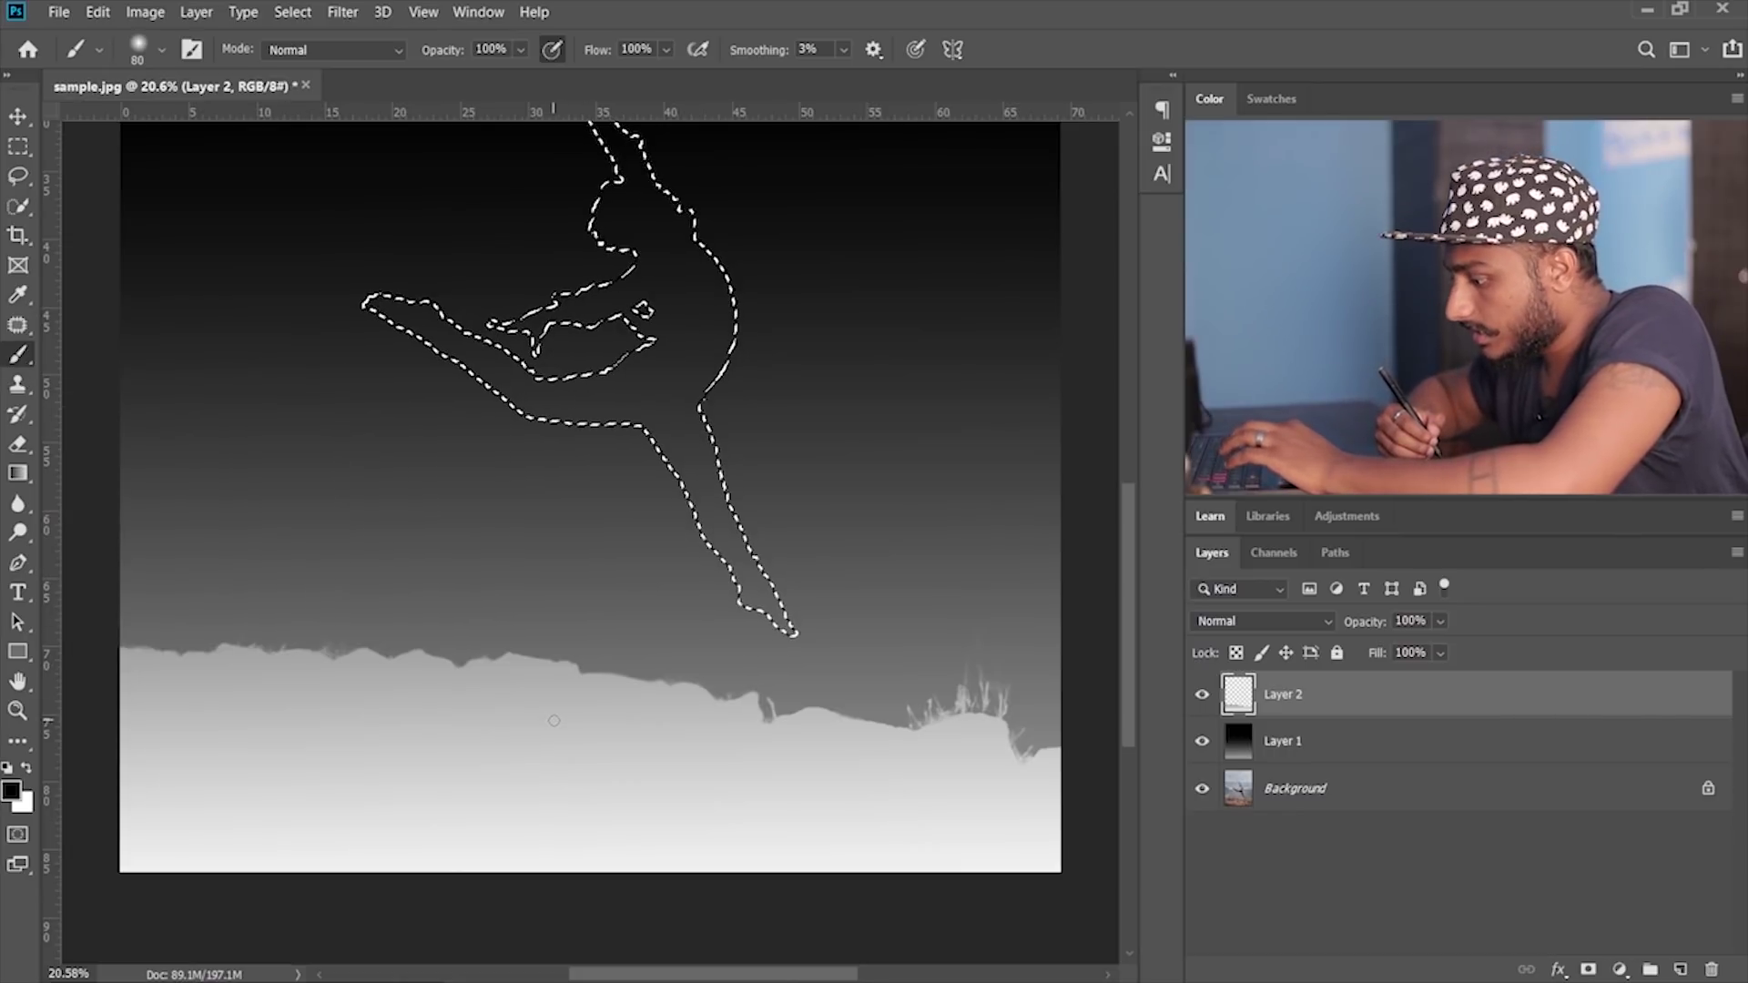
key("alt")
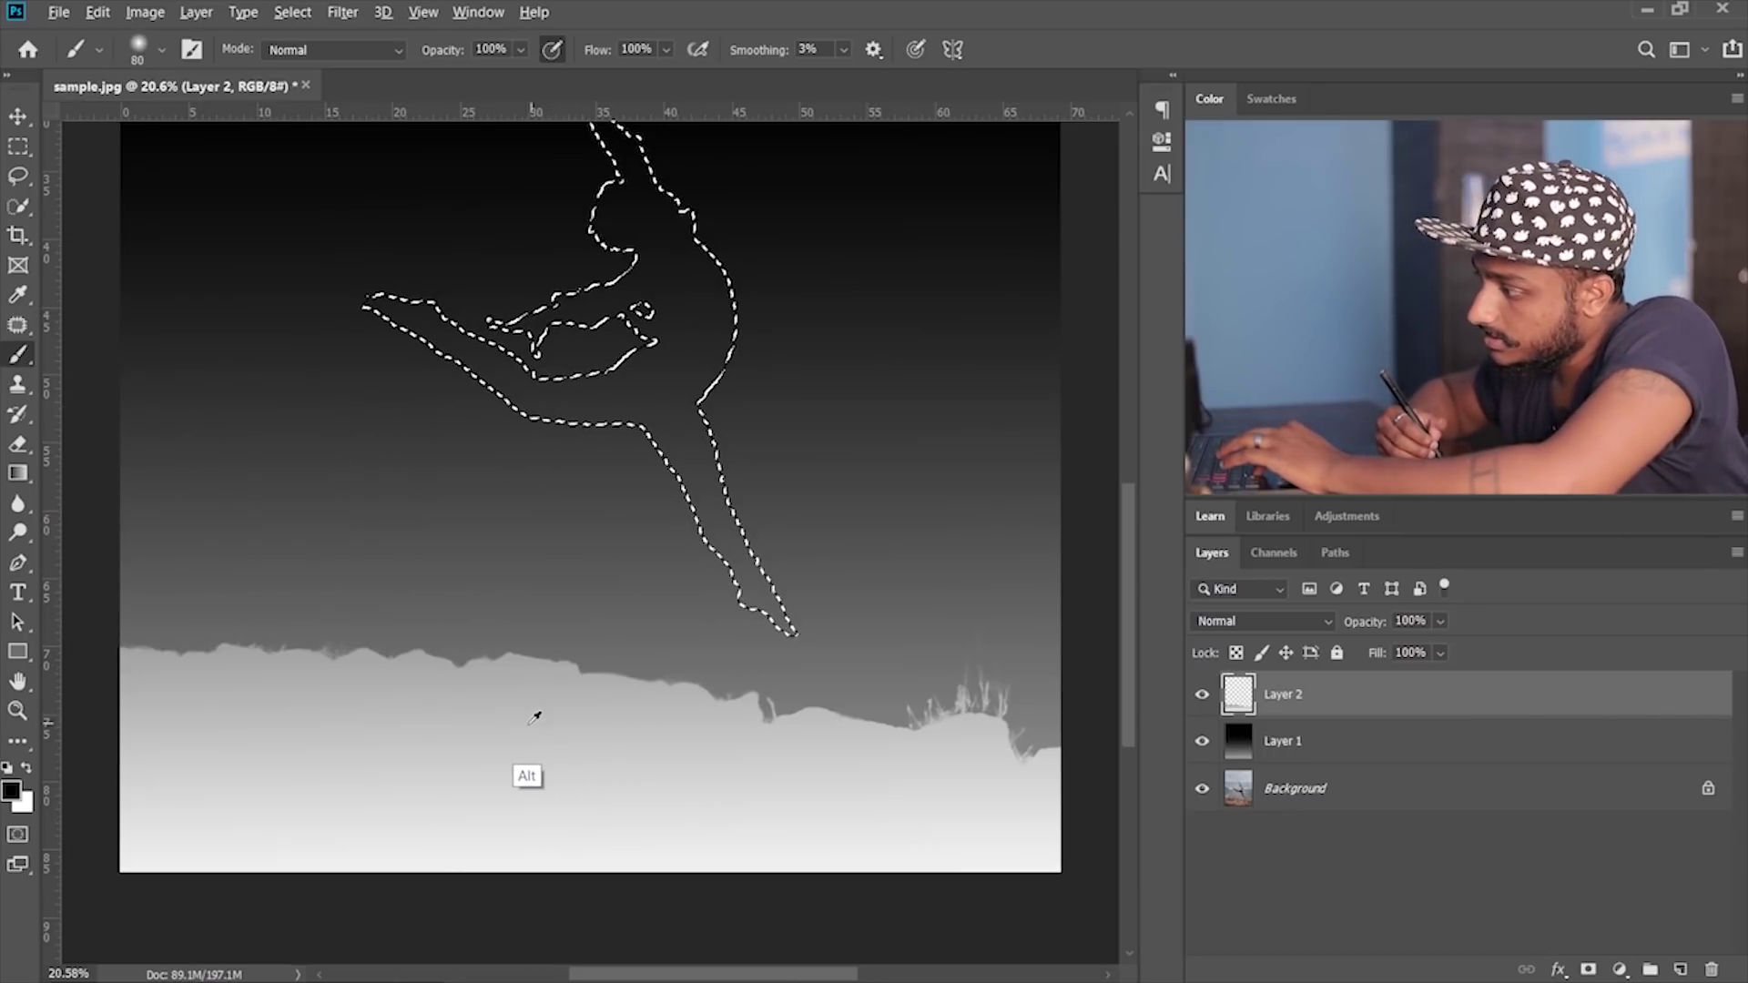
left_click_drag(548, 718, 624, 736)
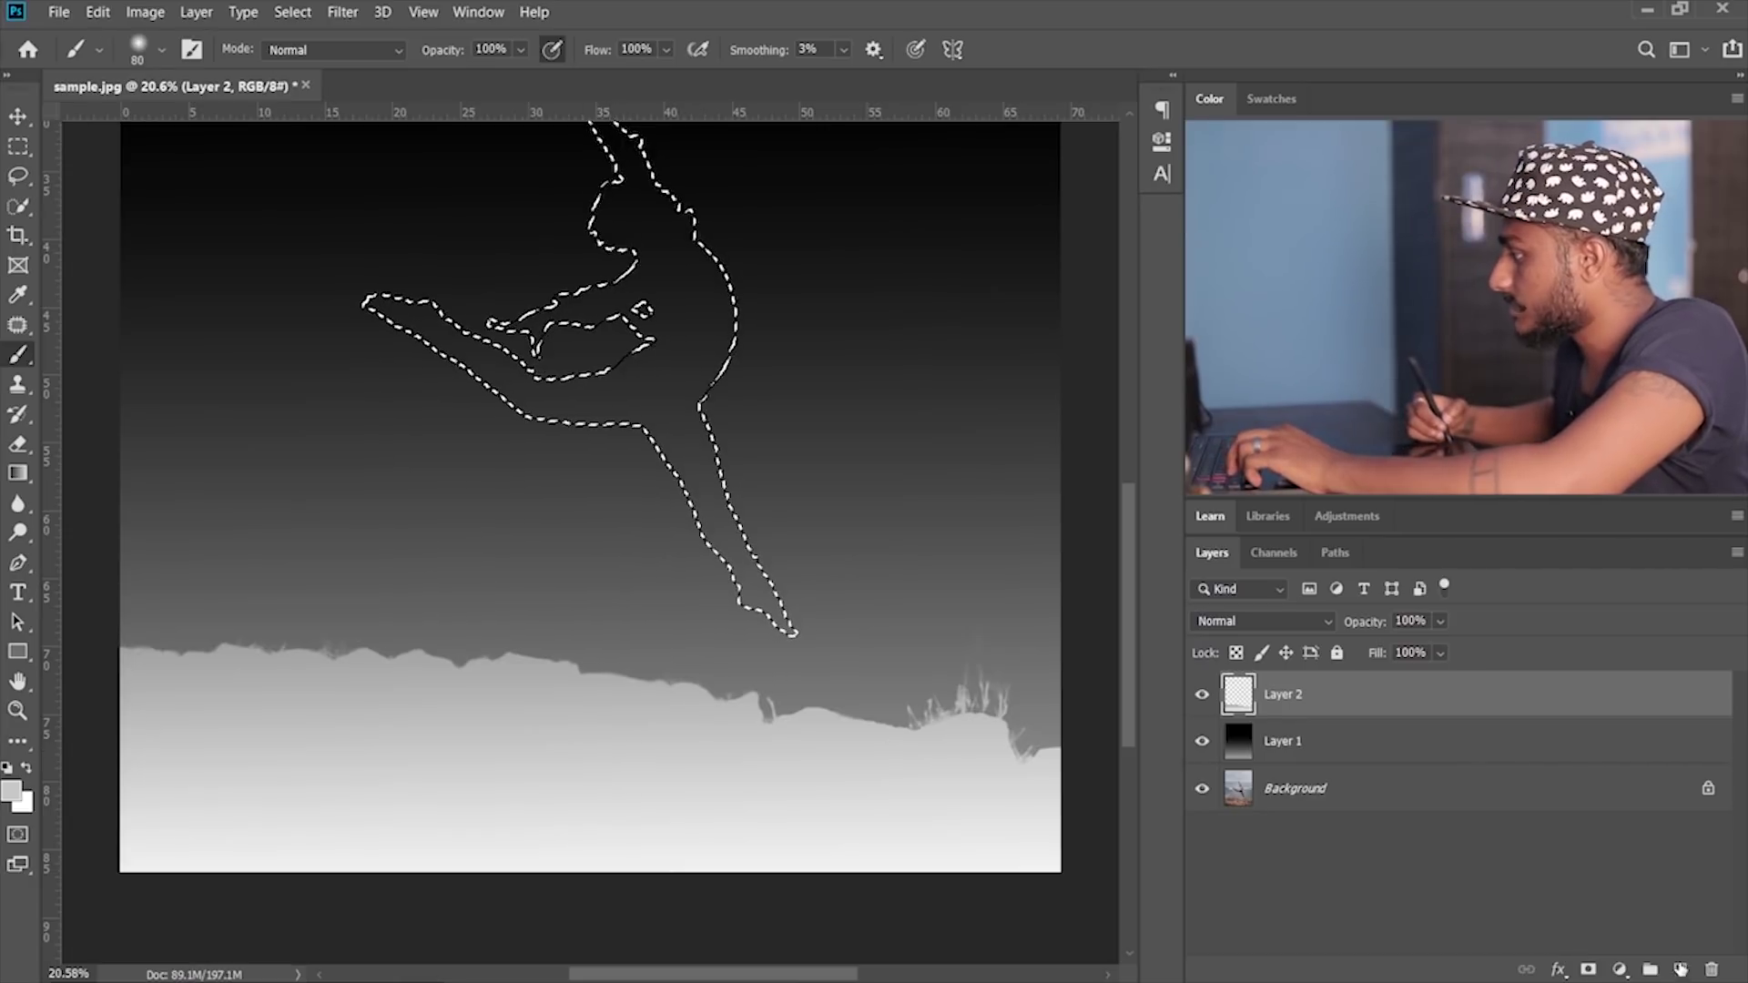
- Paint-bucket fill the dancer selection with light gray on new Layer 3, then deselect
left_click(1680, 971)
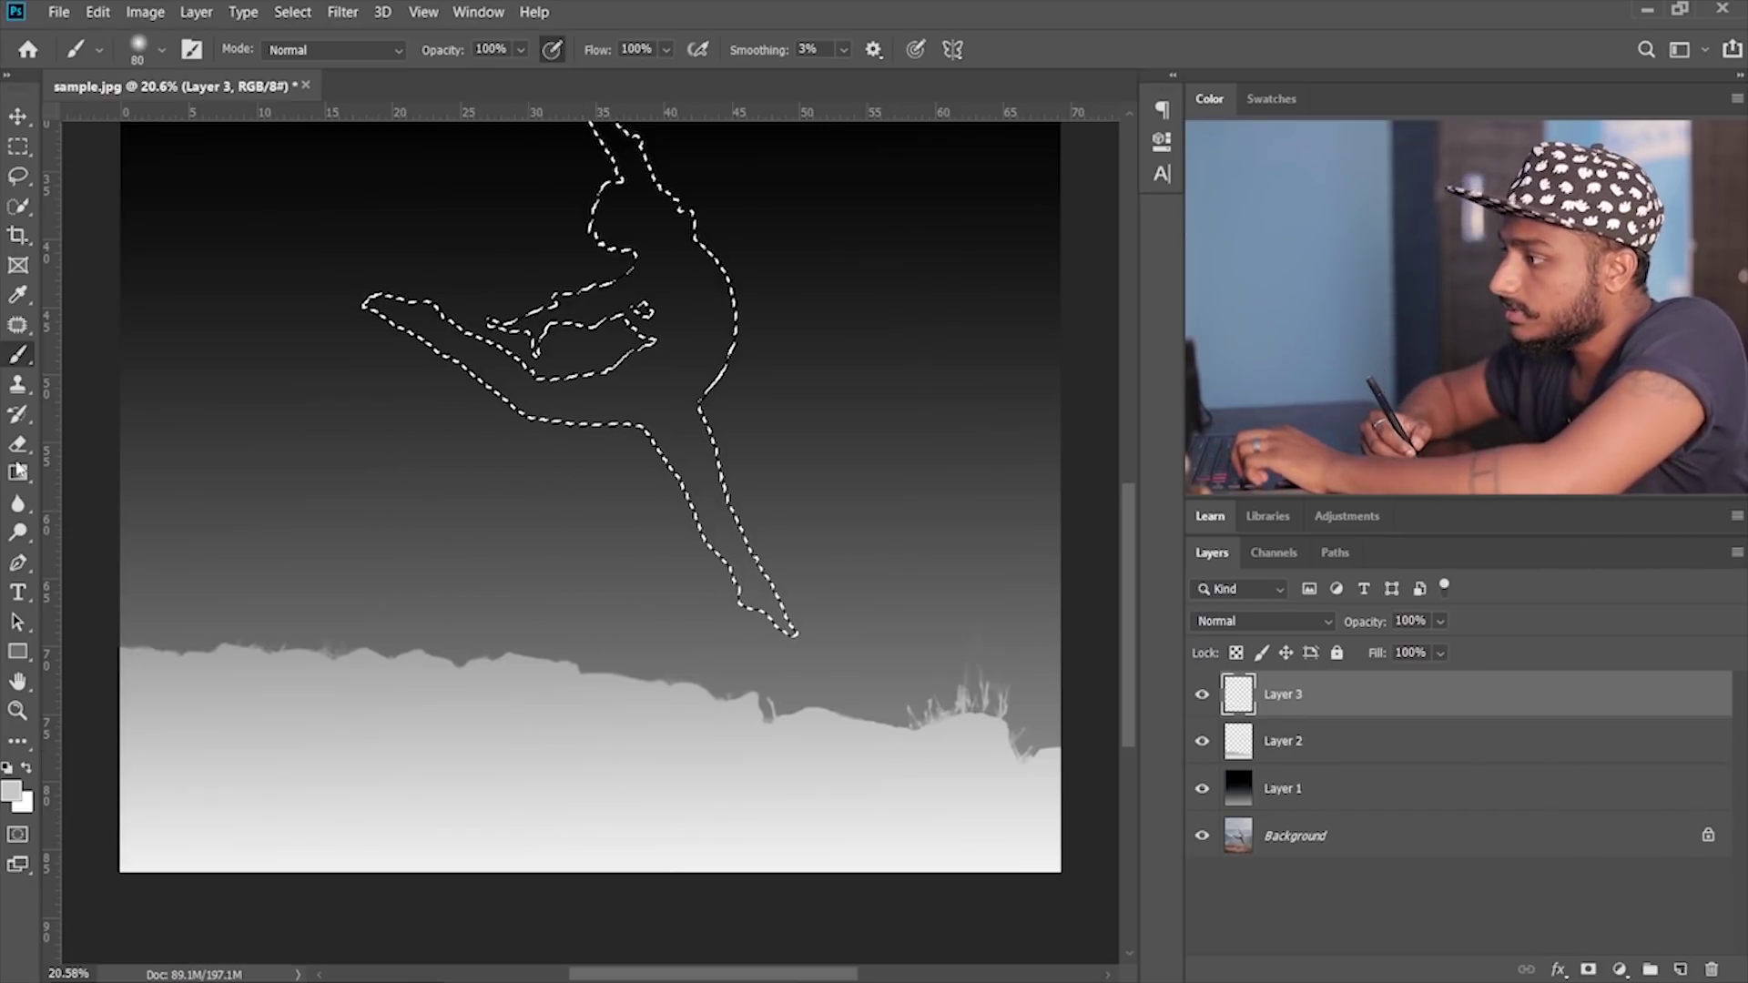
right_click(19, 473)
left_click(105, 493)
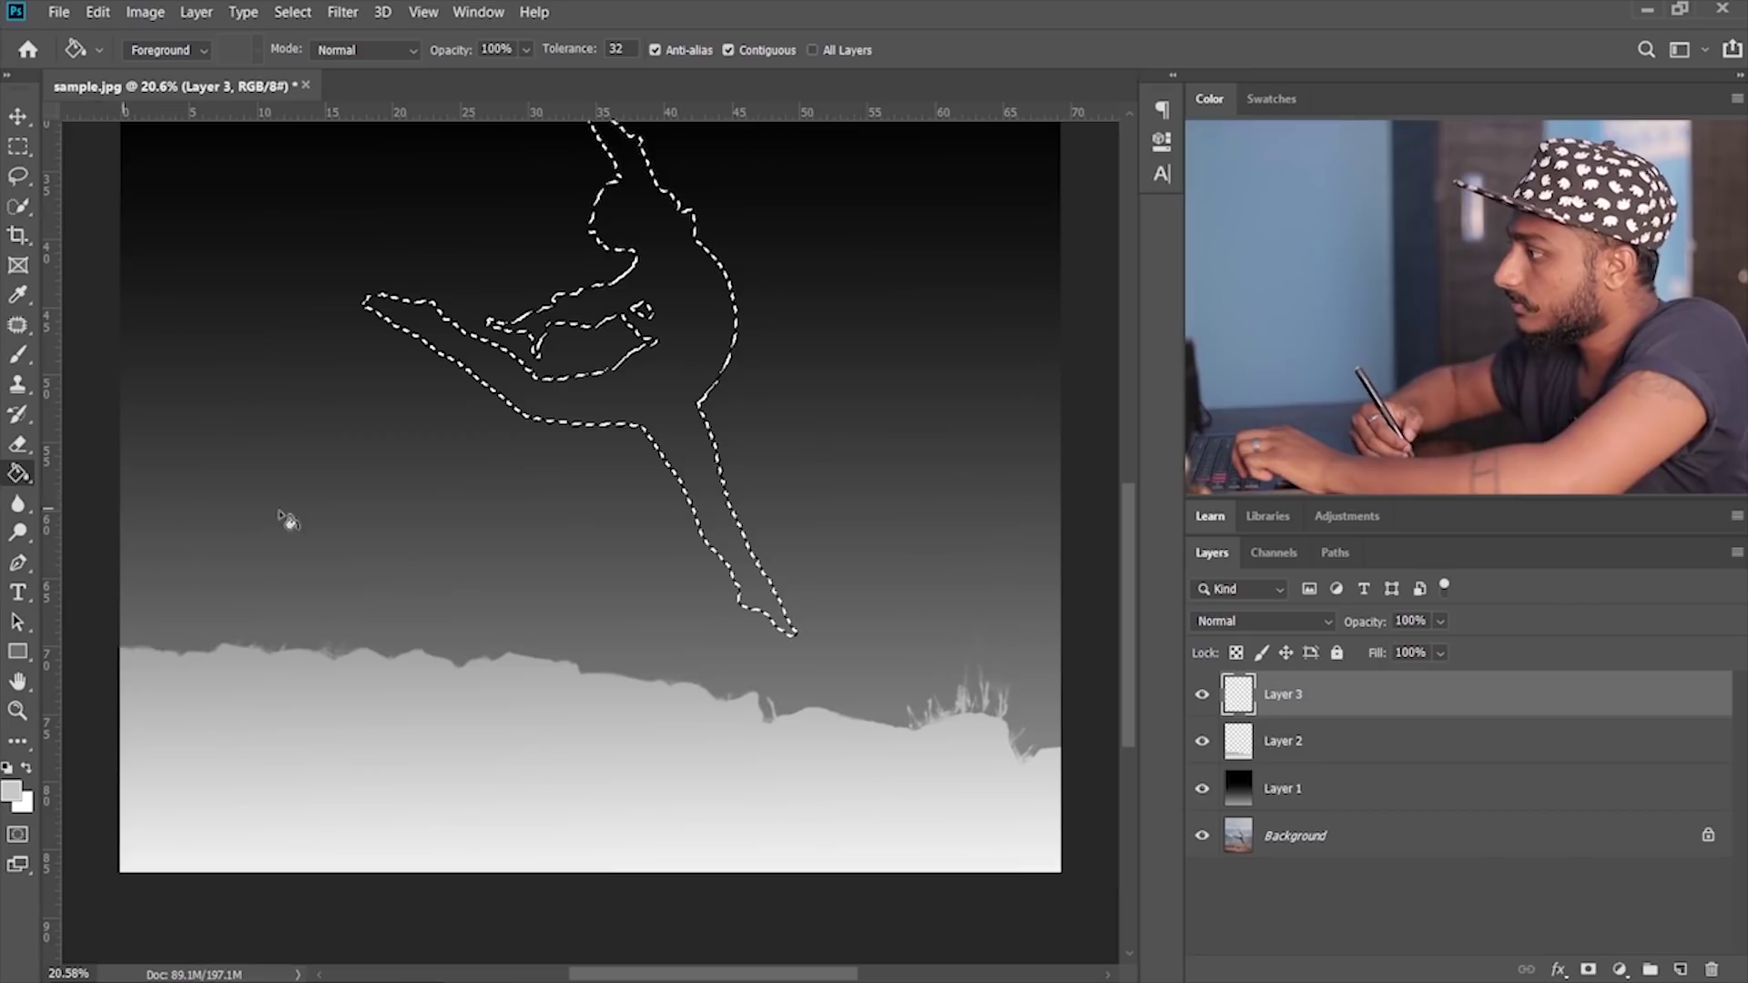
left_click(701, 326)
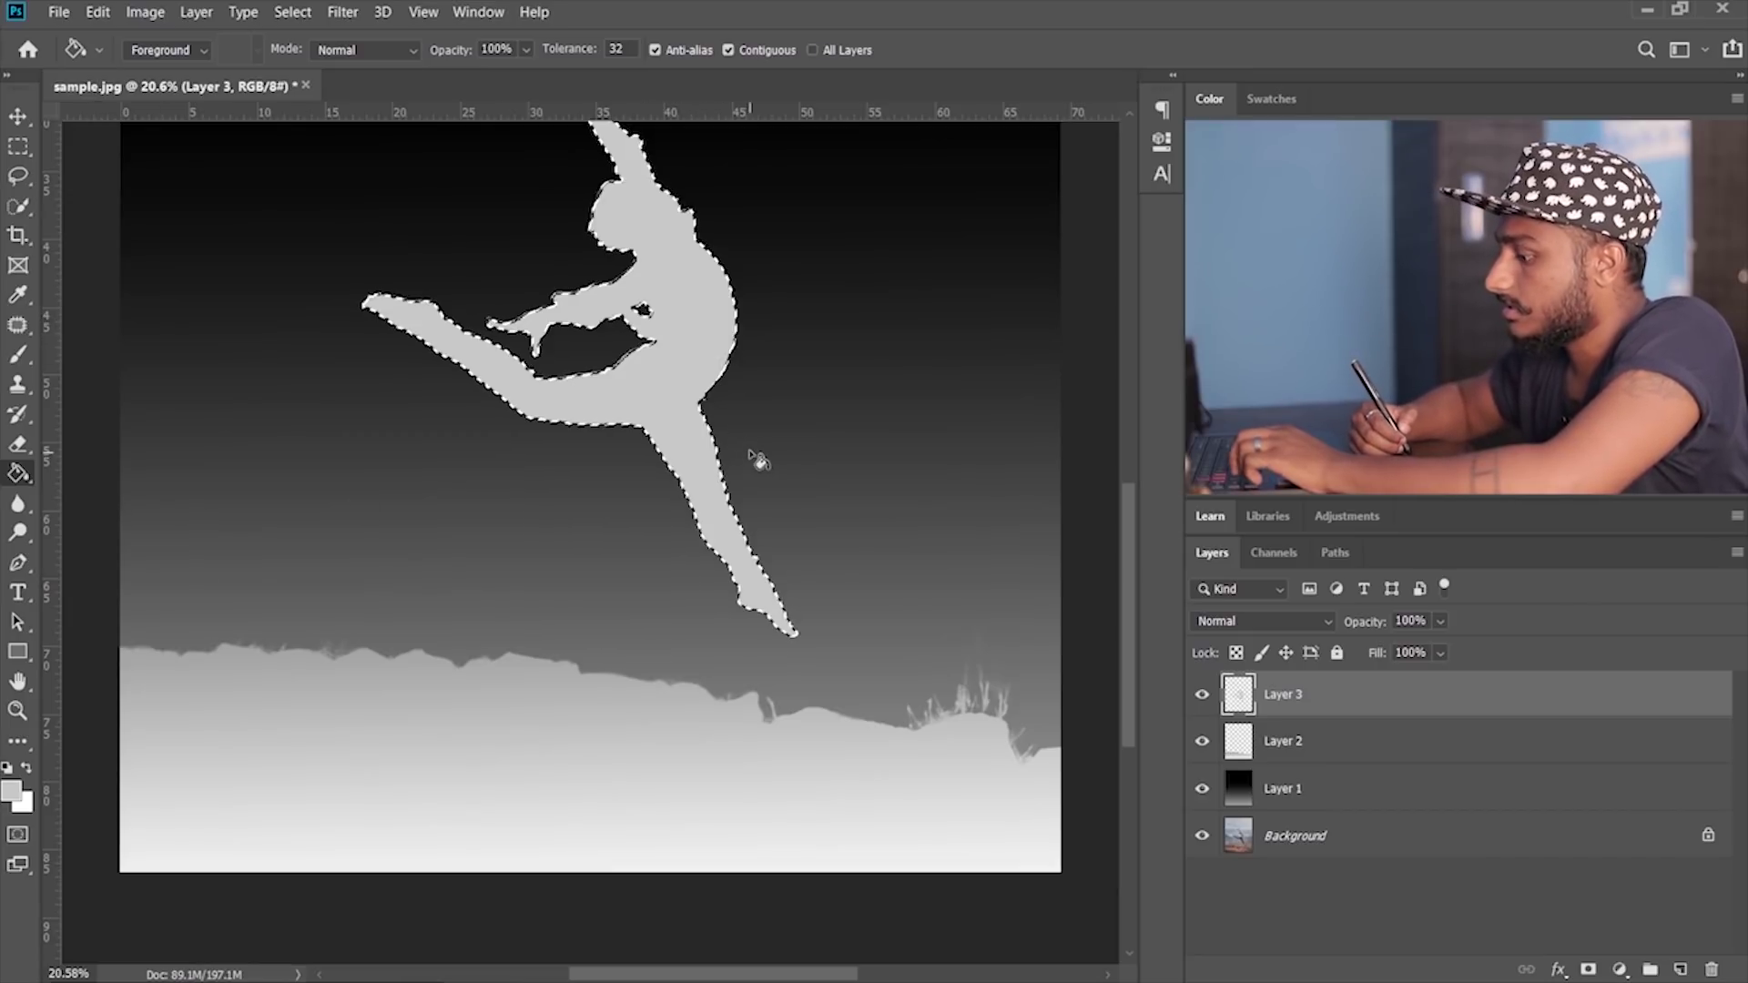
key("ctrl+d")
- Fit the image to the window and toggle Layers 1 and 2 off and on to check, ending on Layer 3
left_click(18, 710)
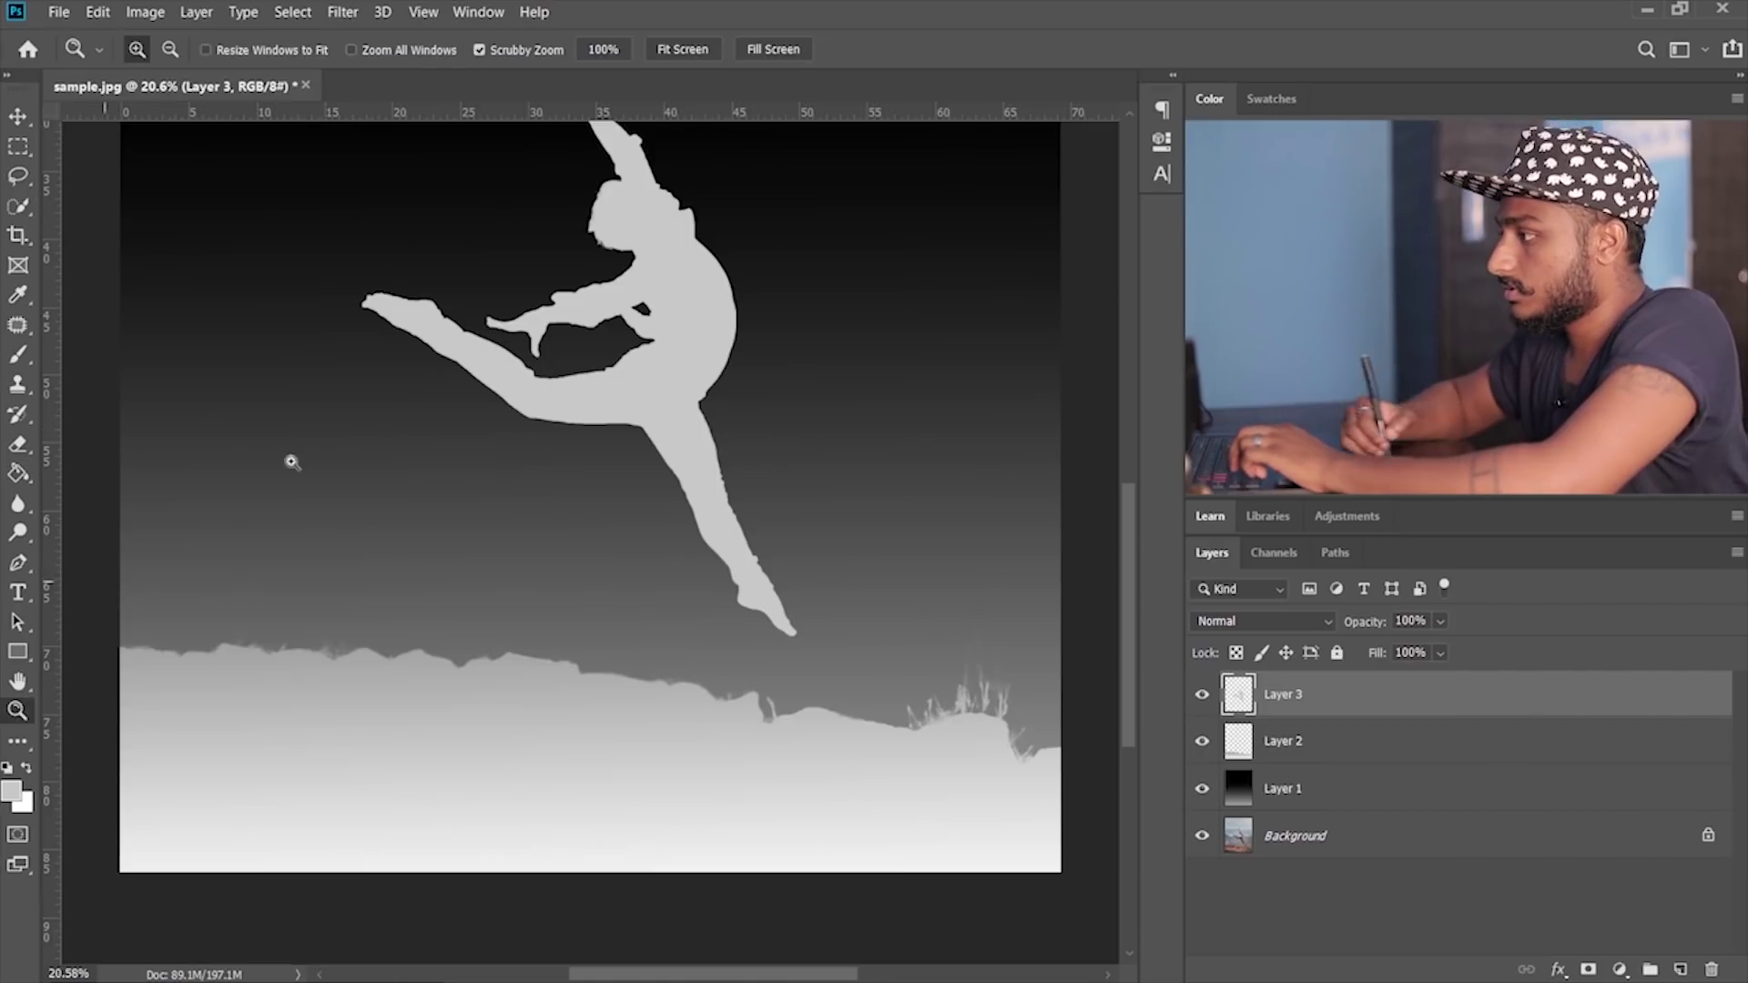
left_click(699, 53)
left_click(1203, 742)
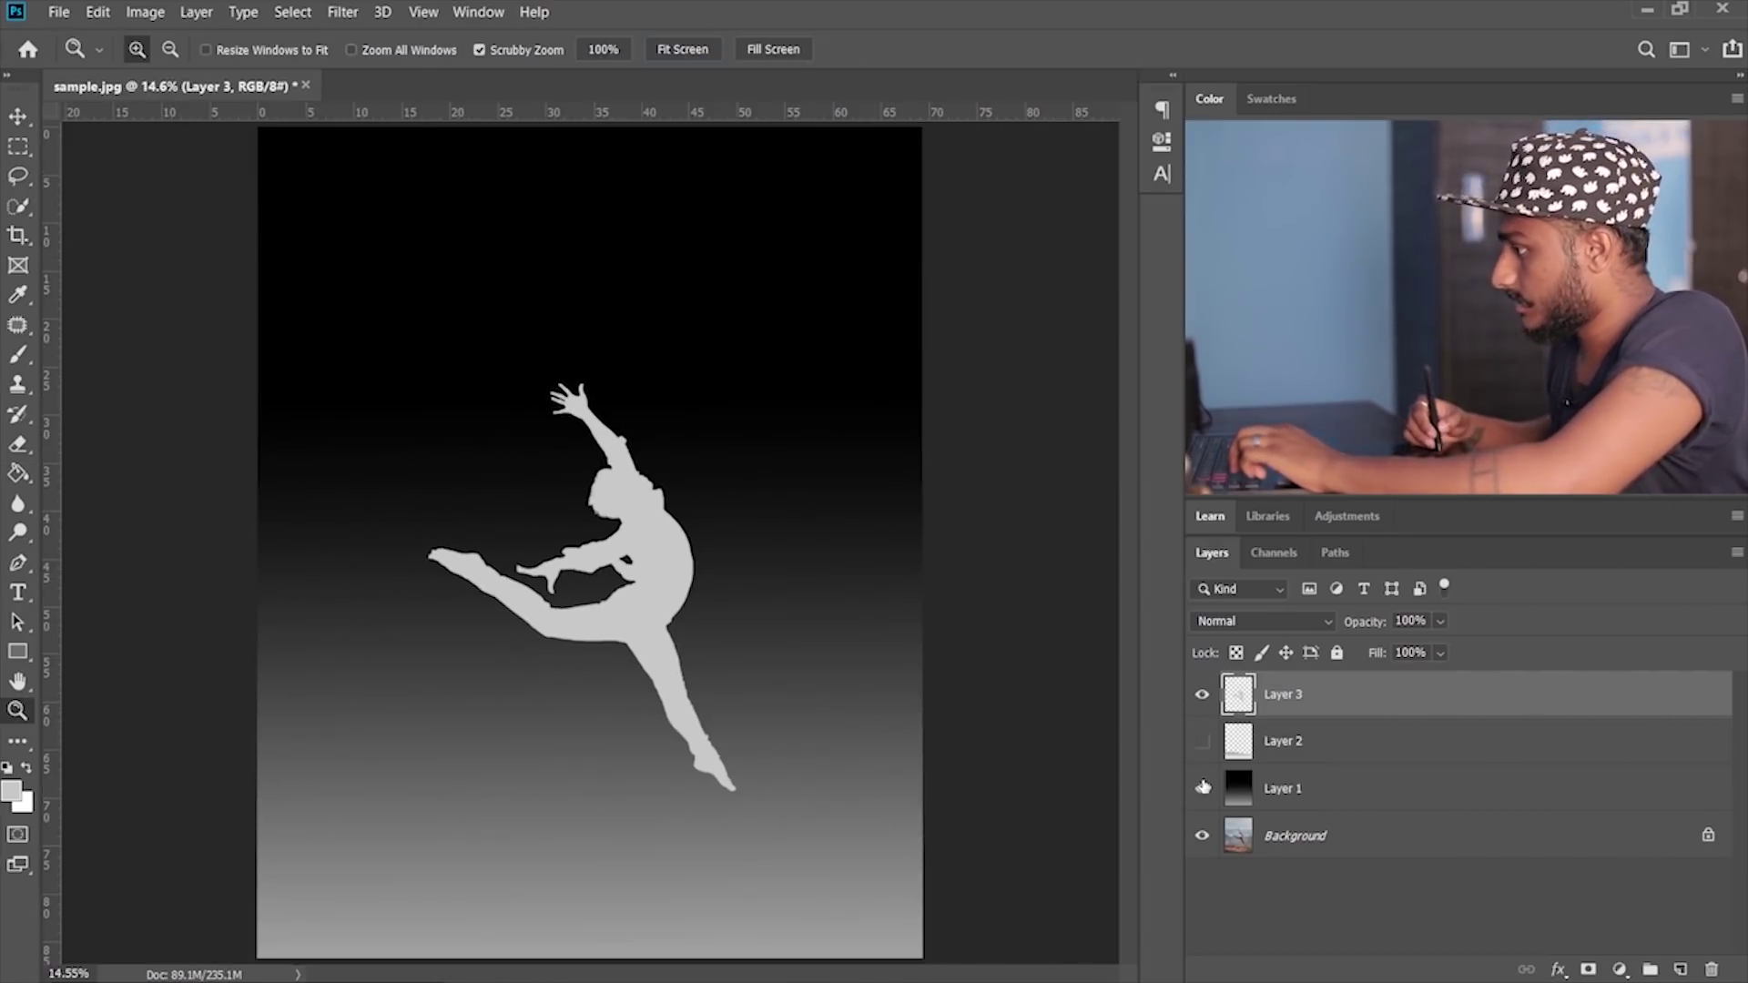
left_click(1203, 789)
left_click(1202, 788)
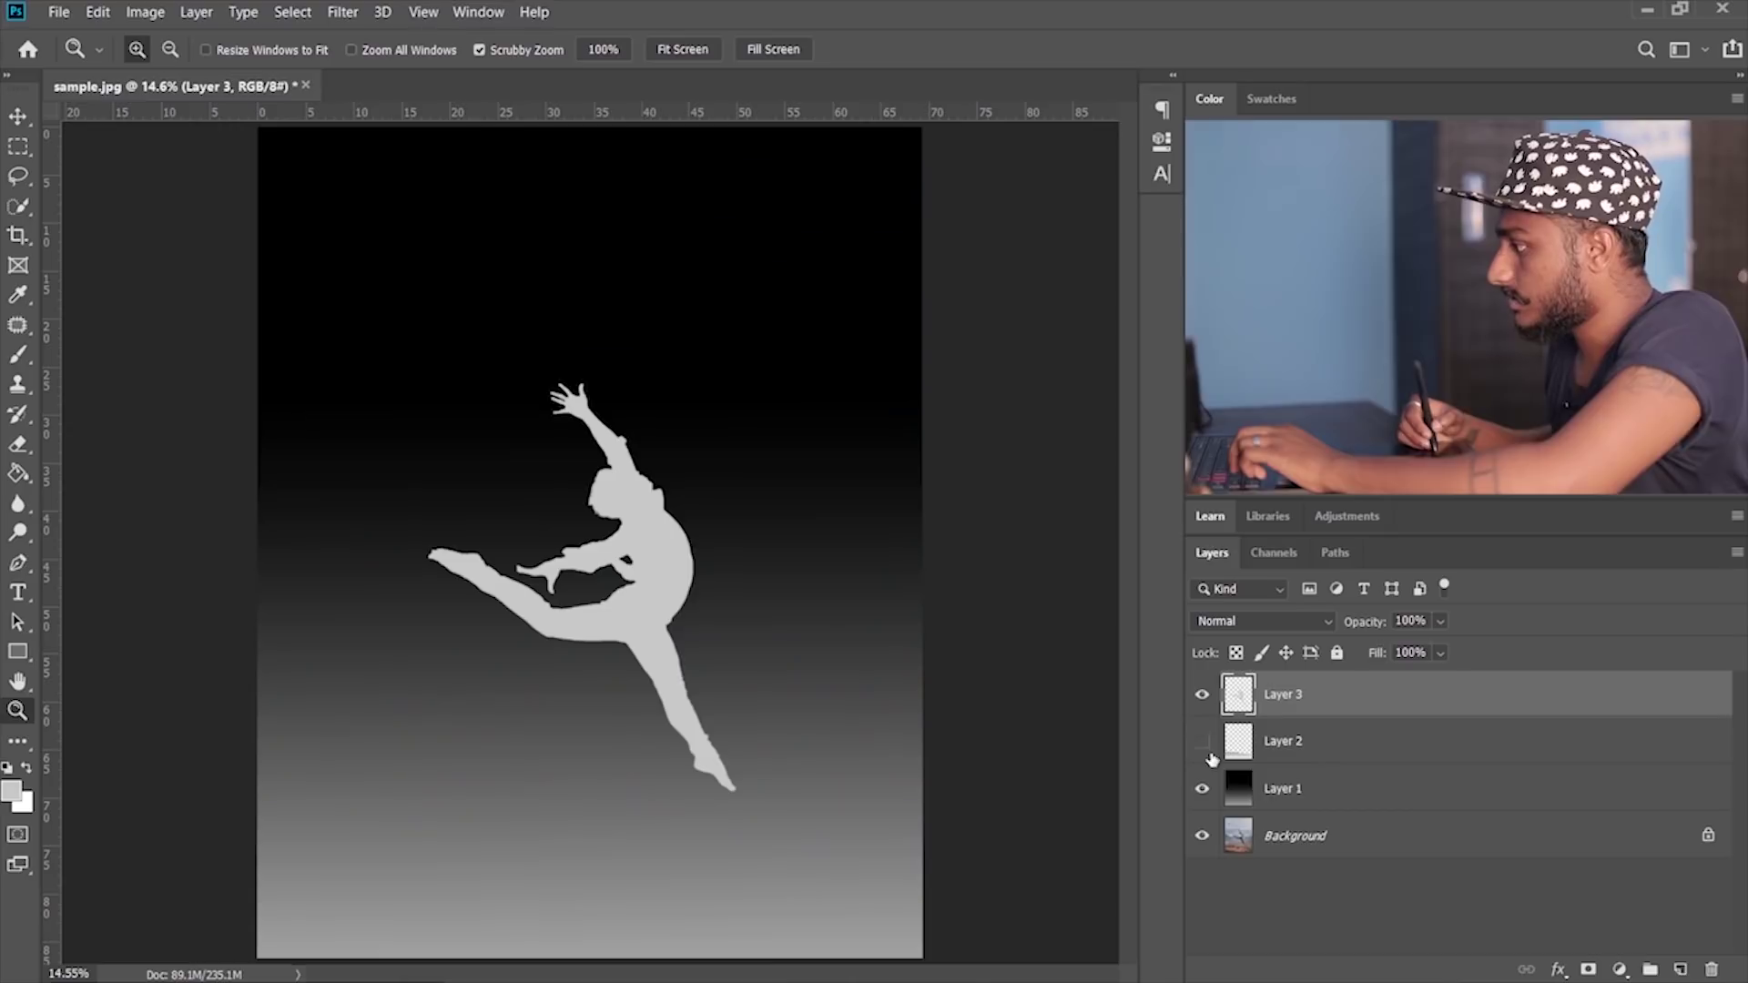
left_click(1203, 742)
left_click(1388, 752)
left_click(1386, 708)
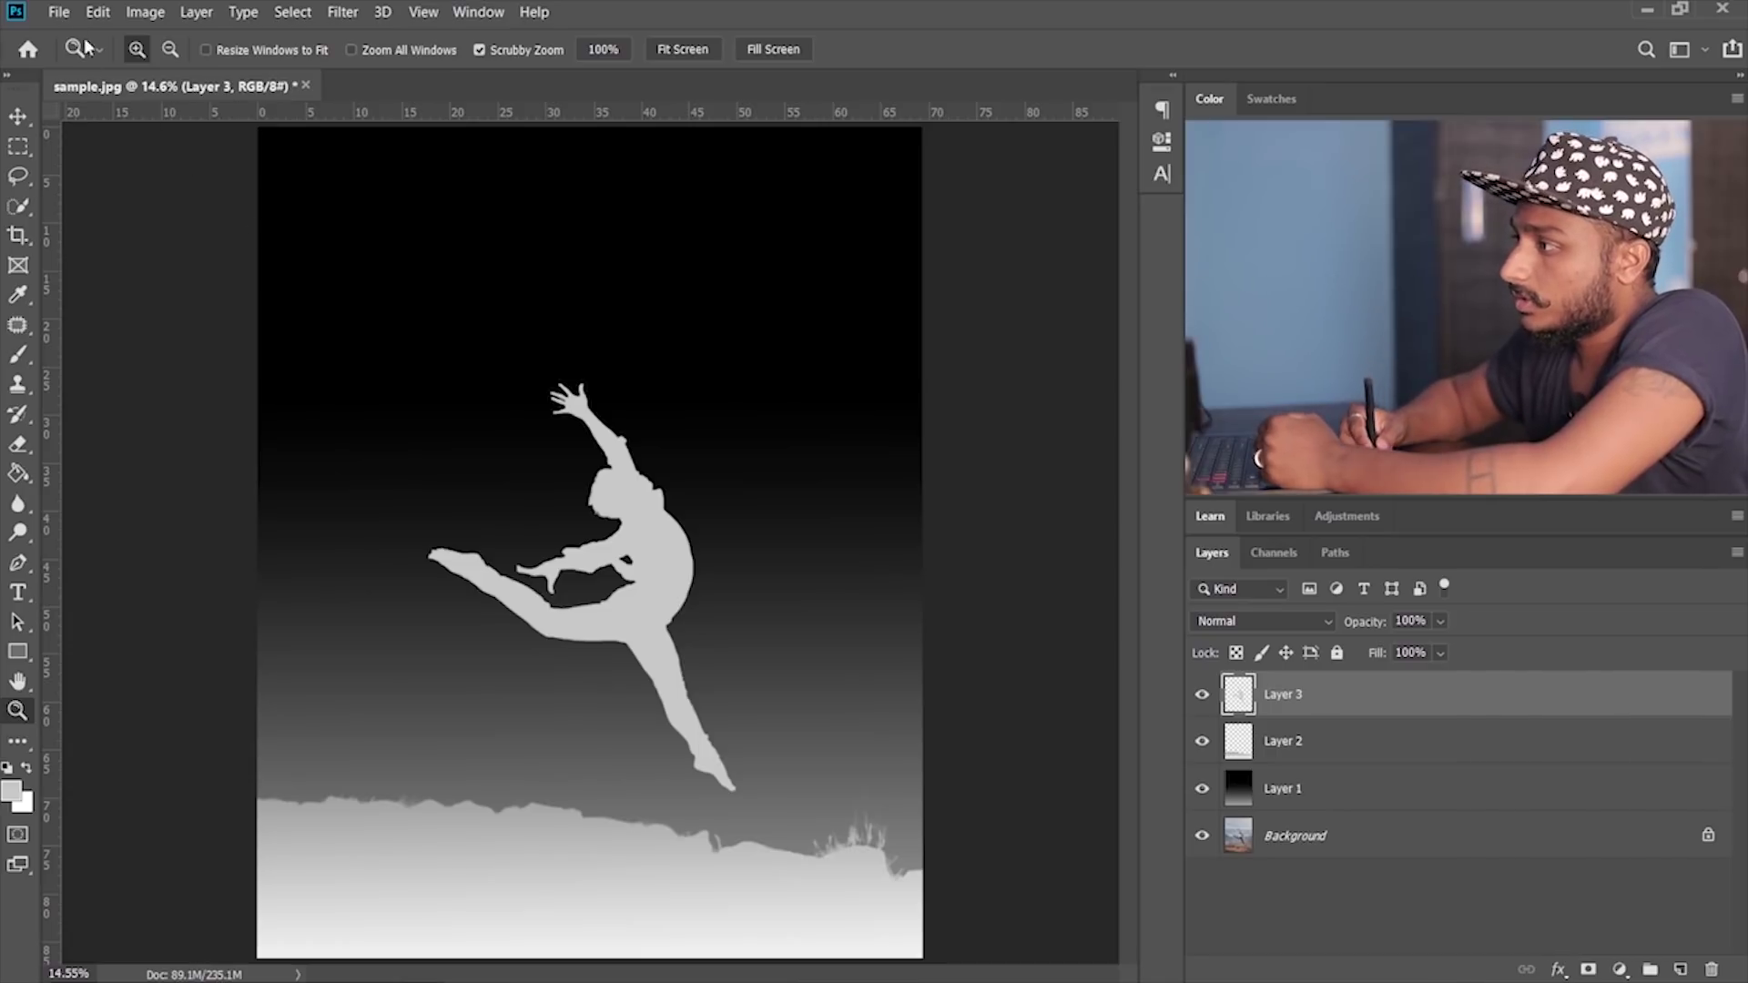
- Export the depth map via File > Export As as JPG 'sample_depth' beside the sample photo
left_click(69, 12)
mouse_move(310, 315)
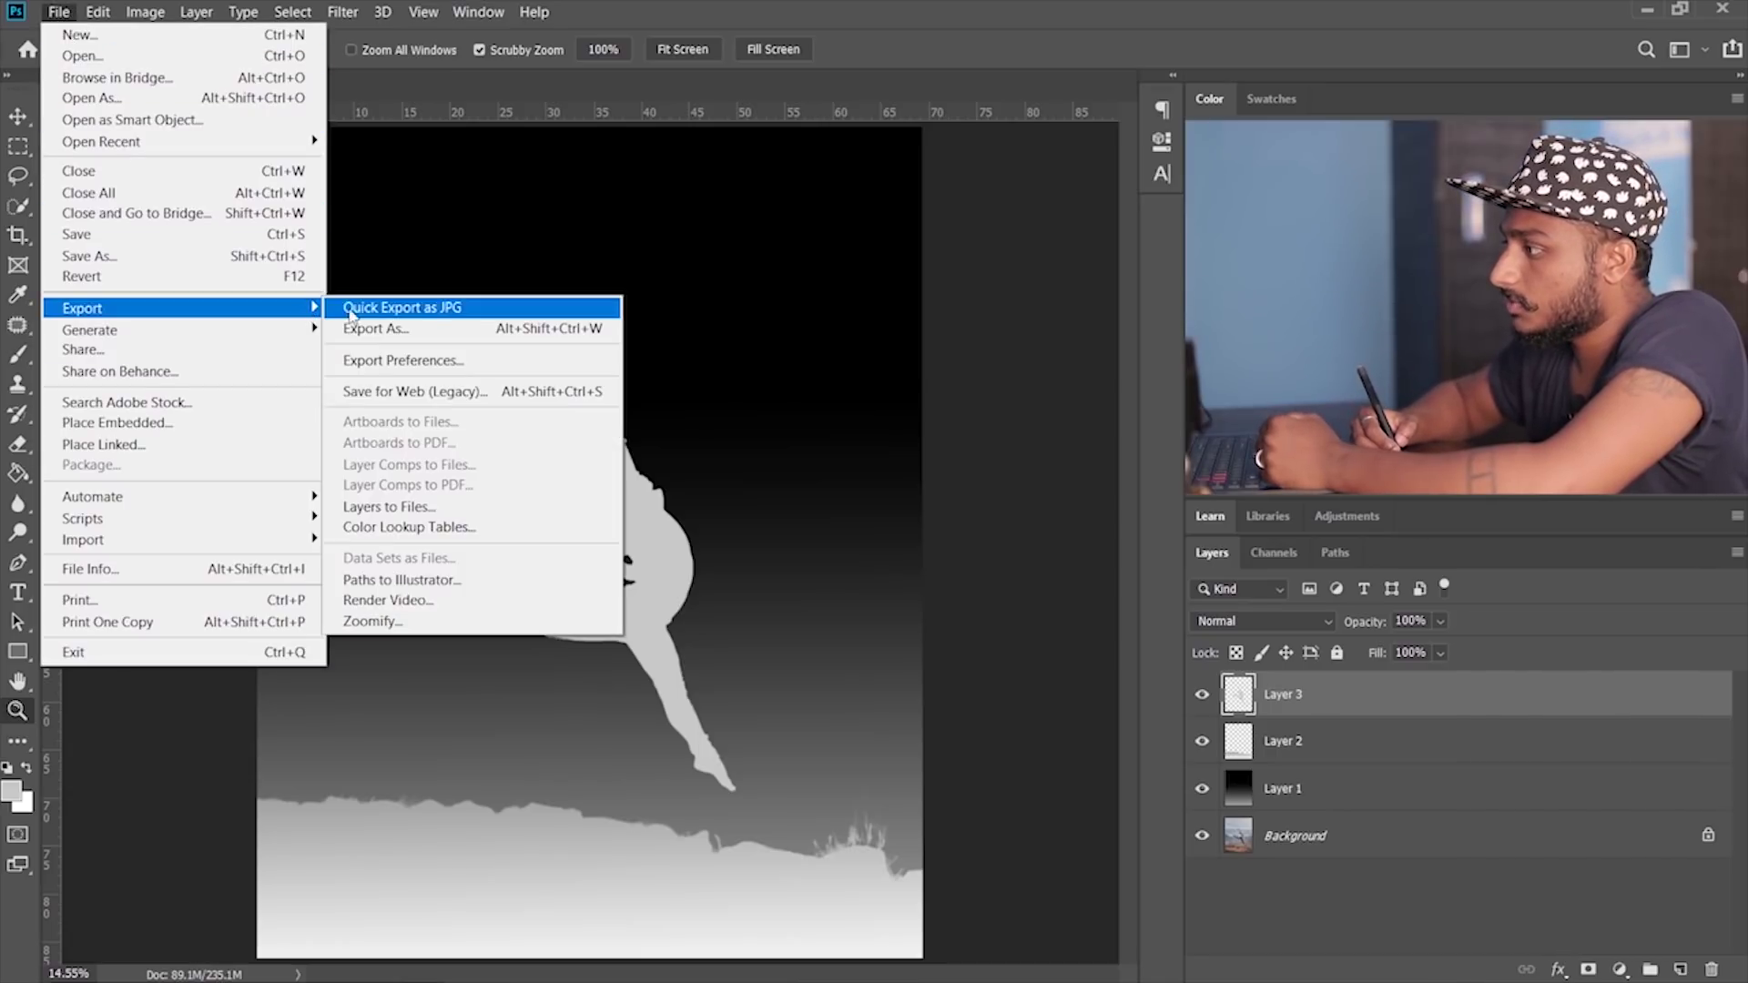
left_click(366, 333)
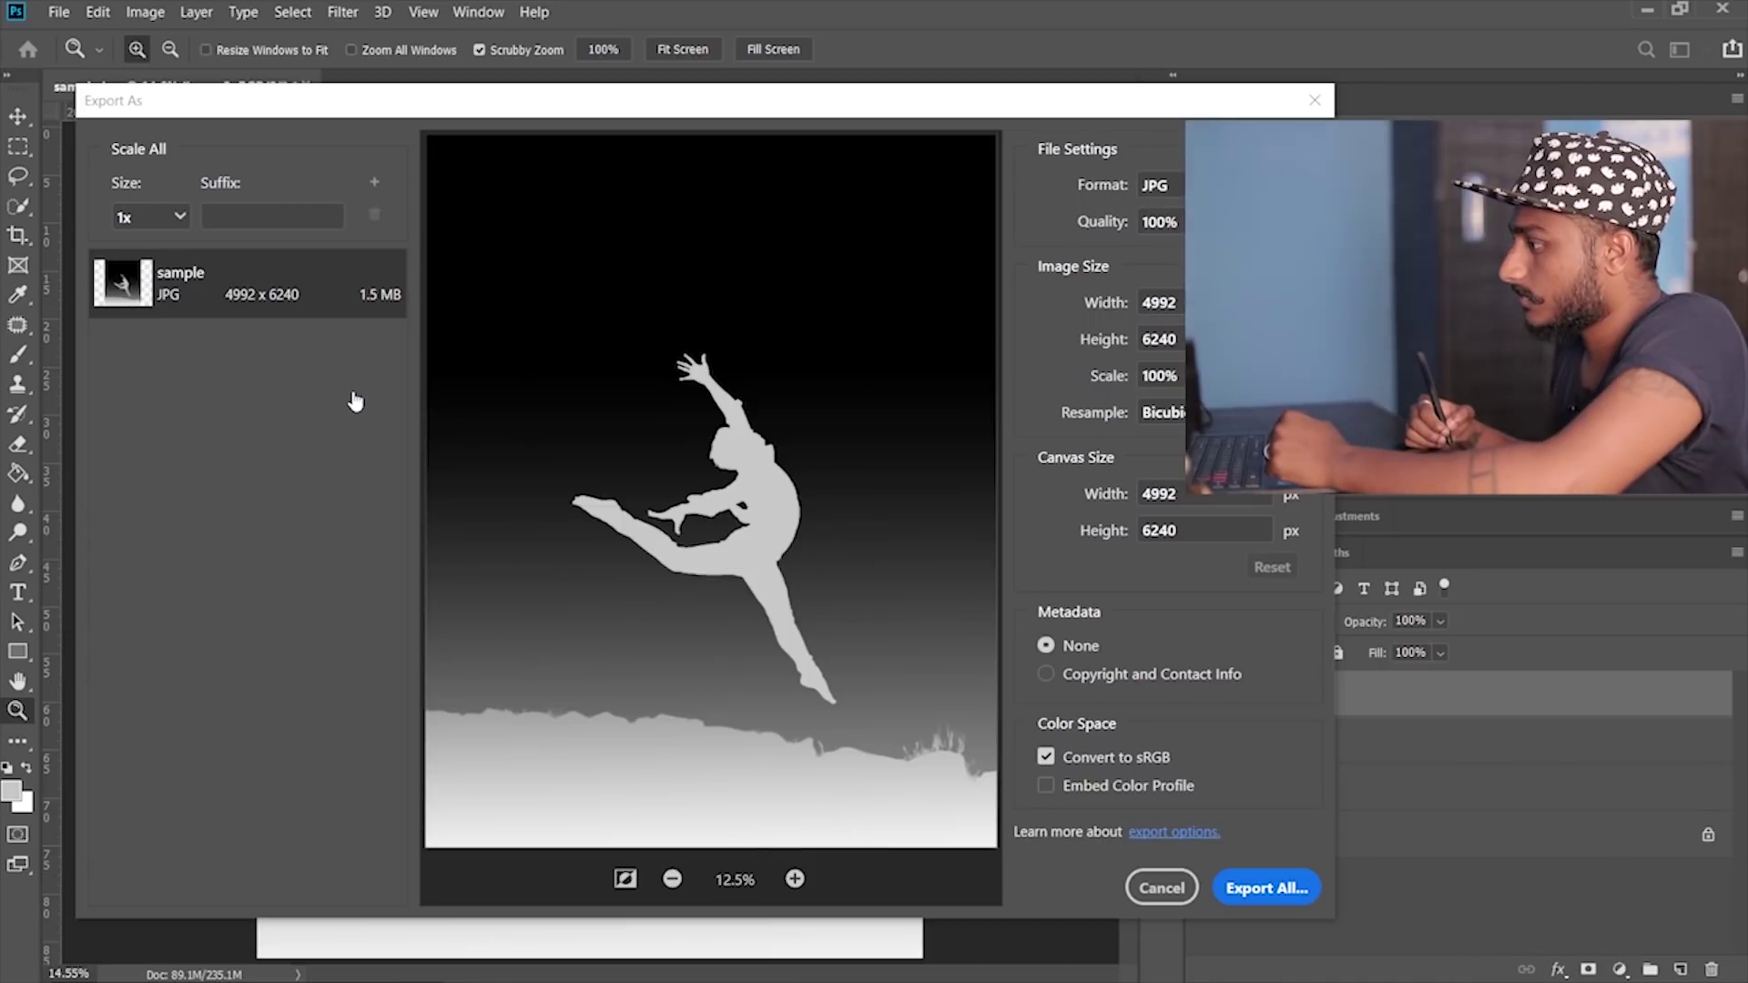
key("Return")
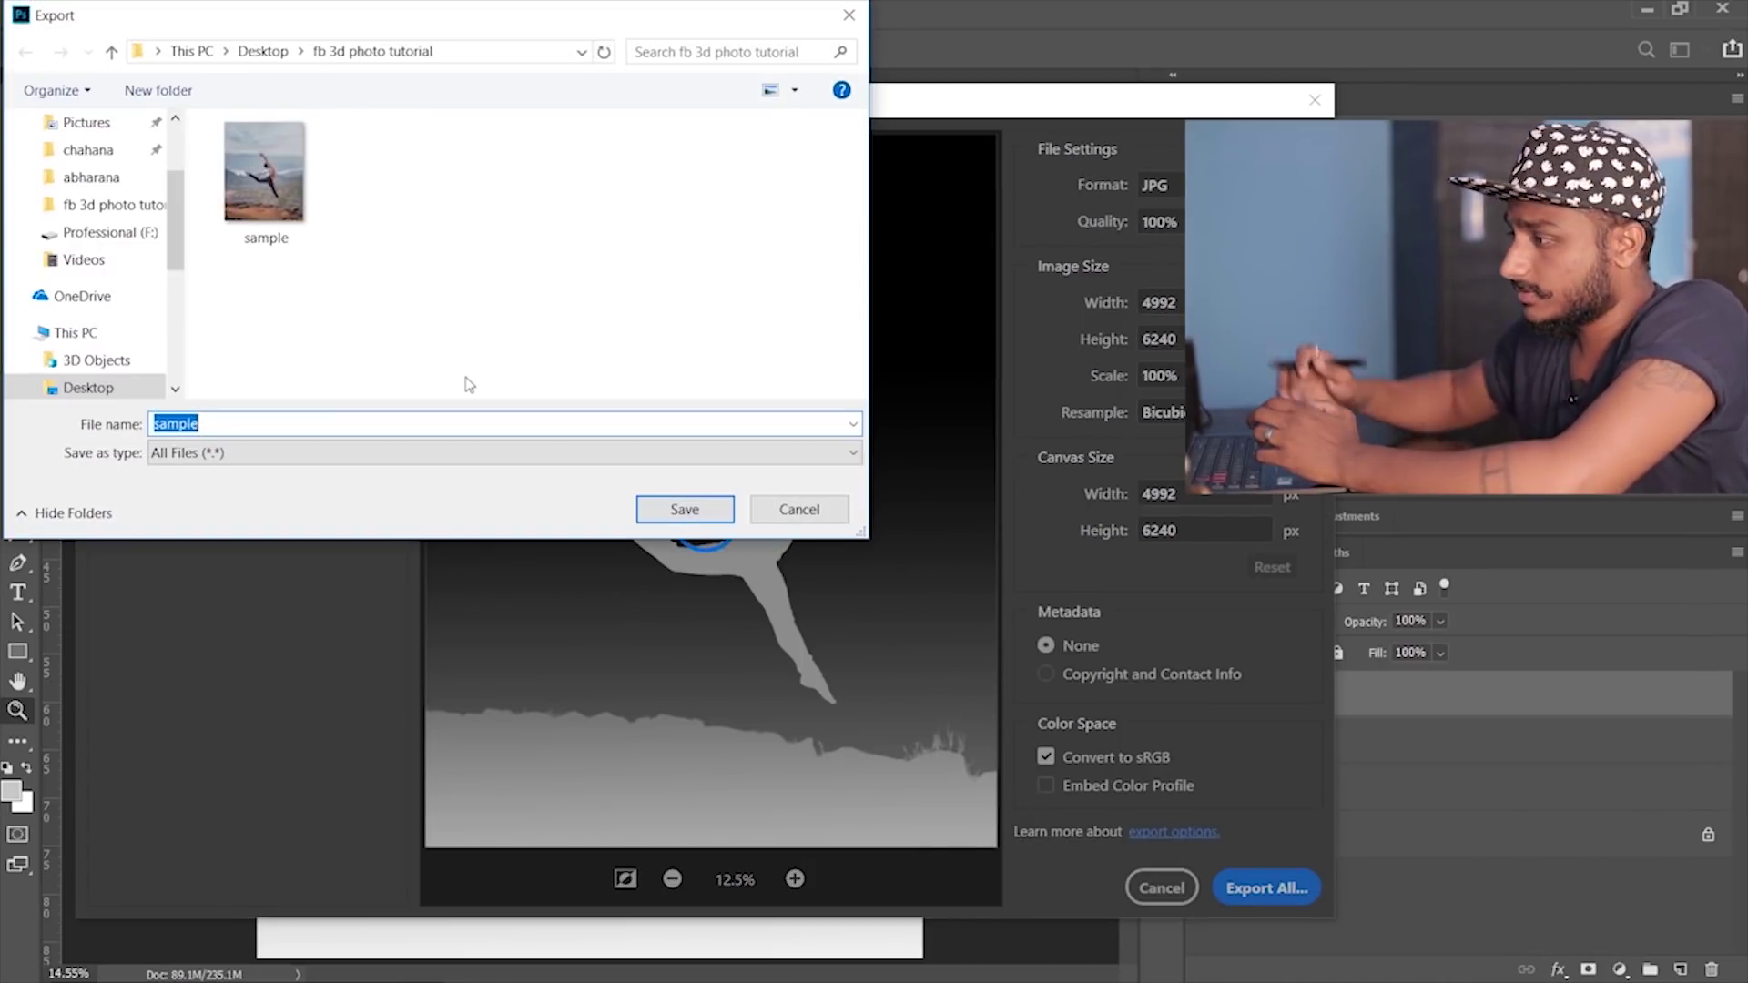
left_click(293, 238)
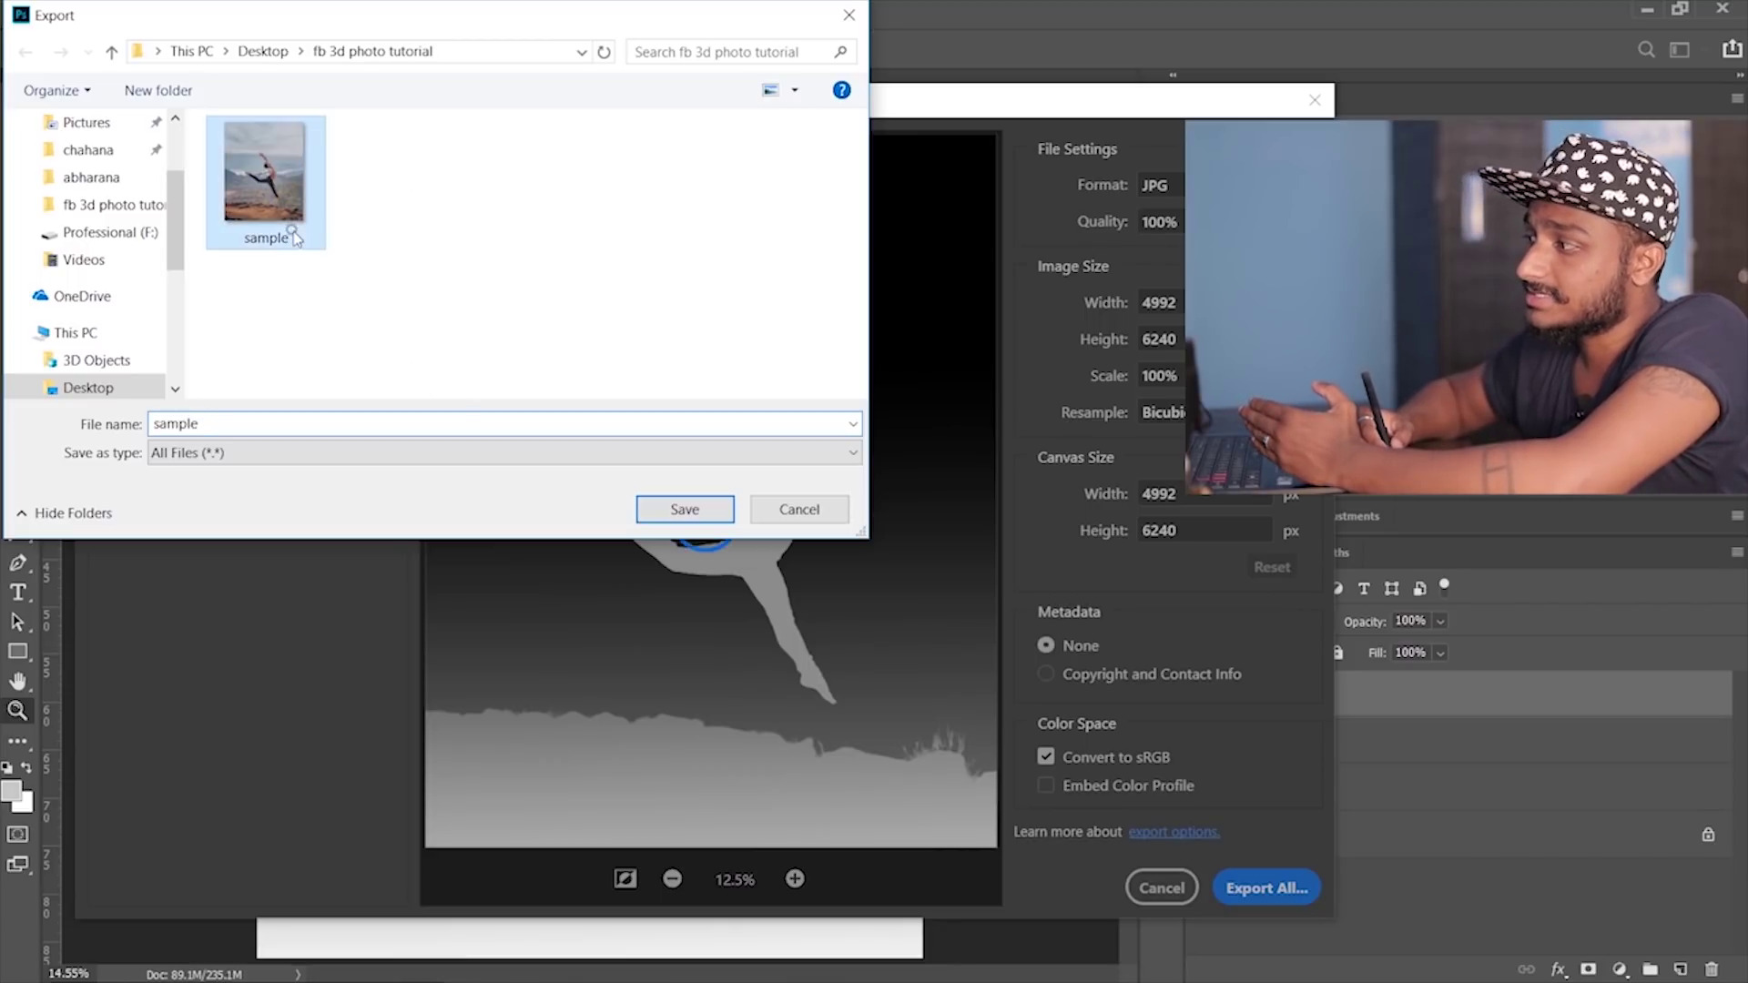
left_click(312, 419)
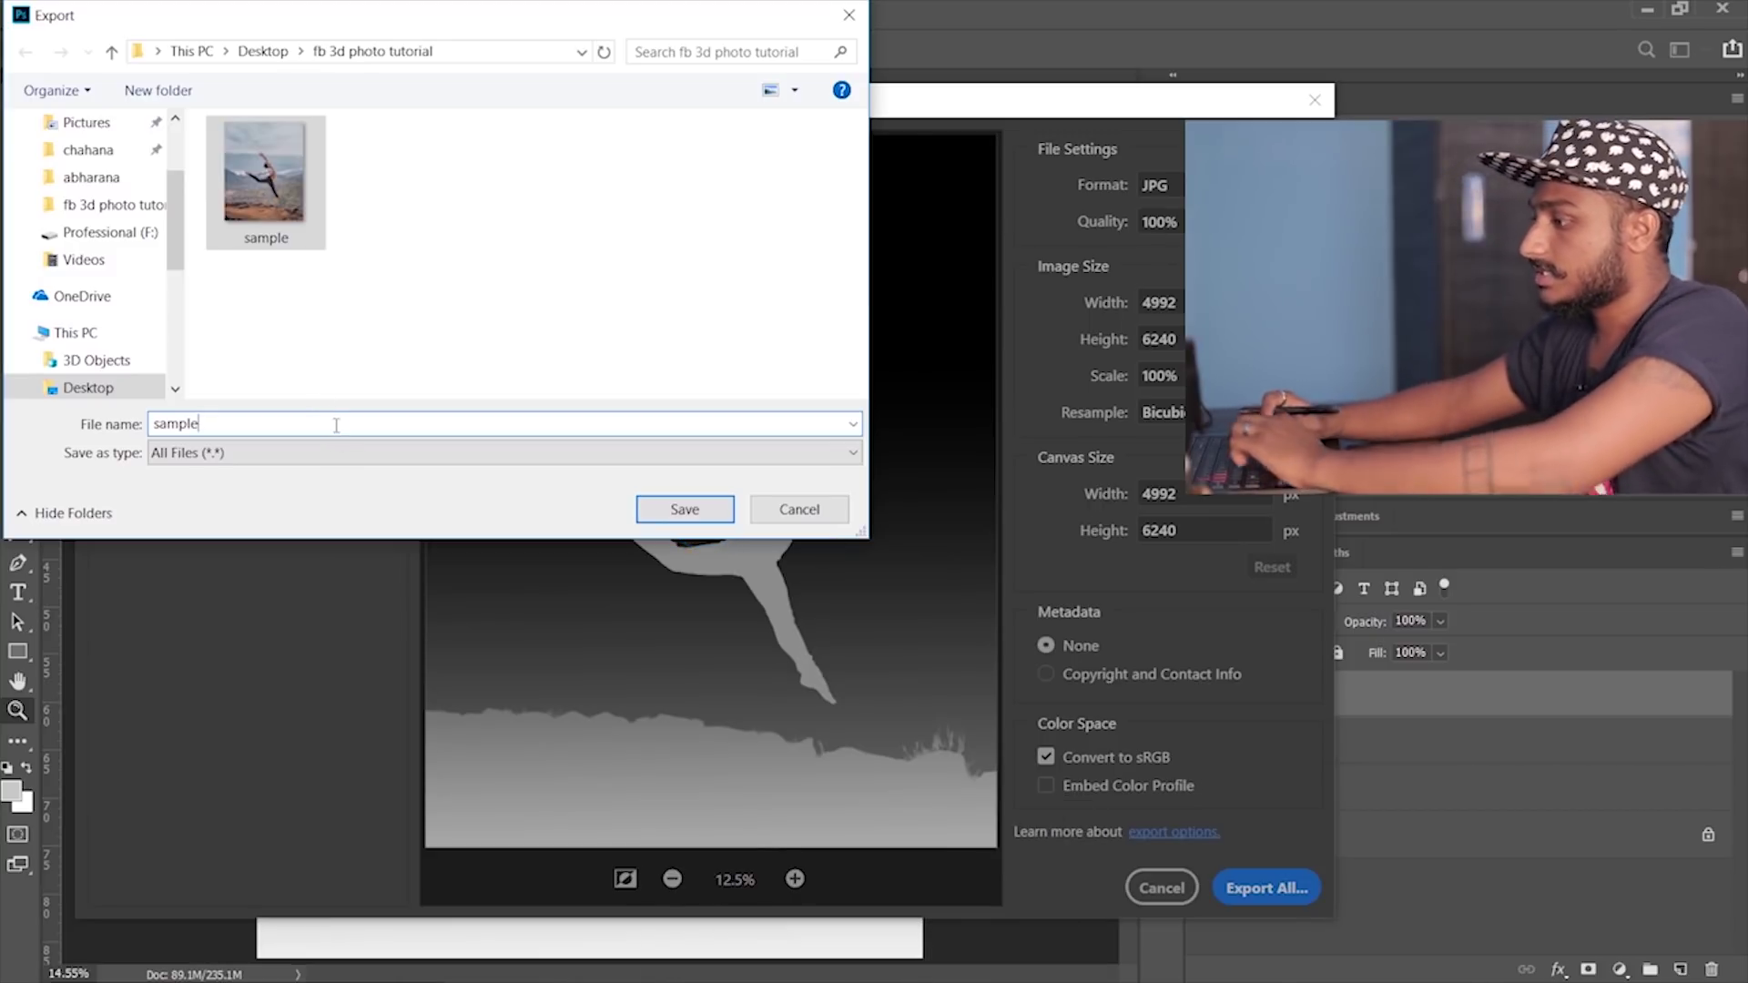
type("_depth")
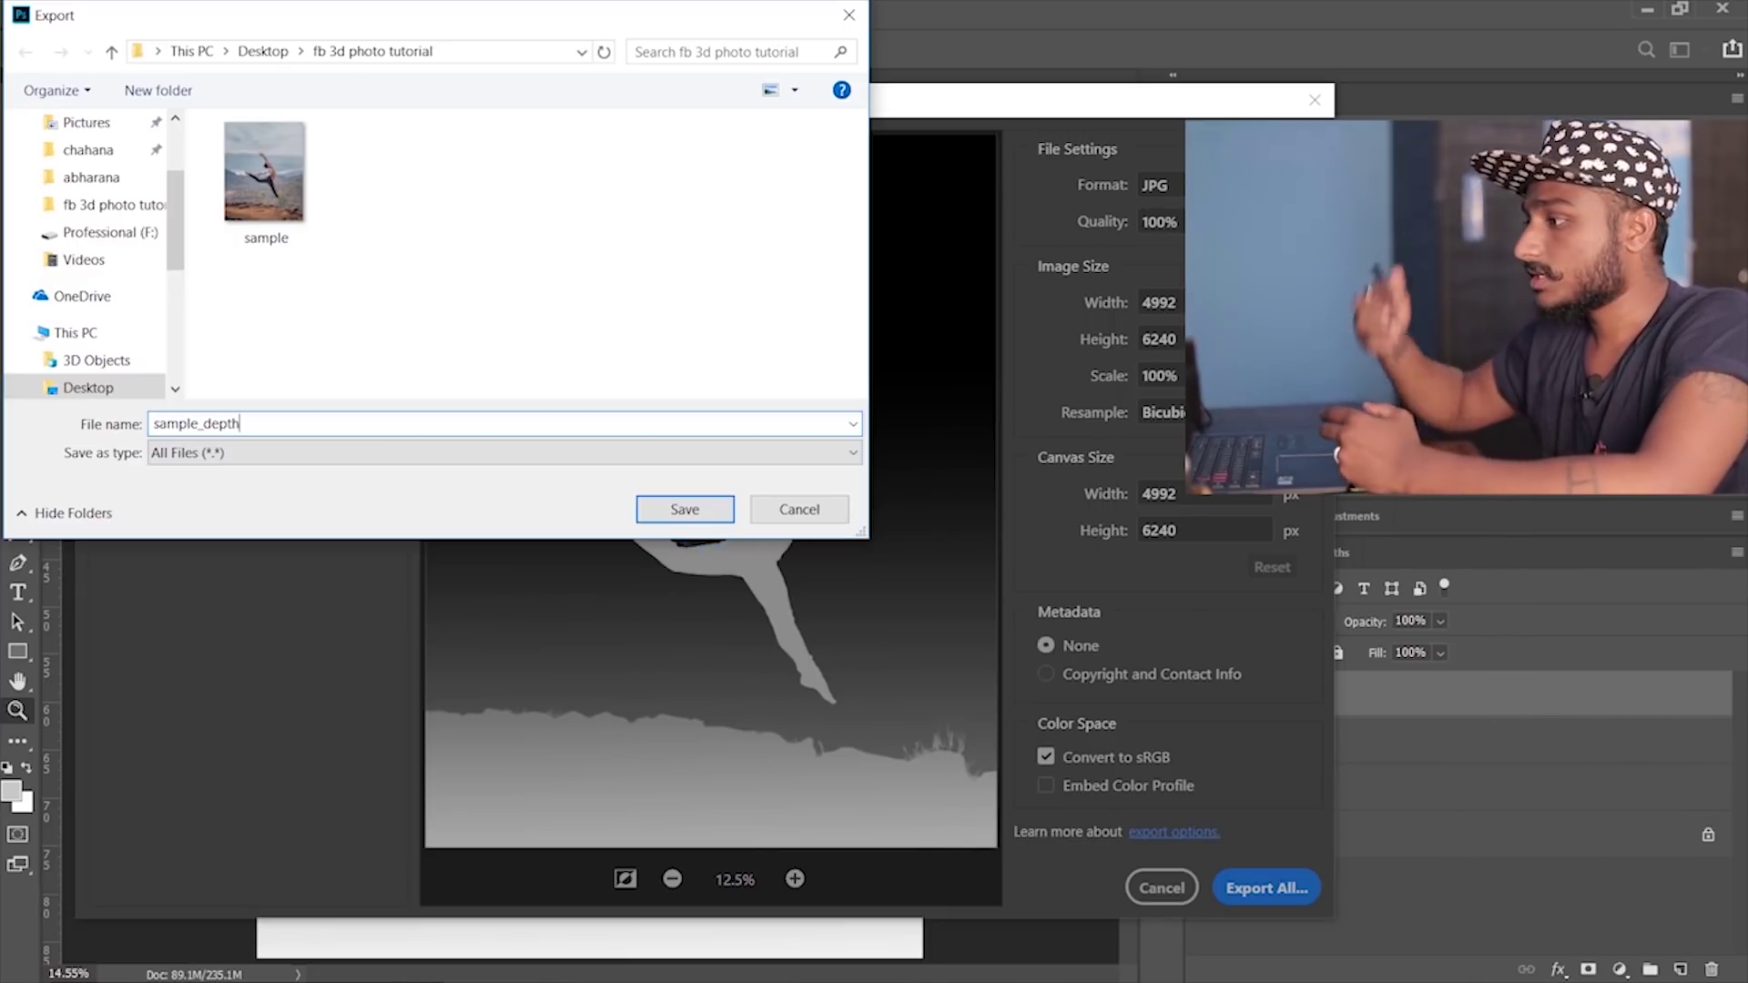
left_click(677, 513)
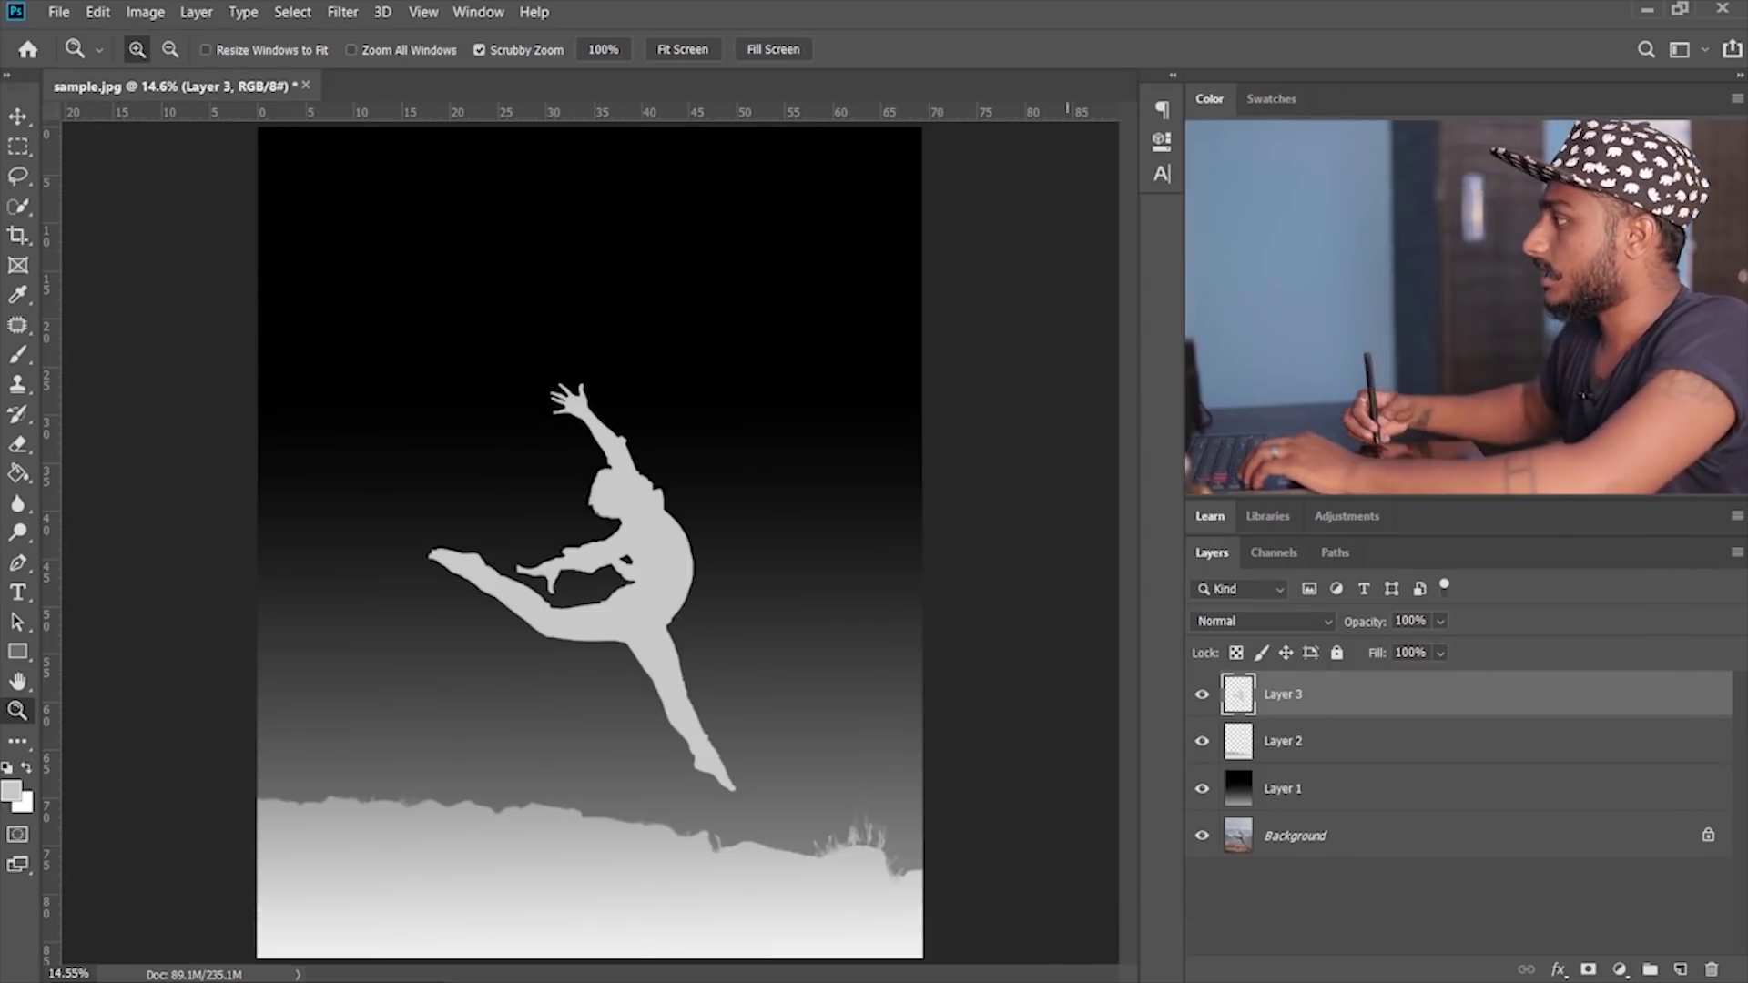
- Switch to Facebook in Chrome and upload sample and sample_depth through Photo/Video in Create Post
mouse_move(819, 981)
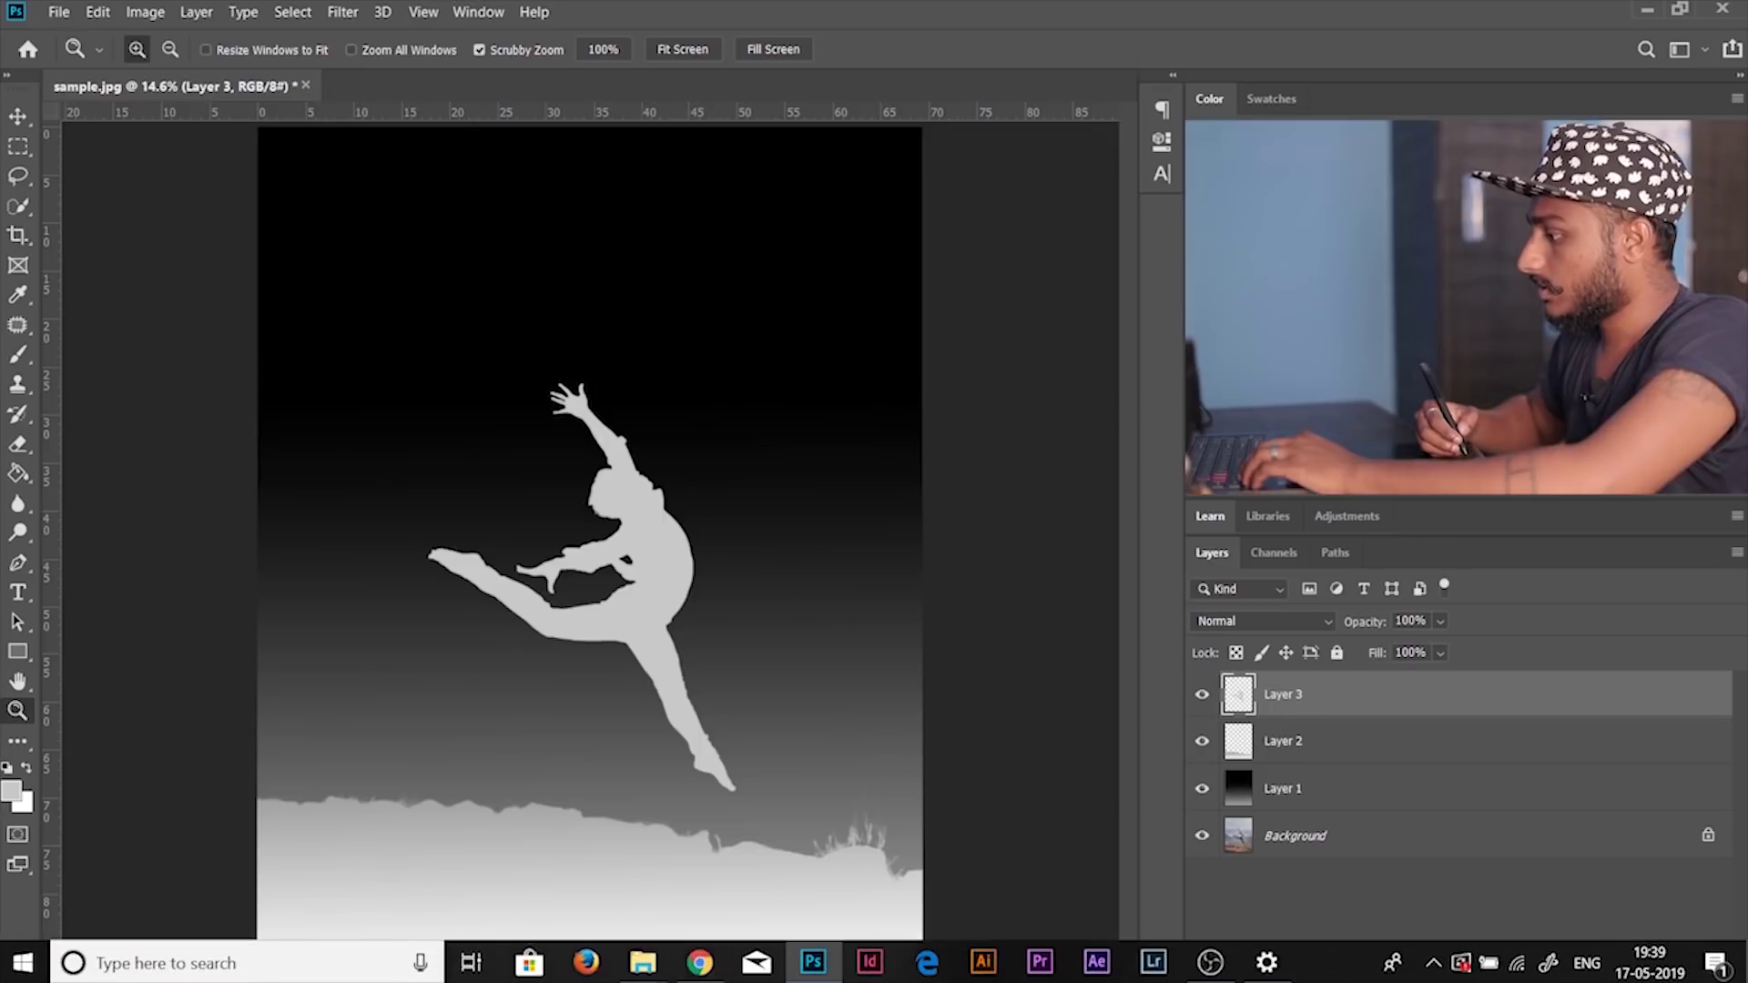
left_click(702, 971)
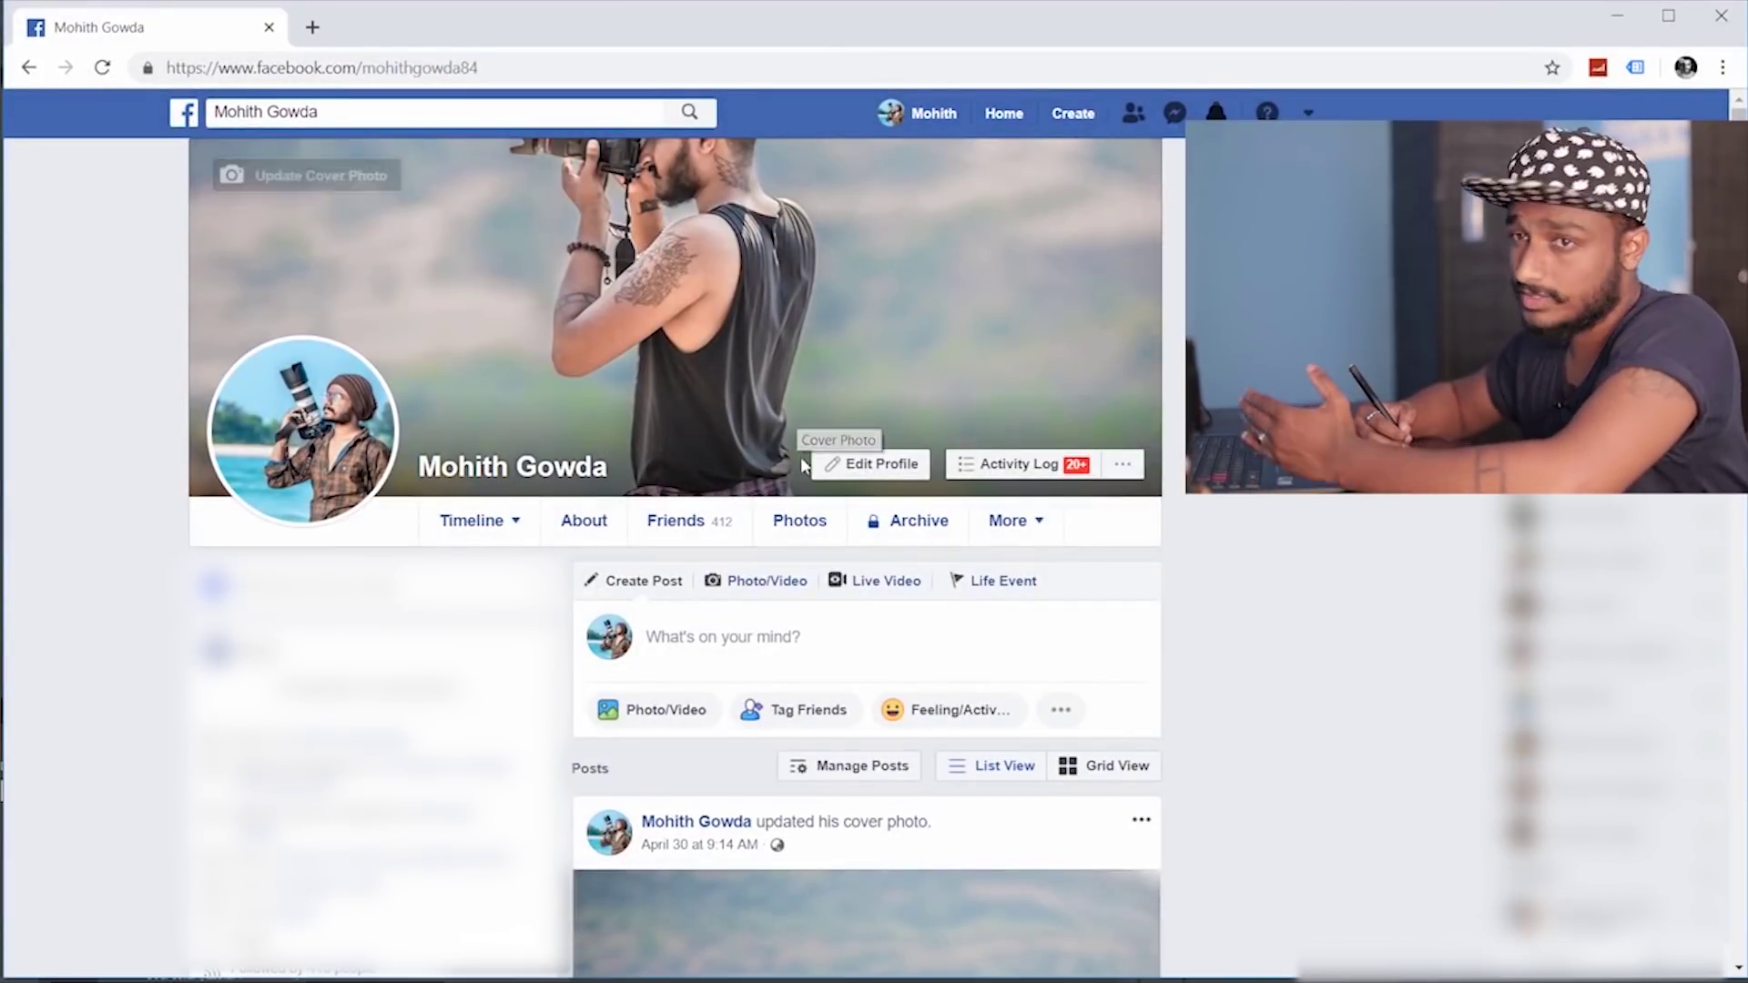
scroll(803, 467, "down", 1)
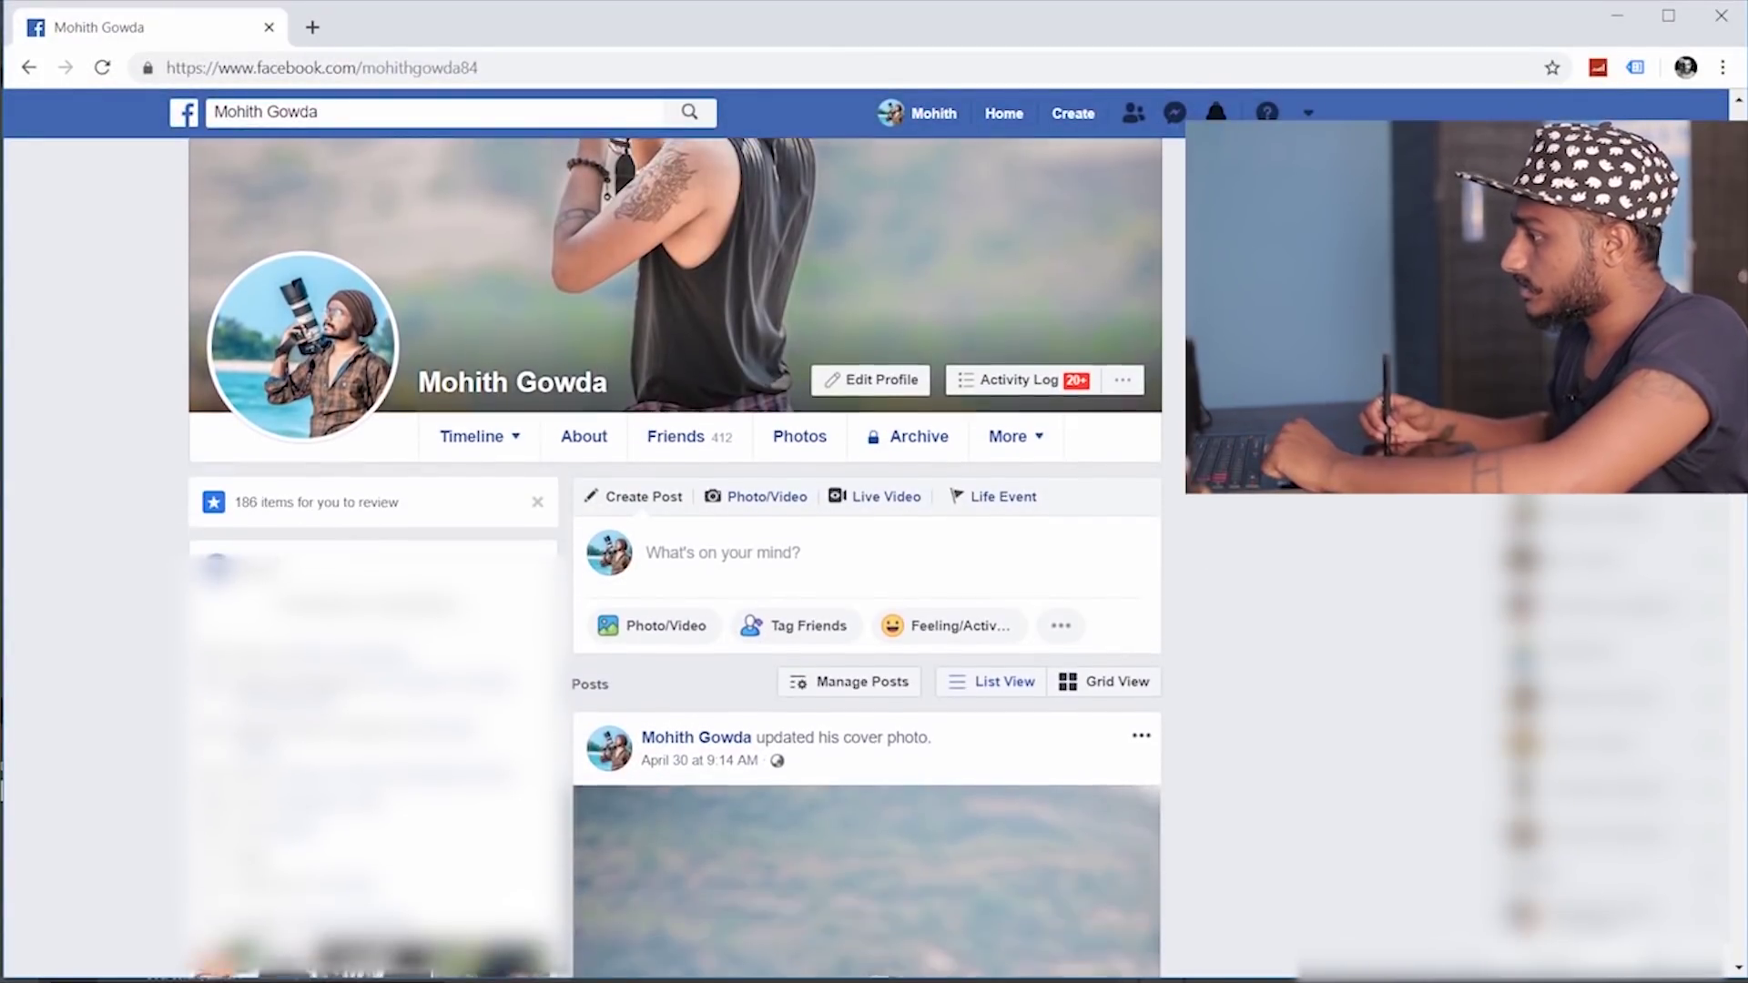
left_click(656, 631)
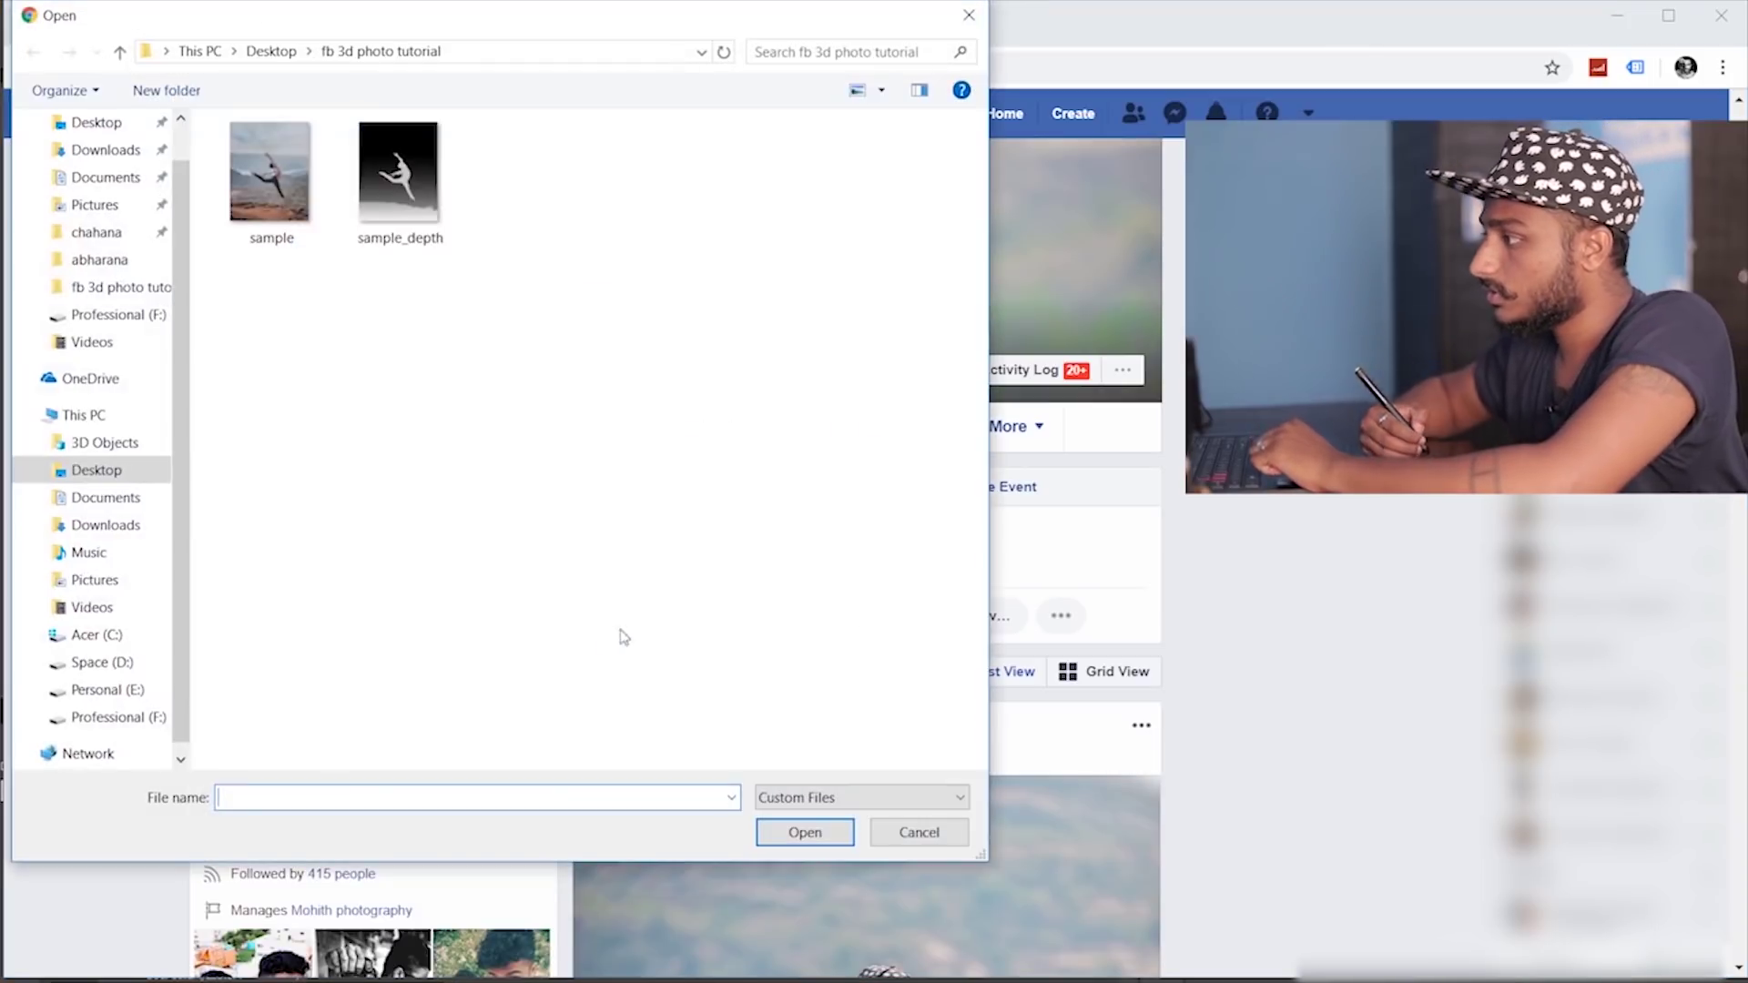
left_click_drag(276, 344, 461, 235)
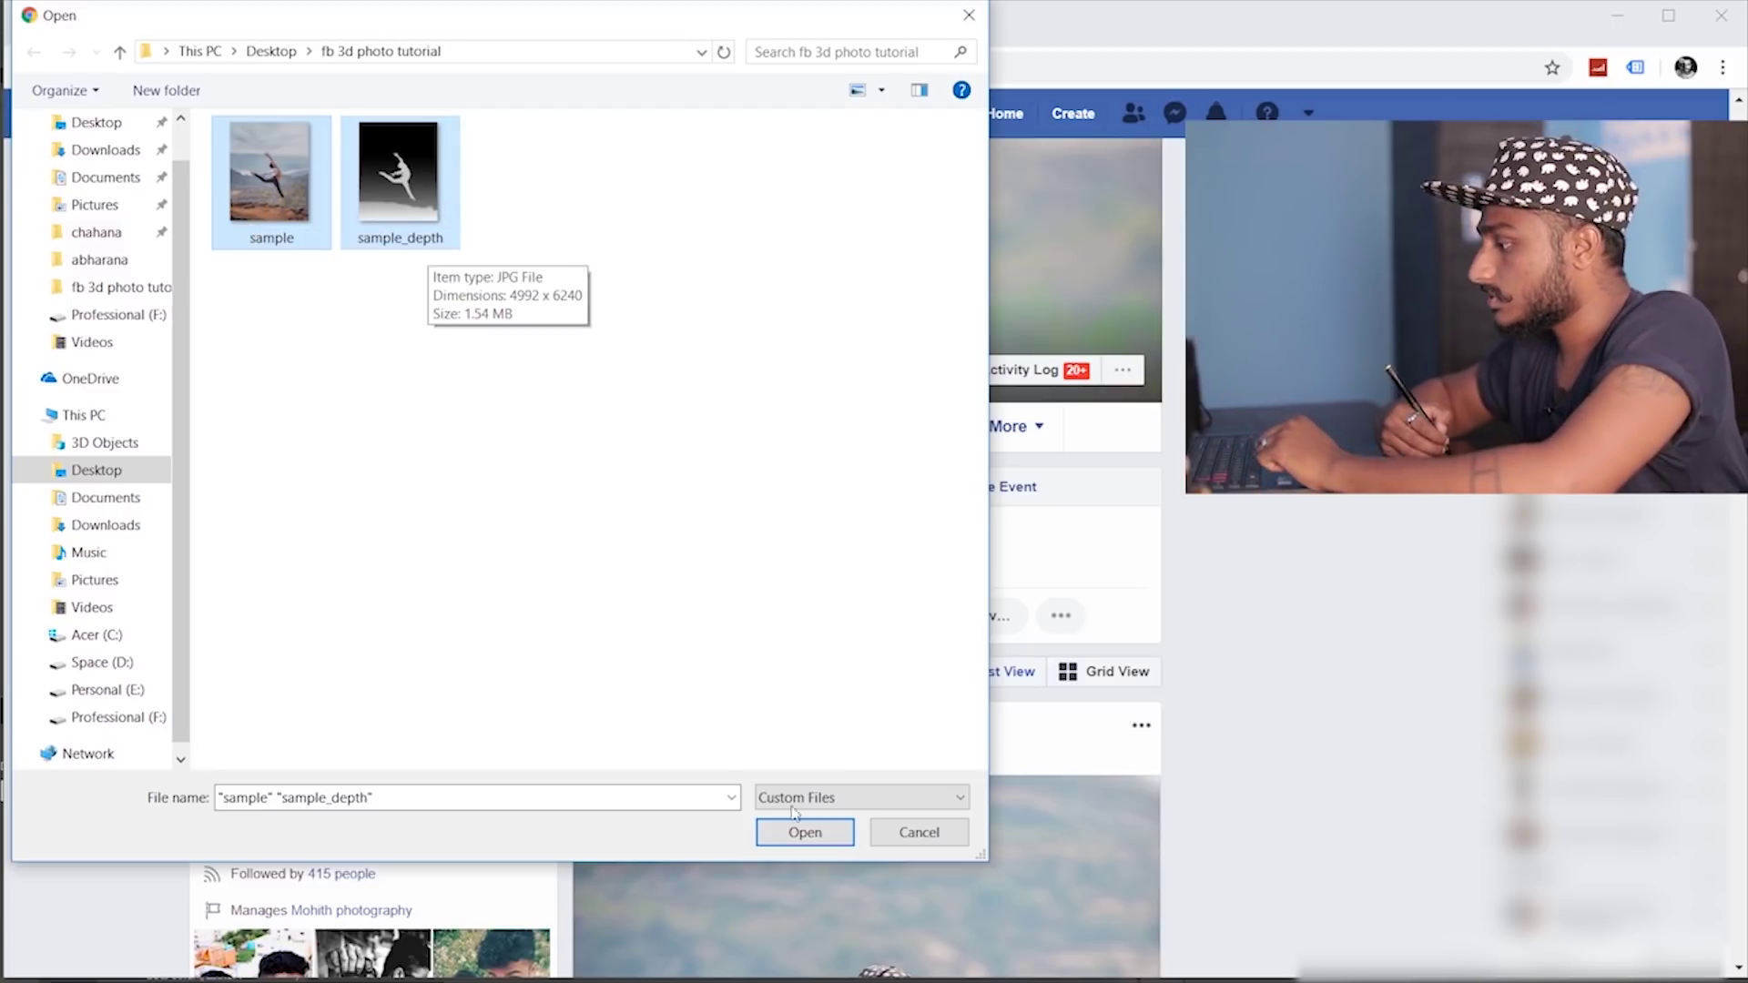
left_click(801, 832)
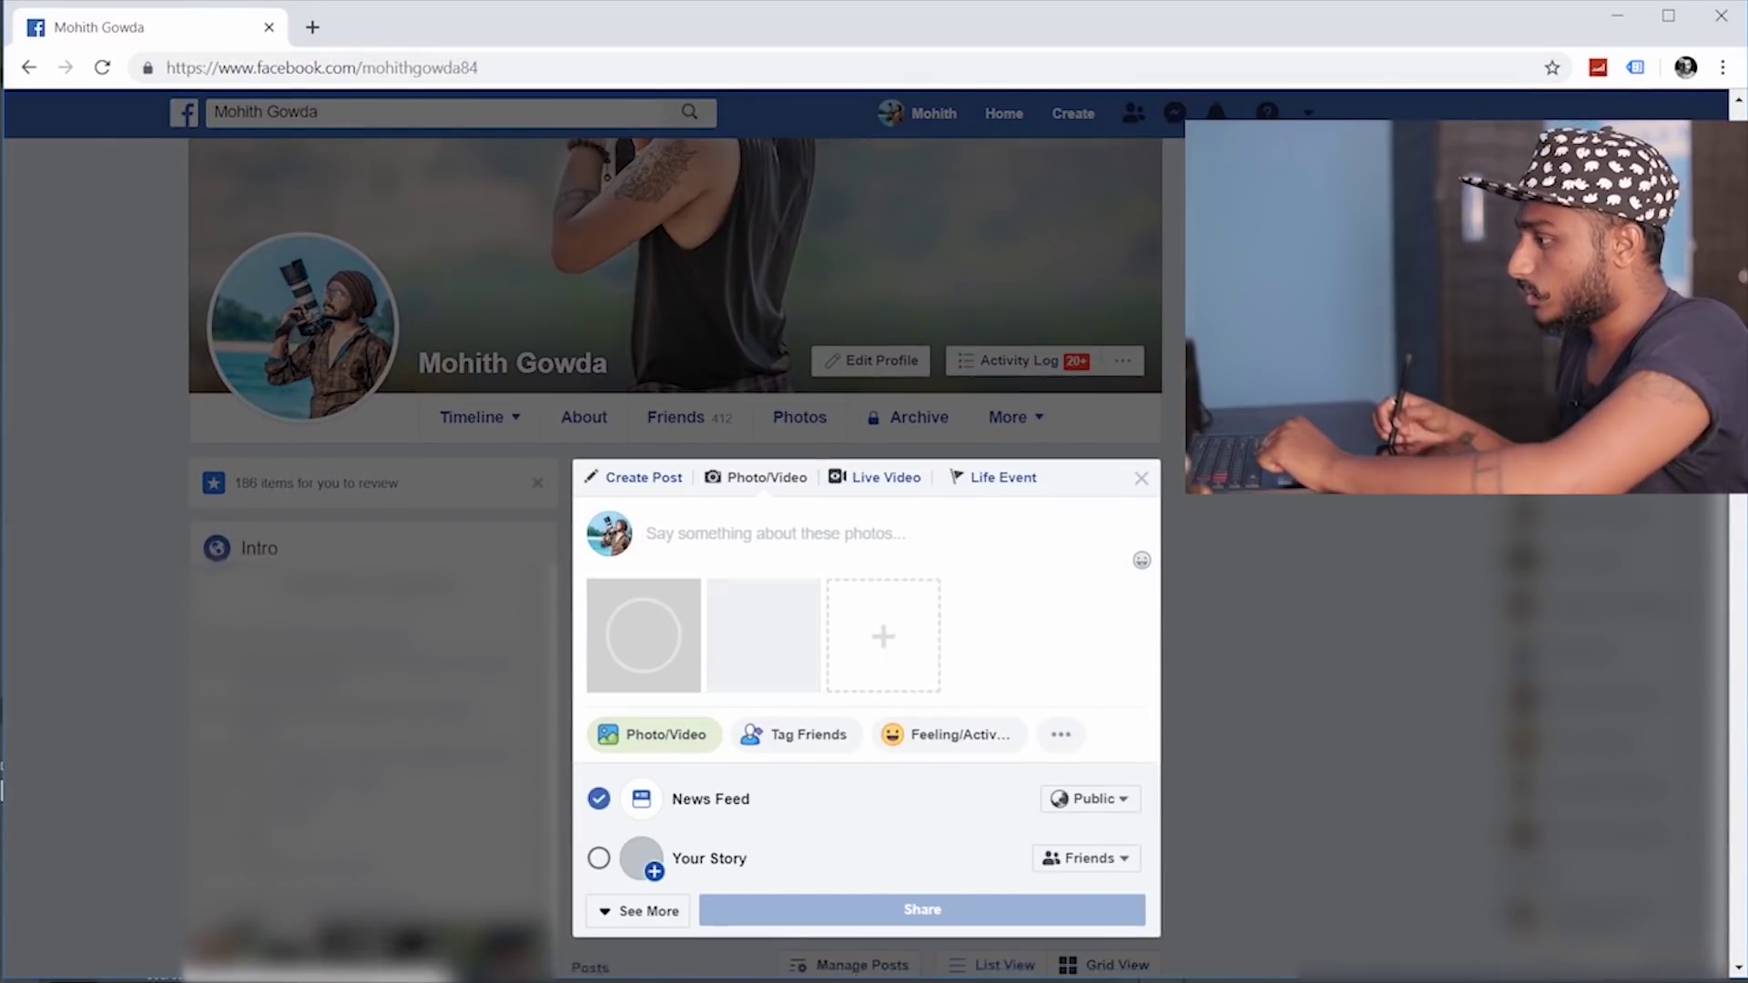
- Scroll down the Create Post box while the two images finish uploading
scroll(670, 560, "down", 2)
scroll(670, 560, "down", 1)
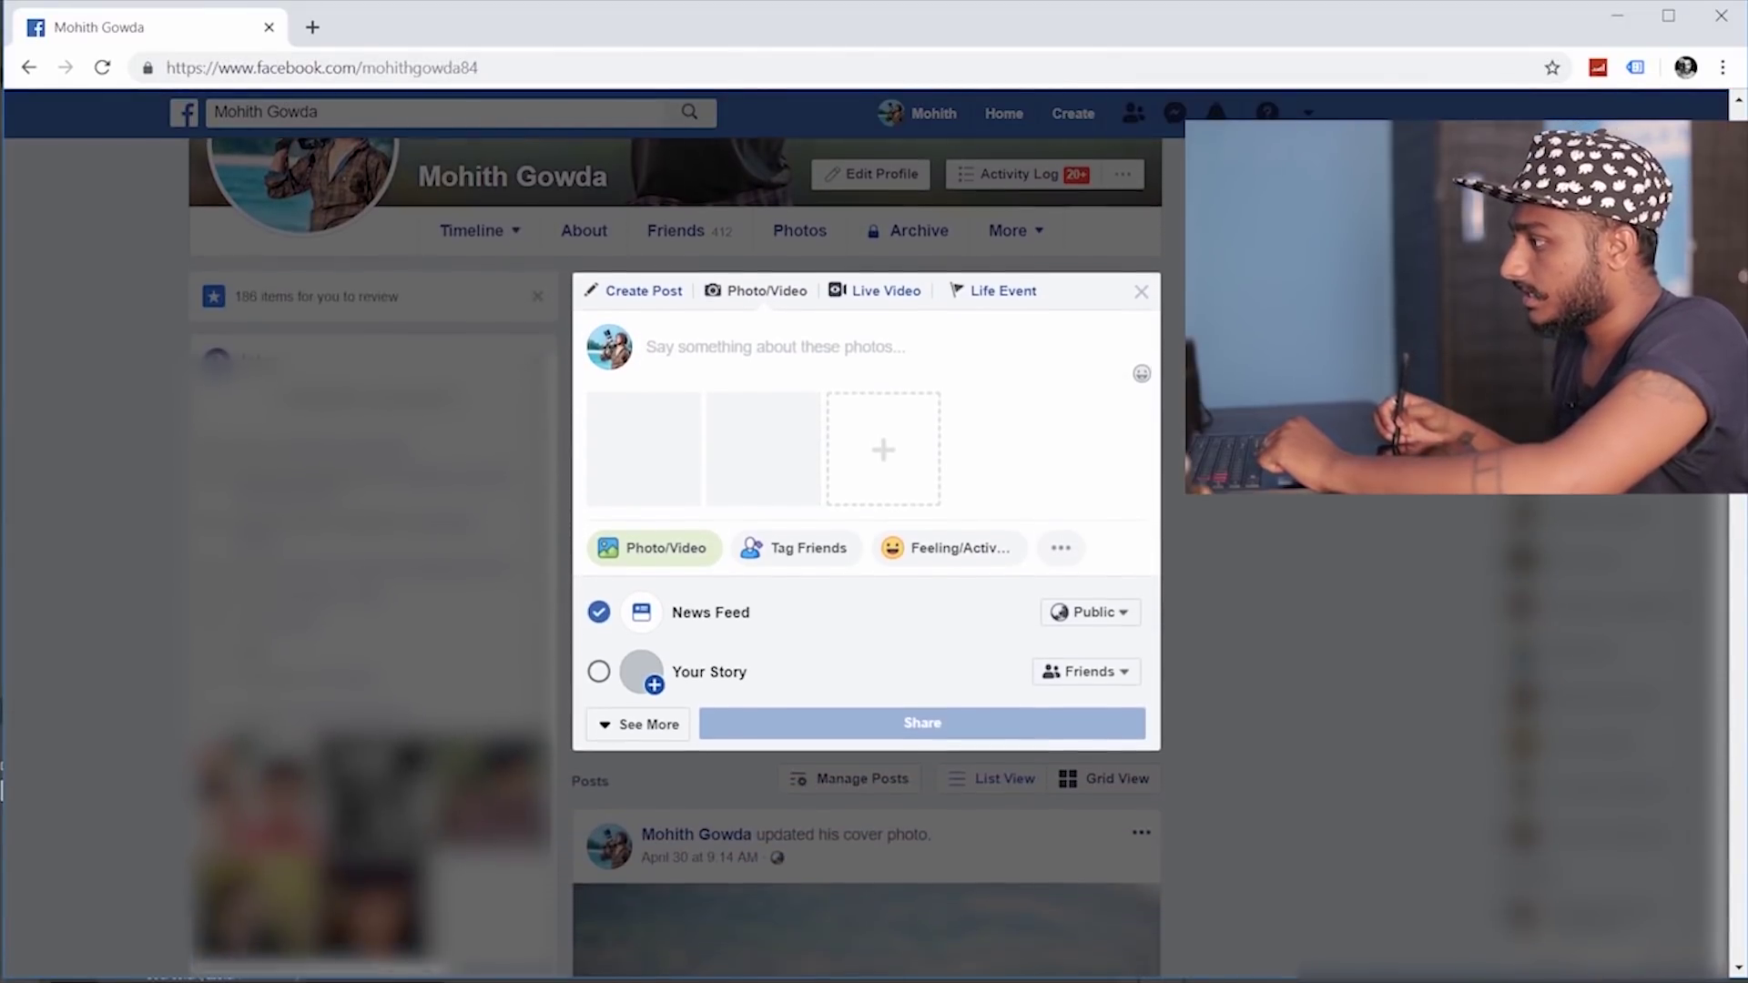